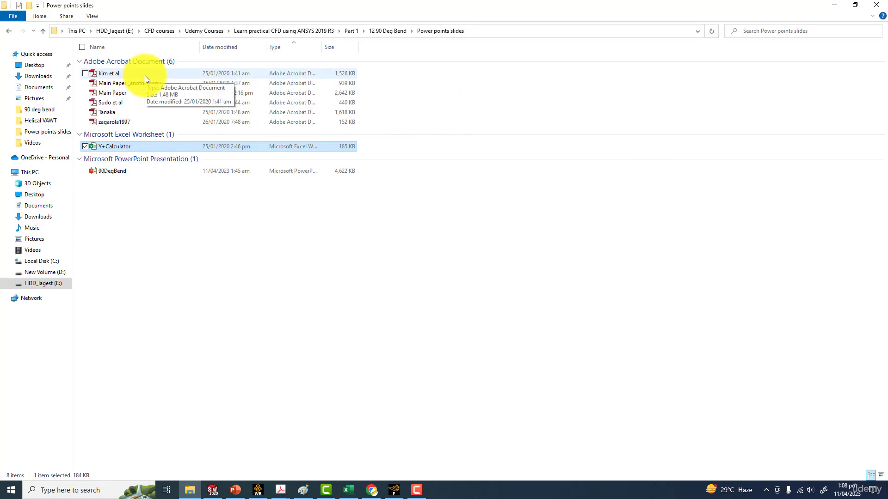
Open the kim et al PDF and look over its title page and the Introduction on 90-degree elbow flow.
{"action": "left_click", "coordinate": [115, 91]}
{"action": "left_click", "coordinate": [107, 76]}
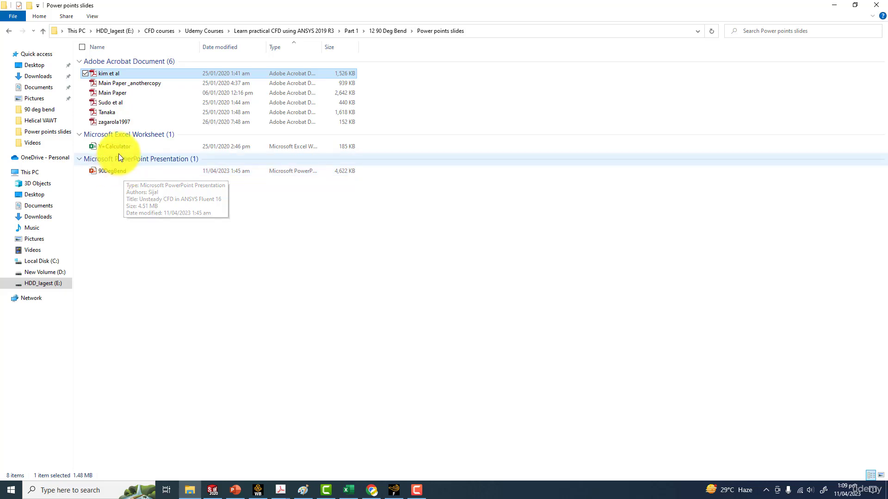
{"action": "double_click", "coordinate": [111, 75]}
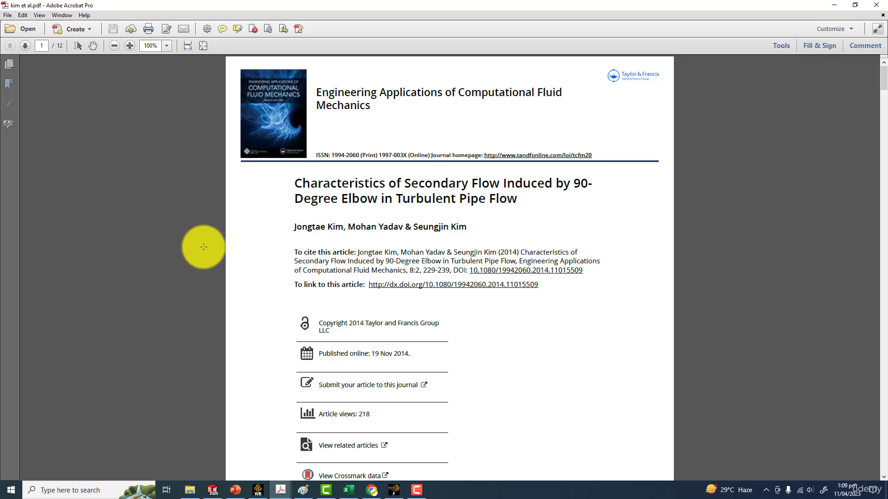
{"action": "scroll", "coordinate": [252, 264], "scroll_direction": "down", "scroll_amount": 3}
{"action": "scroll", "coordinate": [257, 263], "scroll_direction": "up", "scroll_amount": 1}
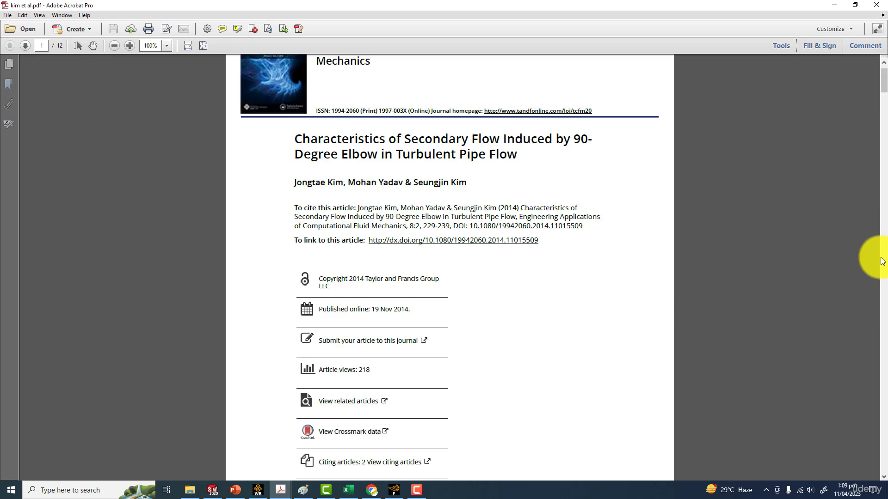
{"action": "scroll", "coordinate": [882, 261], "scroll_direction": "down", "scroll_amount": 15}
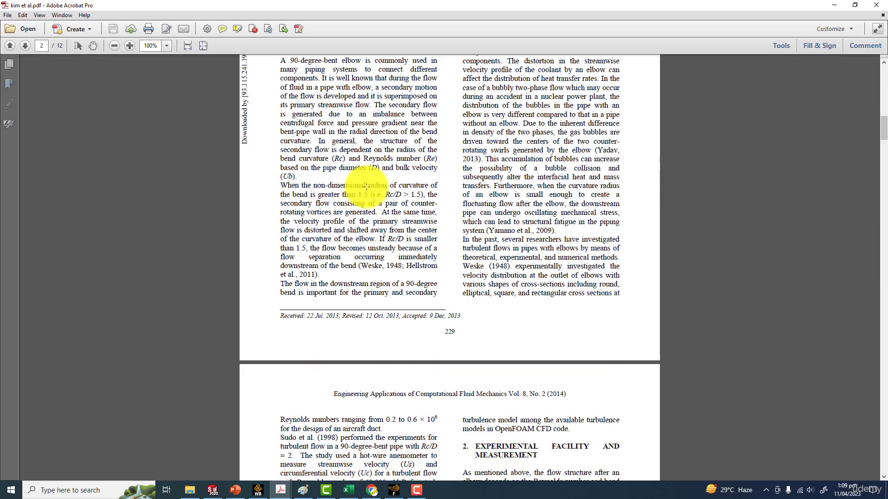
{"action": "scroll", "coordinate": [351, 157], "scroll_direction": "up", "scroll_amount": 4}
{"action": "scroll", "coordinate": [367, 214], "scroll_direction": "down", "scroll_amount": 3}
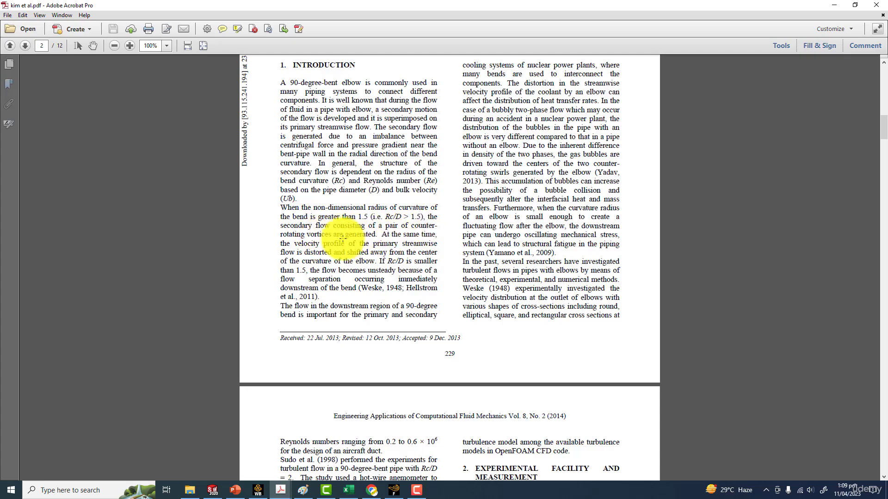
Examine the paper's experimental facility section and the Table 2 flow conditions with their velocities and Reynolds numbers.
{"action": "scroll", "coordinate": [388, 245], "scroll_direction": "down", "scroll_amount": 10}
{"action": "scroll", "coordinate": [381, 247], "scroll_direction": "down", "scroll_amount": 5}
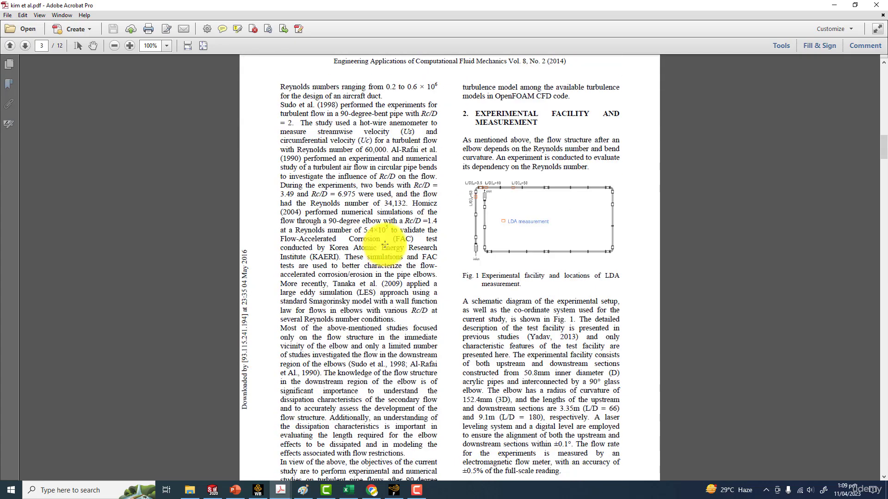
{"action": "scroll", "coordinate": [392, 236], "scroll_direction": "down", "scroll_amount": 12}
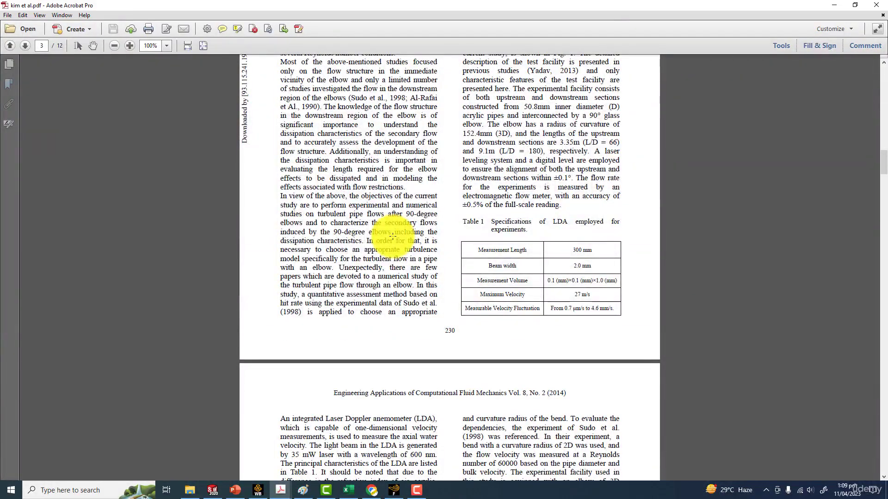
{"action": "scroll", "coordinate": [392, 236], "scroll_direction": "down", "scroll_amount": 20}
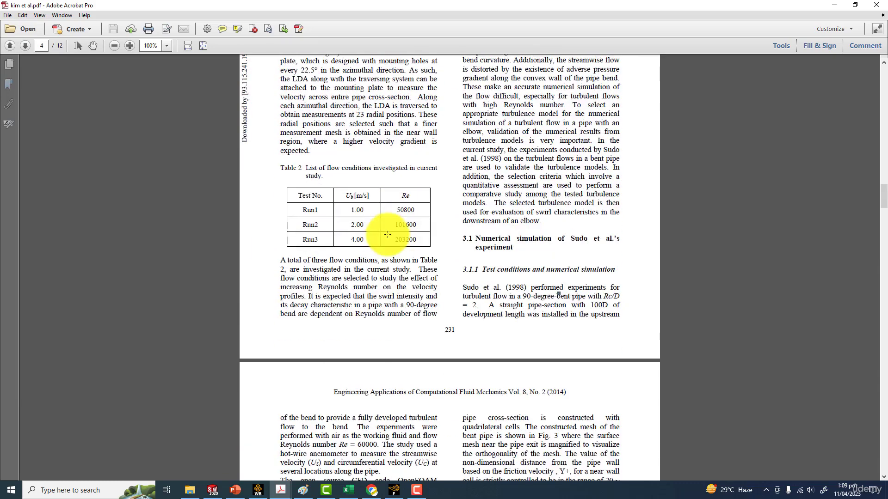
{"action": "scroll", "coordinate": [388, 235], "scroll_direction": "up", "scroll_amount": 6}
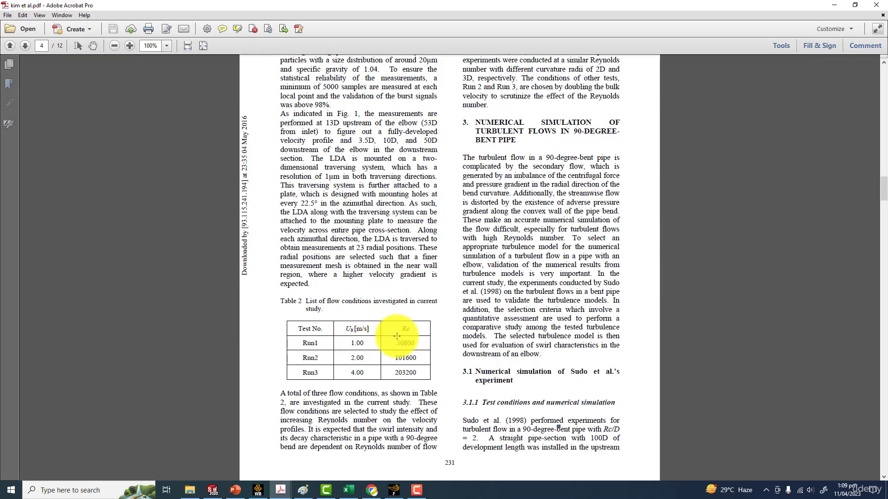
{"action": "scroll", "coordinate": [363, 342], "scroll_direction": "down", "scroll_amount": 3}
{"action": "scroll", "coordinate": [363, 342], "scroll_direction": "down", "scroll_amount": 4}
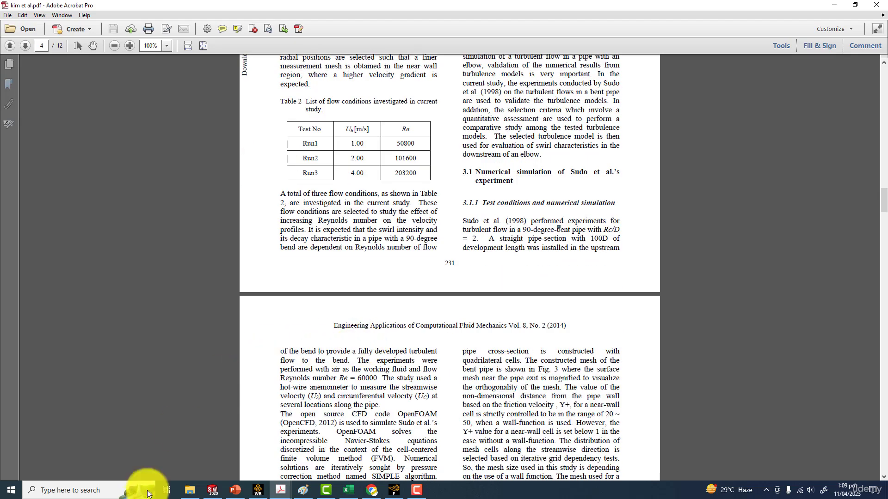
Open the Main Paper PDF and examine the bend geometry schematic and computational grid in Fig. 1.
{"action": "left_click", "coordinate": [188, 491]}
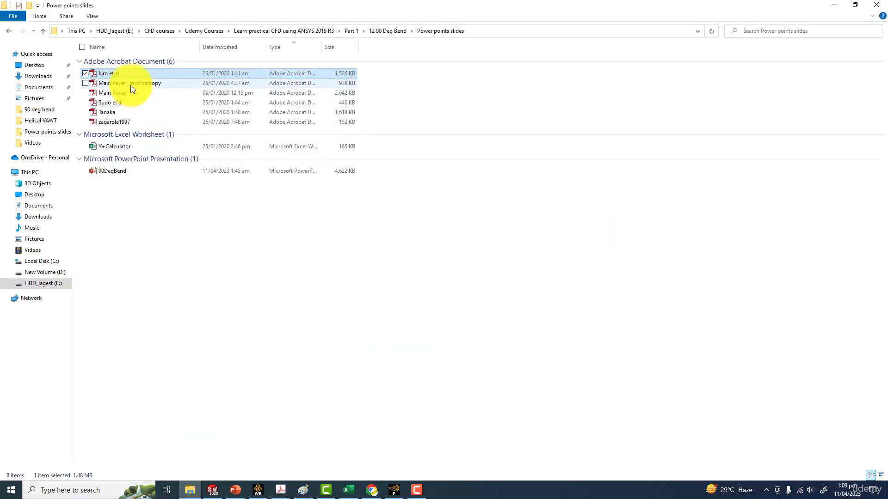
{"action": "double_click", "coordinate": [114, 93]}
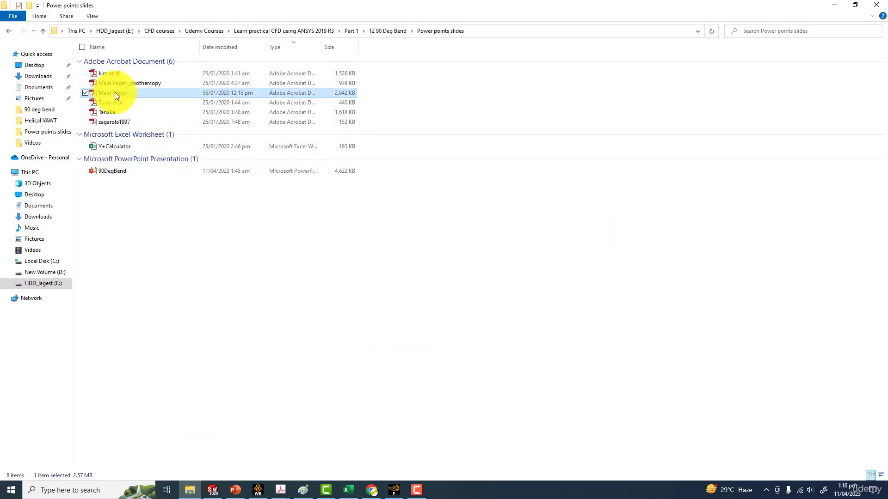
{"action": "scroll", "coordinate": [234, 237], "scroll_direction": "up", "scroll_amount": 1}
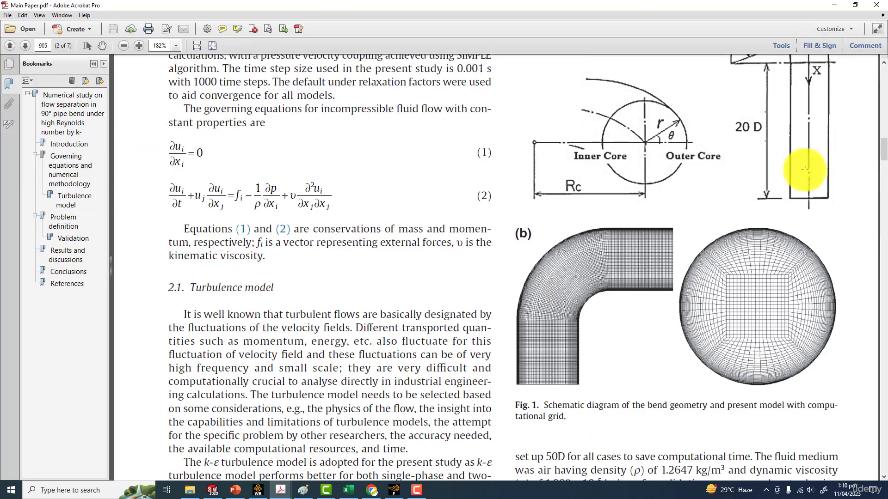
{"action": "mouse_move", "coordinate": [884, 151]}
{"action": "left_mouse_down"}
{"action": "mouse_move", "coordinate": [884, 89]}
{"action": "mouse_move", "coordinate": [882, 147]}
{"action": "left_mouse_up"}
{"action": "scroll", "coordinate": [407, 241], "scroll_direction": "up", "scroll_amount": 1}
{"action": "scroll", "coordinate": [407, 241], "scroll_direction": "up", "scroll_amount": 1}
{"action": "scroll", "coordinate": [407, 241], "scroll_direction": "down", "scroll_amount": 4}
{"action": "scroll", "coordinate": [407, 241], "scroll_direction": "up", "scroll_amount": 1}
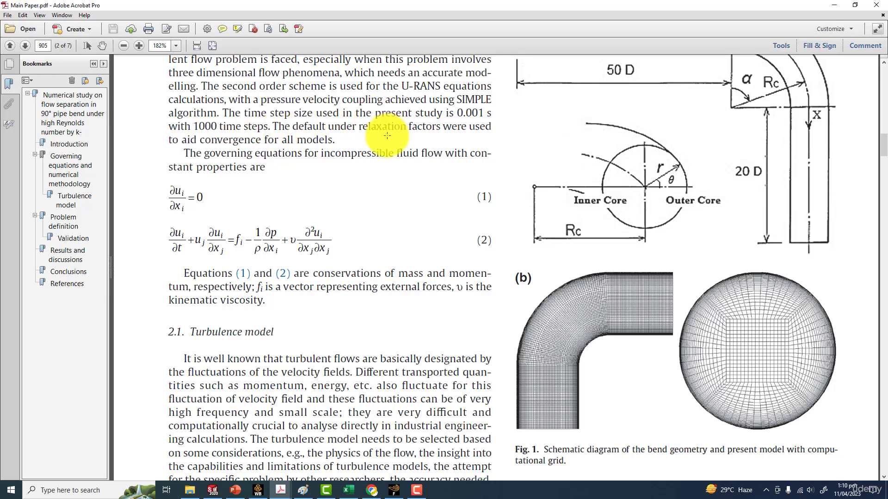
Review the paper's turbulence model section, the Fig. 2 velocity profile comparison and the mesh details in section 3.1 Validation.
{"action": "scroll", "coordinate": [382, 123], "scroll_direction": "down", "scroll_amount": 5}
{"action": "scroll", "coordinate": [386, 162], "scroll_direction": "up", "scroll_amount": 4}
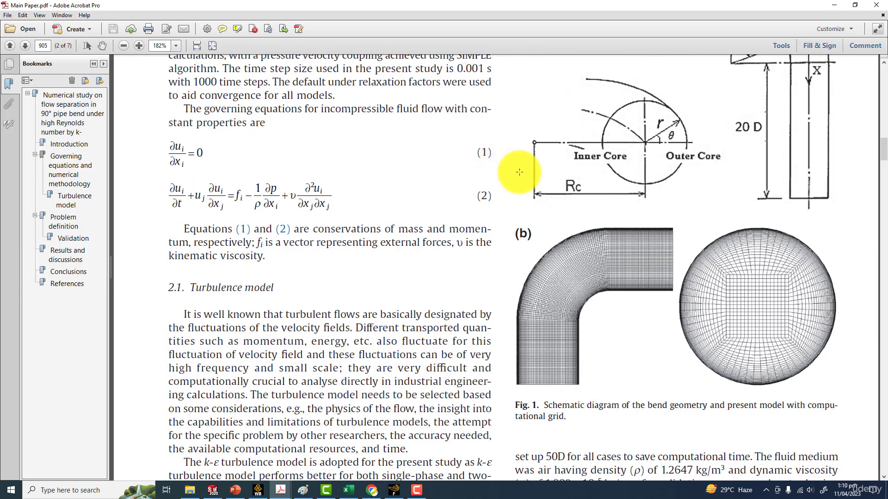
{"action": "scroll", "coordinate": [208, 208], "scroll_direction": "down", "scroll_amount": 5}
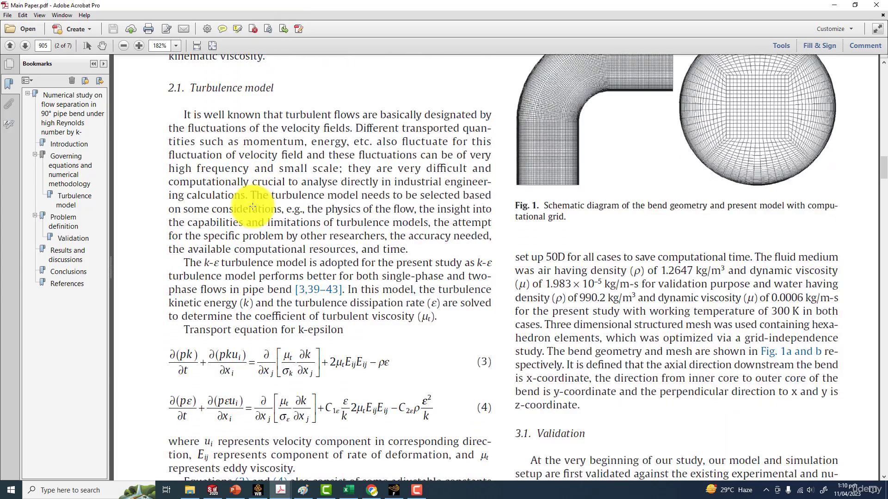
{"action": "scroll", "coordinate": [252, 207], "scroll_direction": "down", "scroll_amount": 15}
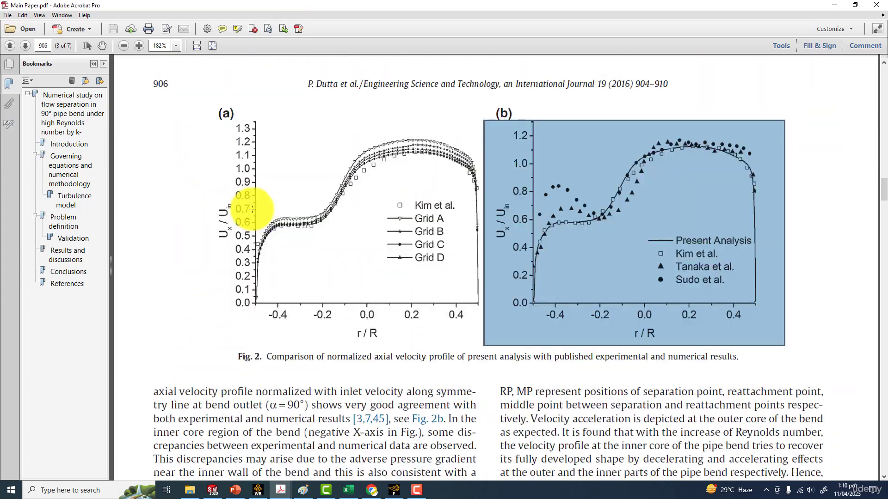
{"action": "scroll", "coordinate": [252, 209], "scroll_direction": "up", "scroll_amount": 10}
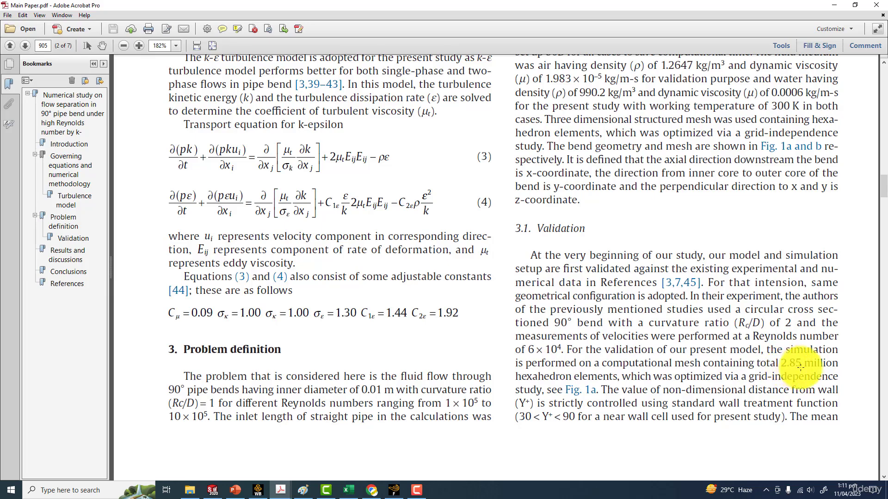
{"action": "left_click", "coordinate": [585, 389]}
{"action": "key", "text": "alt+Left"}
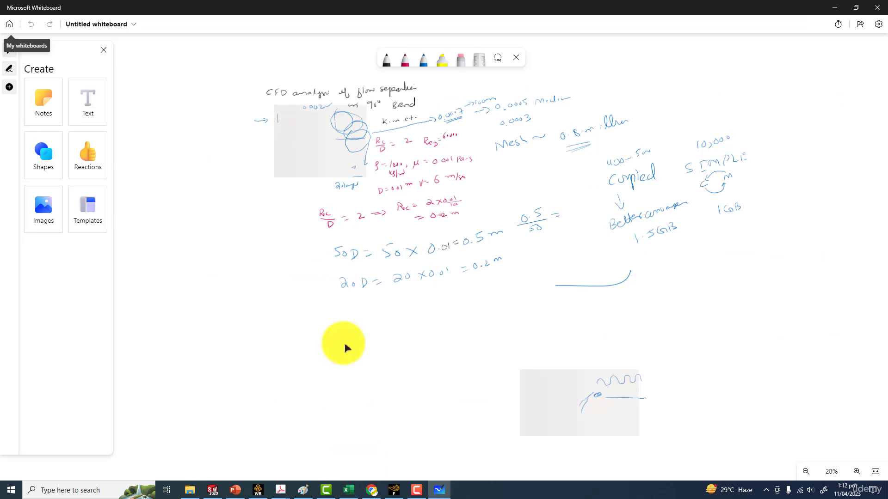
Examine the whiteboard notes on the 90° bend's curvature ratio, fluid properties, mesh sizes and straight pipe lengths.
{"action": "scroll", "coordinate": [343, 333], "scroll_direction": "up", "scroll_amount": 5}
{"action": "scroll", "coordinate": [340, 335], "scroll_direction": "up", "scroll_amount": 3}
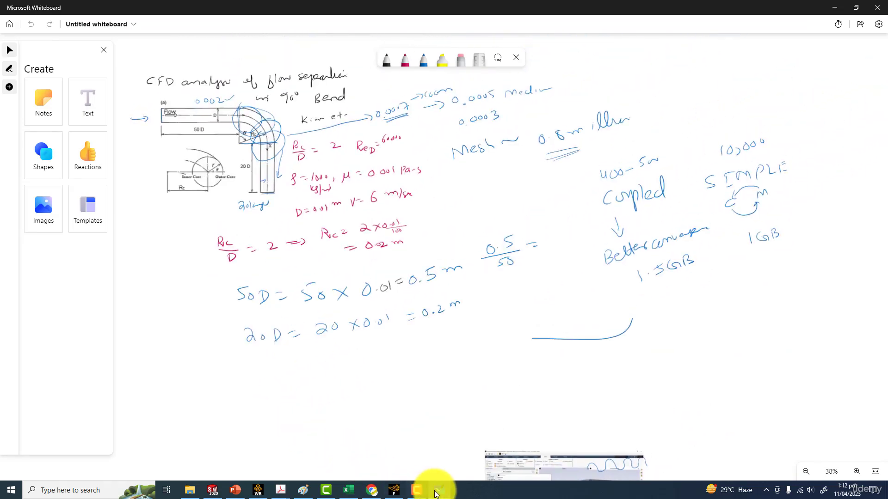
{"action": "left_click", "coordinate": [437, 493]}
{"action": "left_click", "coordinate": [439, 492]}
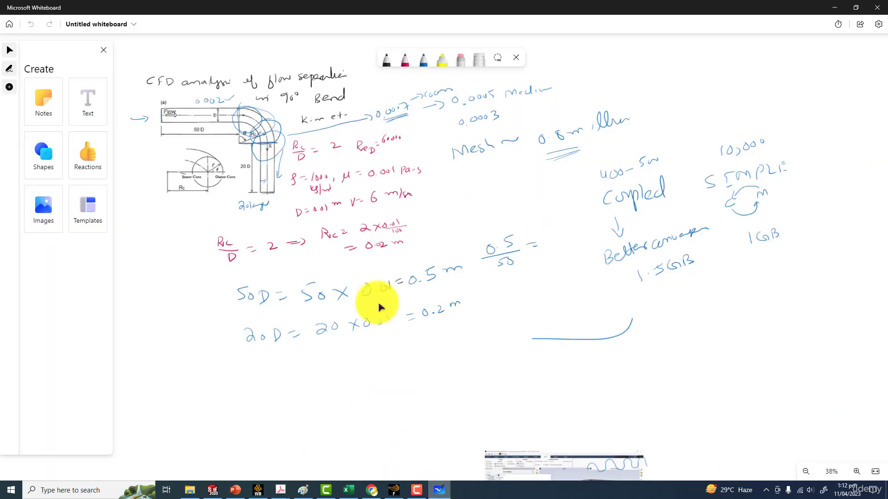
{"action": "scroll", "coordinate": [202, 352], "scroll_direction": "up", "scroll_amount": 3}
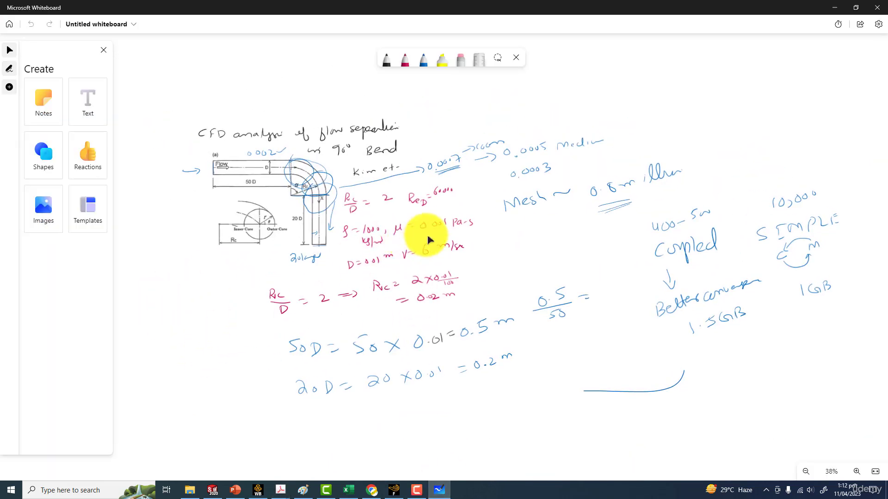
{"action": "scroll", "coordinate": [356, 250], "scroll_direction": "up", "scroll_amount": 2}
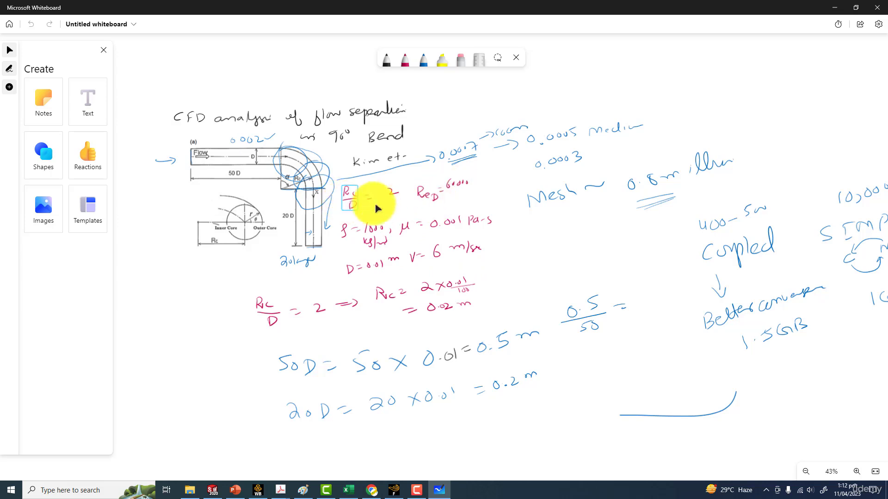
{"action": "scroll", "coordinate": [603, 240], "scroll_direction": "down", "scroll_amount": 1}
{"action": "scroll", "coordinate": [603, 241], "scroll_direction": "down", "scroll_amount": 2}
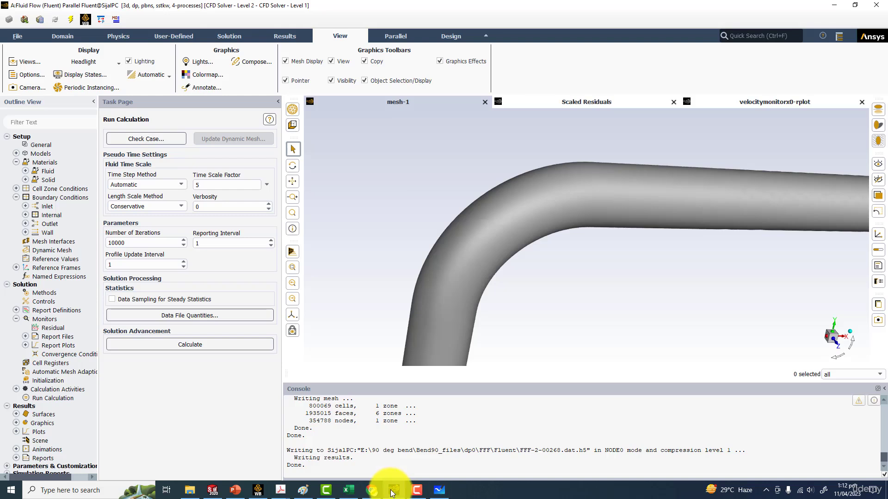
Switch to Ansys Fluent and inspect the mesh-1 view of the pipe bend and its straight sections.
{"action": "left_click", "coordinate": [394, 490]}
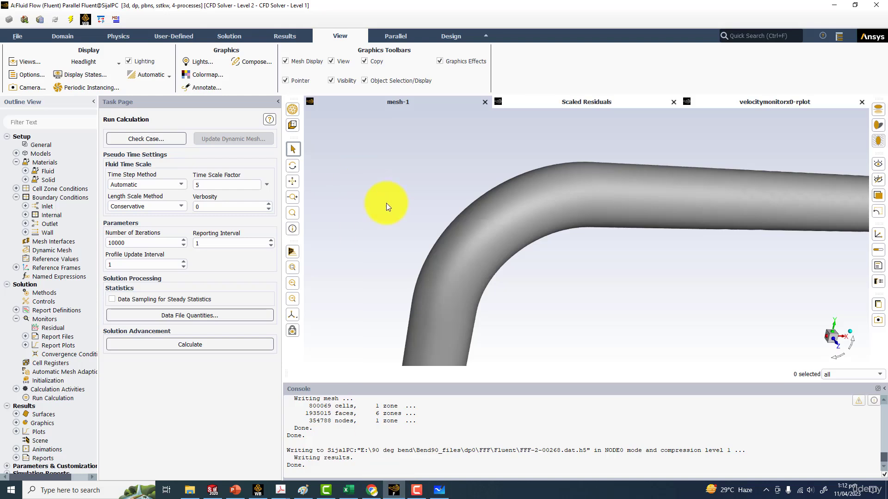
{"action": "scroll", "coordinate": [386, 203], "scroll_direction": "down", "scroll_amount": 5}
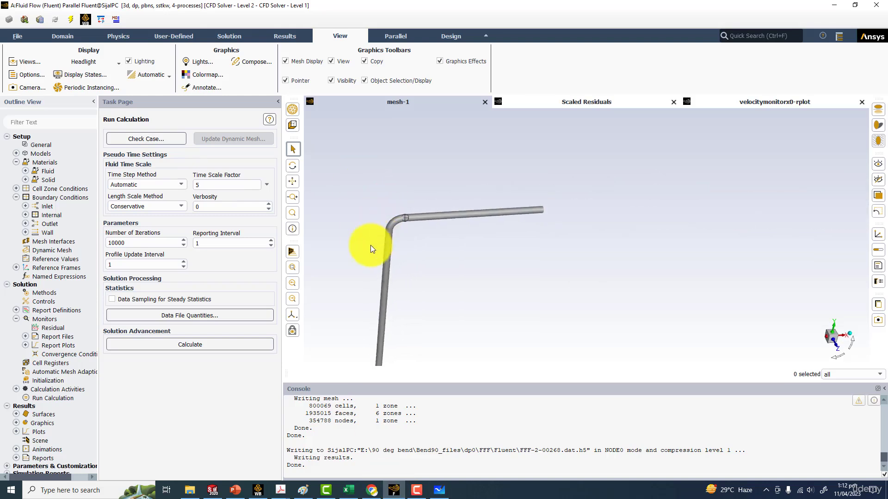
{"action": "scroll", "coordinate": [406, 229], "scroll_direction": "up", "scroll_amount": 5}
{"action": "left_click_drag", "start_coordinate": [388, 235], "coordinate": [356, 229]}
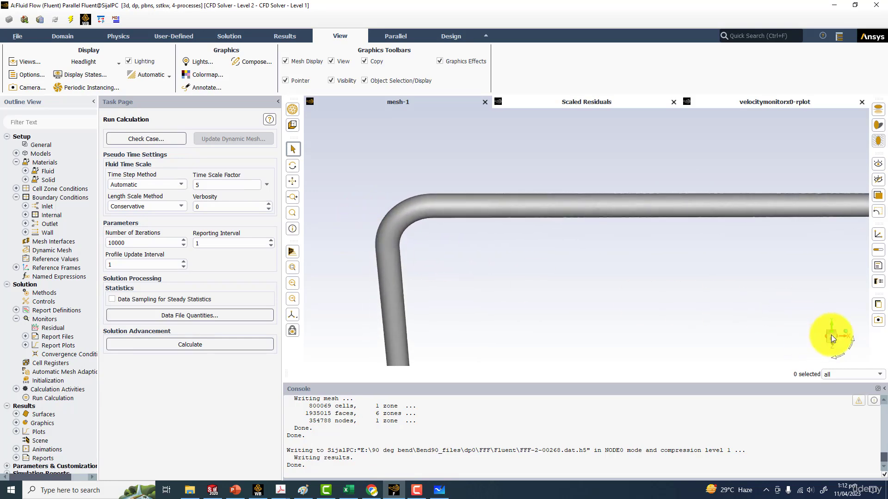
{"action": "mouse_move", "coordinate": [437, 259]}
{"action": "left_mouse_down"}
{"action": "mouse_move", "coordinate": [423, 245]}
{"action": "mouse_move", "coordinate": [427, 261]}
{"action": "left_mouse_up"}
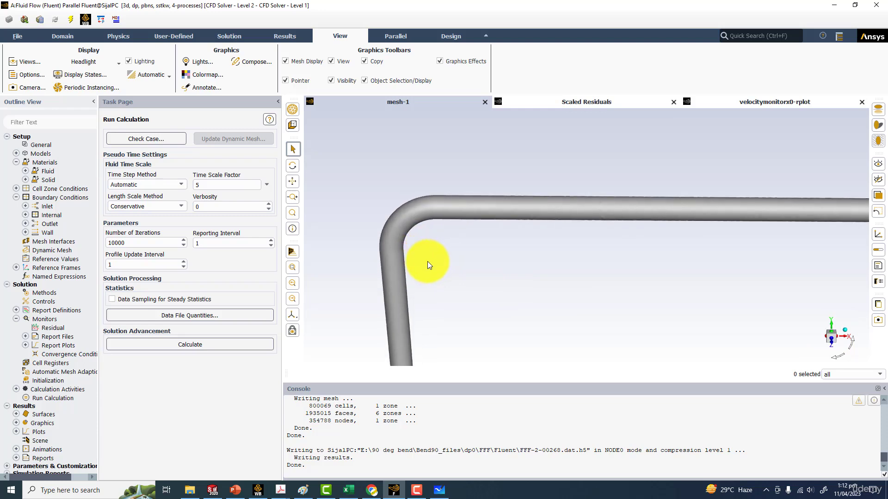
Return to Microsoft Whiteboard and examine the bend diagram with its 50 D and 20 D pipe sections.
{"action": "left_click", "coordinate": [439, 489]}
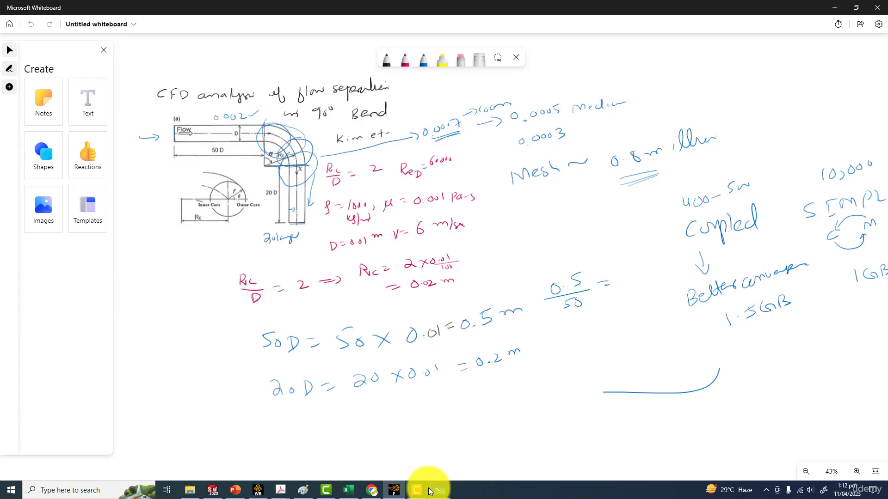
{"action": "scroll", "coordinate": [250, 250], "scroll_direction": "up", "scroll_amount": 3}
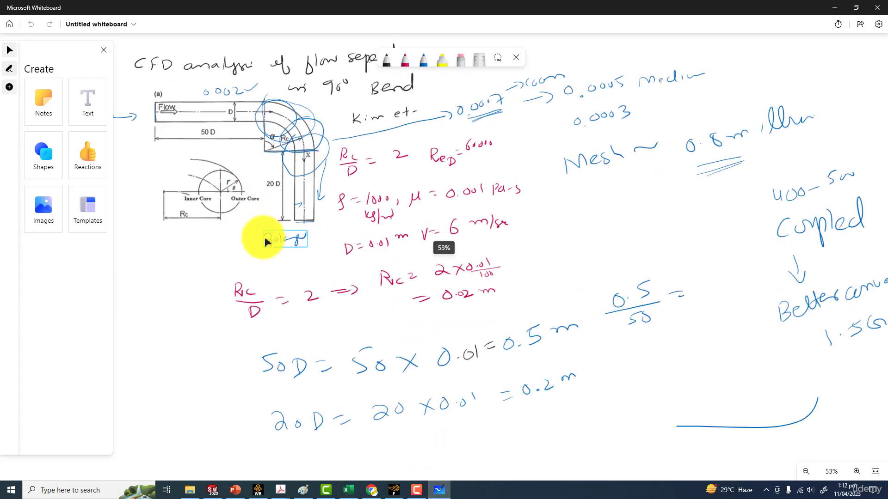
{"action": "scroll", "coordinate": [327, 337], "scroll_direction": "up", "scroll_amount": 2}
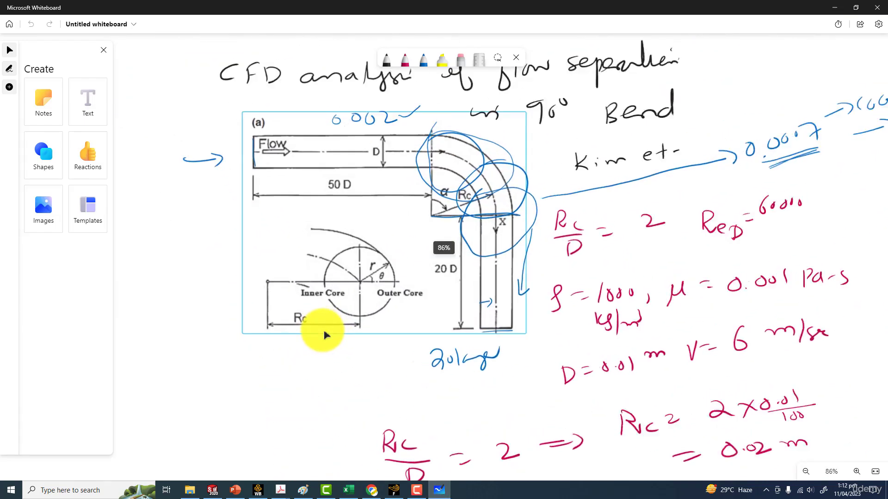
{"action": "scroll", "coordinate": [324, 339], "scroll_direction": "down", "scroll_amount": 5}
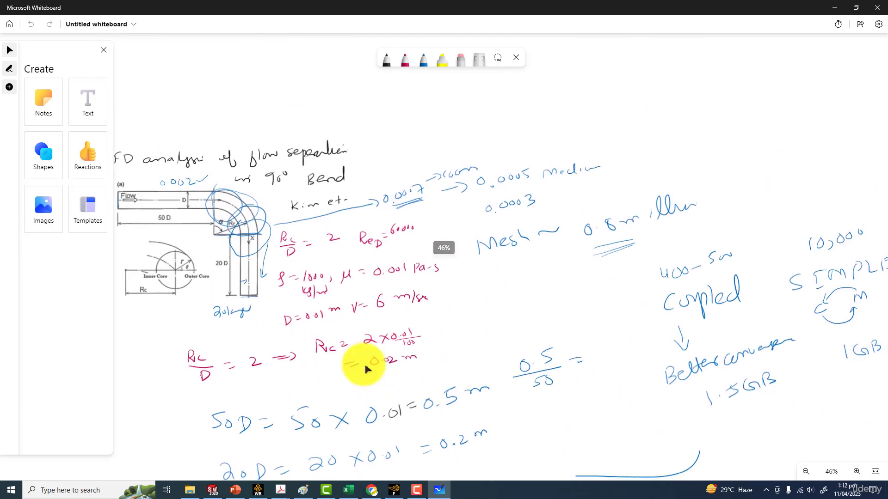
Sketch the 90° pipe bend with its straight sections in black pen below the 20D calculation and draw a line across the bend's start.
{"action": "scroll", "coordinate": [403, 372], "scroll_direction": "up", "scroll_amount": 3}
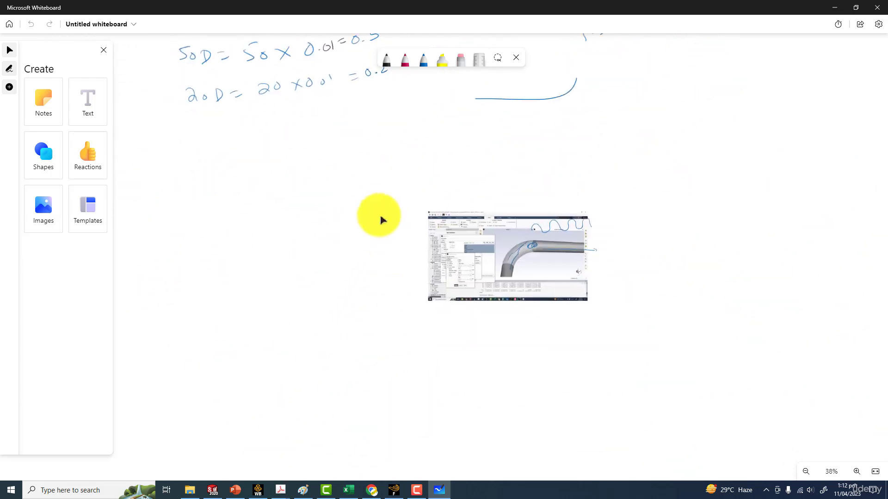
{"action": "scroll", "coordinate": [588, 406], "scroll_direction": "up", "scroll_amount": 1}
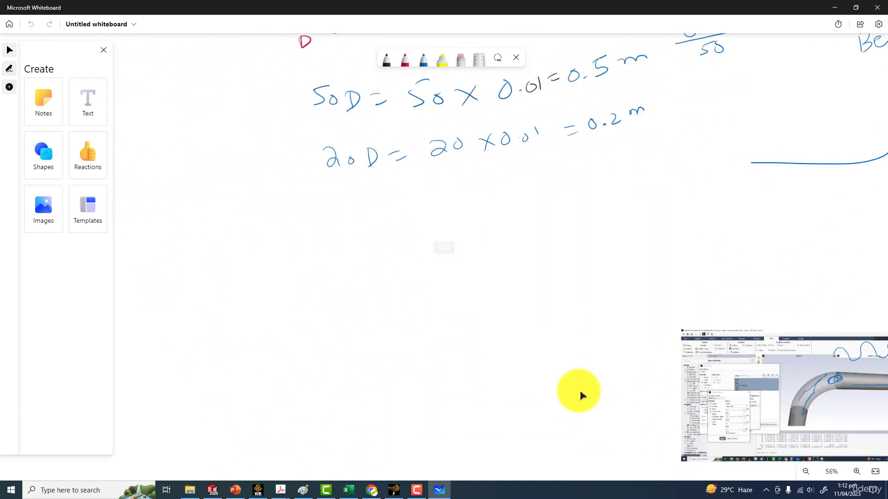
{"action": "left_click", "coordinate": [386, 59]}
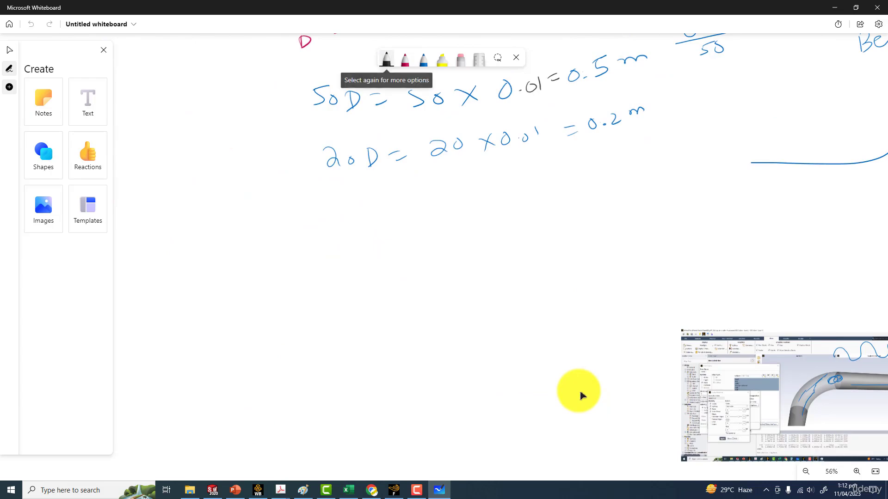
{"action": "left_click_drag", "start_coordinate": [236, 255], "coordinate": [464, 235]}
{"action": "mouse_move", "coordinate": [230, 222]}
{"action": "left_mouse_down"}
{"action": "mouse_move", "coordinate": [438, 202]}
{"action": "mouse_move", "coordinate": [532, 203]}
{"action": "mouse_move", "coordinate": [624, 301]}
{"action": "mouse_move", "coordinate": [639, 428]}
{"action": "left_mouse_up"}
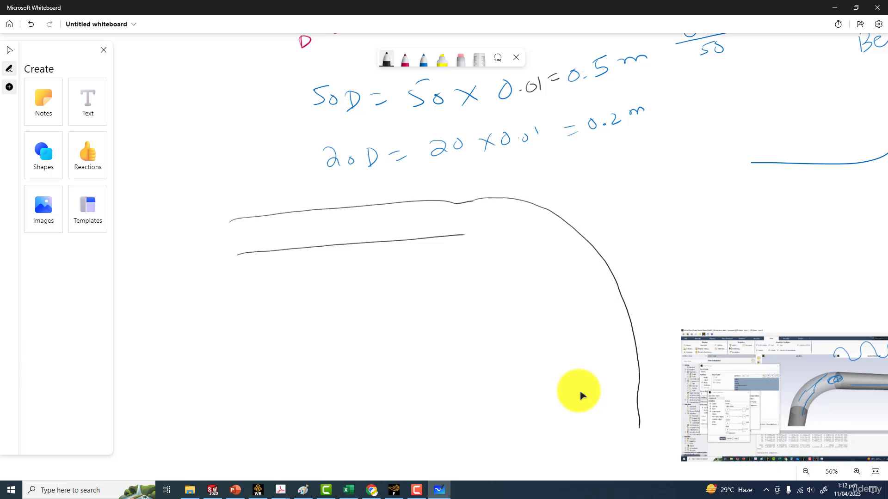
{"action": "mouse_move", "coordinate": [464, 235]}
{"action": "left_mouse_down"}
{"action": "mouse_move", "coordinate": [520, 266]}
{"action": "mouse_move", "coordinate": [568, 363]}
{"action": "mouse_move", "coordinate": [564, 431]}
{"action": "left_mouse_up"}
{"action": "left_click_drag", "start_coordinate": [470, 192], "coordinate": [478, 240]}
Draw a section line labelled x=0 across the sketched bend and mark the 0.02 distance from the coordinate origin to the pipe centre.
{"action": "left_click_drag", "start_coordinate": [525, 319], "coordinate": [664, 305]}
{"action": "mouse_move", "coordinate": [671, 292]}
{"action": "left_mouse_down"}
{"action": "mouse_move", "coordinate": [682, 304]}
{"action": "mouse_move", "coordinate": [710, 289]}
{"action": "left_mouse_up"}
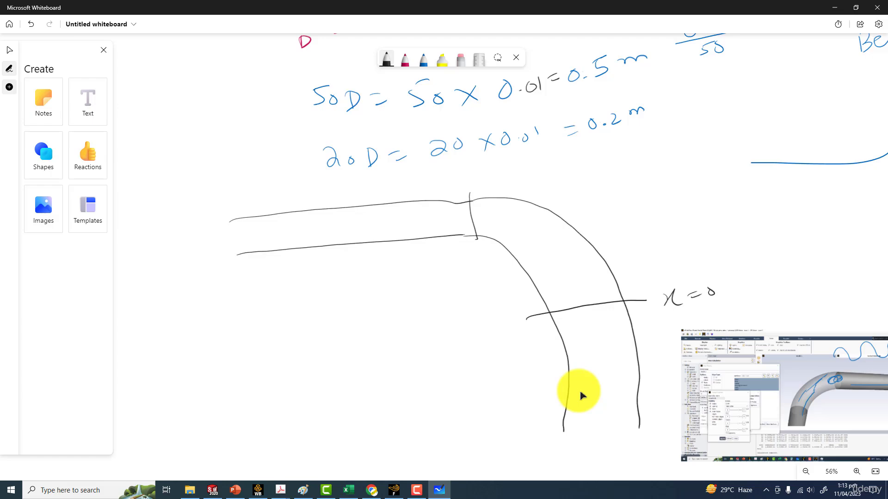
{"action": "left_click_drag", "start_coordinate": [487, 325], "coordinate": [492, 326]}
{"action": "mouse_move", "coordinate": [477, 336]}
{"action": "left_mouse_down"}
{"action": "mouse_move", "coordinate": [473, 346]}
{"action": "mouse_move", "coordinate": [472, 336]}
{"action": "mouse_move", "coordinate": [484, 331]}
{"action": "mouse_move", "coordinate": [467, 354]}
{"action": "left_mouse_up"}
{"action": "mouse_move", "coordinate": [494, 327]}
{"action": "left_mouse_down"}
{"action": "mouse_move", "coordinate": [586, 302]}
{"action": "mouse_move", "coordinate": [550, 293]}
{"action": "left_mouse_up"}
{"action": "left_click_drag", "start_coordinate": [560, 282], "coordinate": [575, 283]}
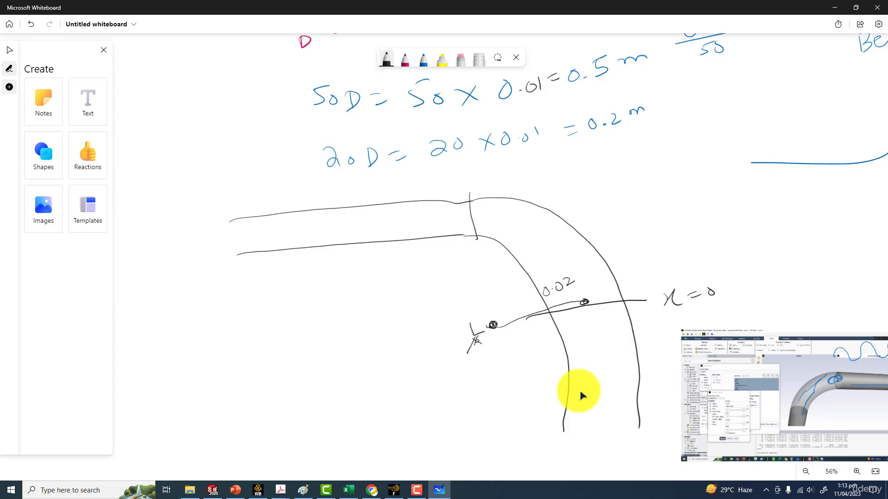
Write the pipe radius calculation 0.01/2 = 0.005 beside the sketched bend.
{"action": "mouse_move", "coordinate": [651, 196]}
{"action": "left_mouse_down"}
{"action": "mouse_move", "coordinate": [690, 202]}
{"action": "mouse_move", "coordinate": [687, 226]}
{"action": "left_mouse_up"}
{"action": "left_click_drag", "start_coordinate": [725, 196], "coordinate": [757, 192]}
{"action": "left_click_drag", "start_coordinate": [773, 182], "coordinate": [768, 194]}
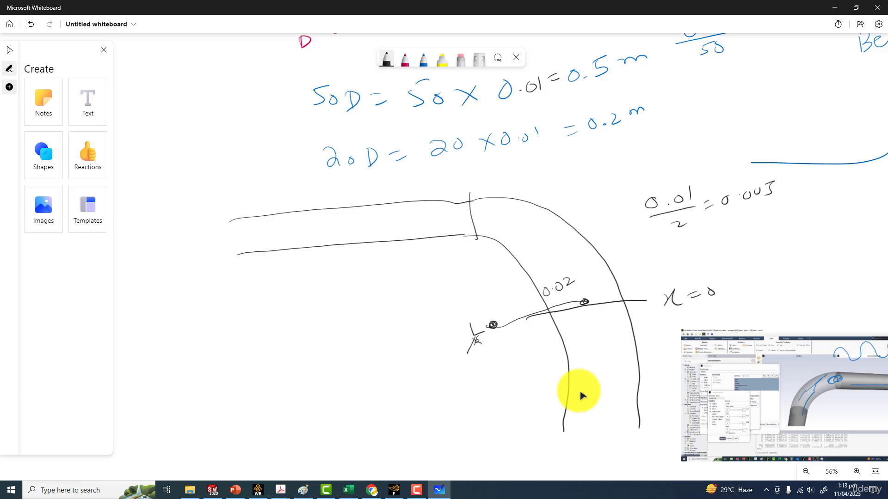
Point arrows from the section line's wall points to 0.02 − 0.005 for the inner wall and 0.02 + 0.005 for the outer wall.
{"action": "mouse_move", "coordinate": [551, 311]}
{"action": "left_mouse_down"}
{"action": "mouse_move", "coordinate": [523, 350]}
{"action": "mouse_move", "coordinate": [528, 355]}
{"action": "left_mouse_up"}
{"action": "left_click_drag", "start_coordinate": [456, 396], "coordinate": [462, 401]}
{"action": "left_click_drag", "start_coordinate": [474, 394], "coordinate": [487, 400]}
{"action": "left_click_drag", "start_coordinate": [497, 391], "coordinate": [524, 380]}
{"action": "left_click_drag", "start_coordinate": [535, 371], "coordinate": [550, 370]}
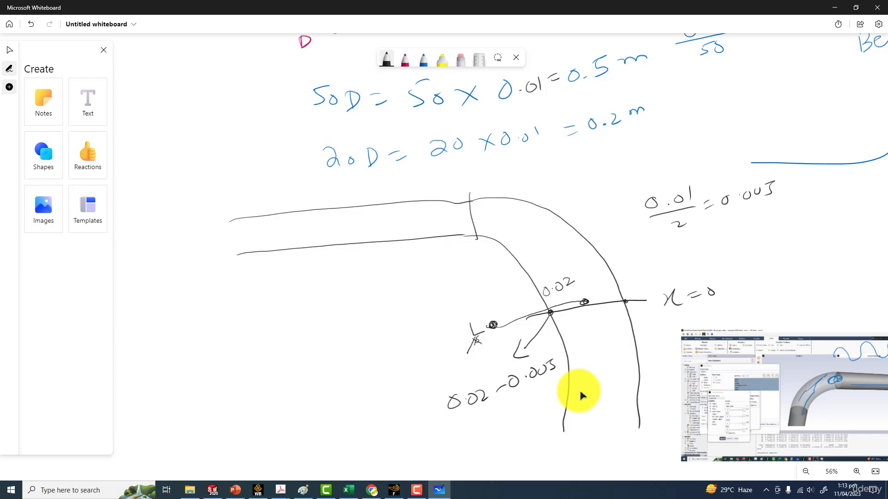
{"action": "left_click_drag", "start_coordinate": [628, 290], "coordinate": [692, 256]}
{"action": "left_click_drag", "start_coordinate": [697, 252], "coordinate": [706, 253]}
{"action": "left_click_drag", "start_coordinate": [719, 242], "coordinate": [744, 240]}
Compute 0.02 − 0.005 in Calculator, write 0.015 below the inner wall expression, and write the outer wall expression's result beside it.
{"action": "left_click_drag", "start_coordinate": [470, 425], "coordinate": [481, 420]}
{"action": "left_click_drag", "start_coordinate": [472, 432], "coordinate": [482, 426]}
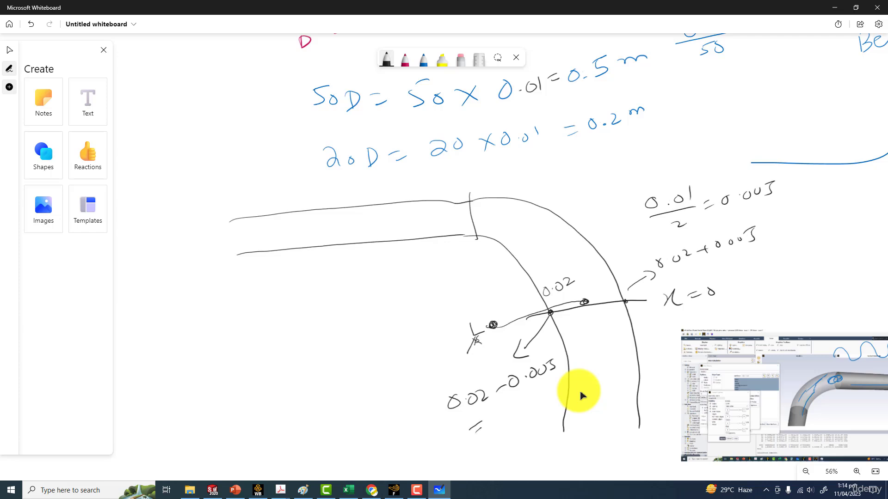
{"action": "left_click", "coordinate": [59, 491]}
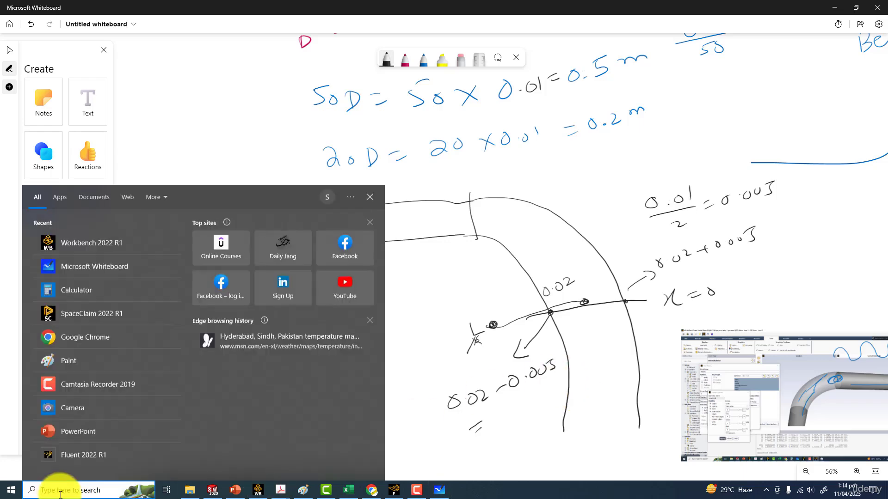
{"action": "type", "text": "ca"}
{"action": "left_click", "coordinate": [91, 249]}
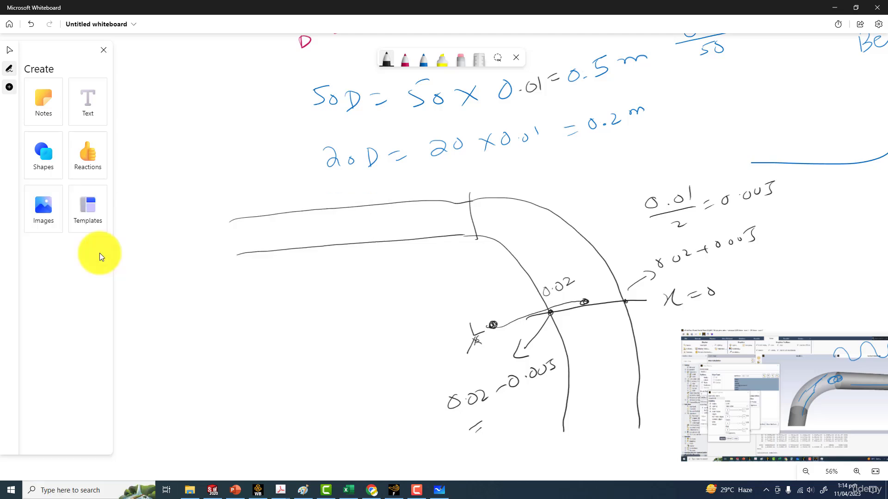
{"action": "type", "text": "02"}
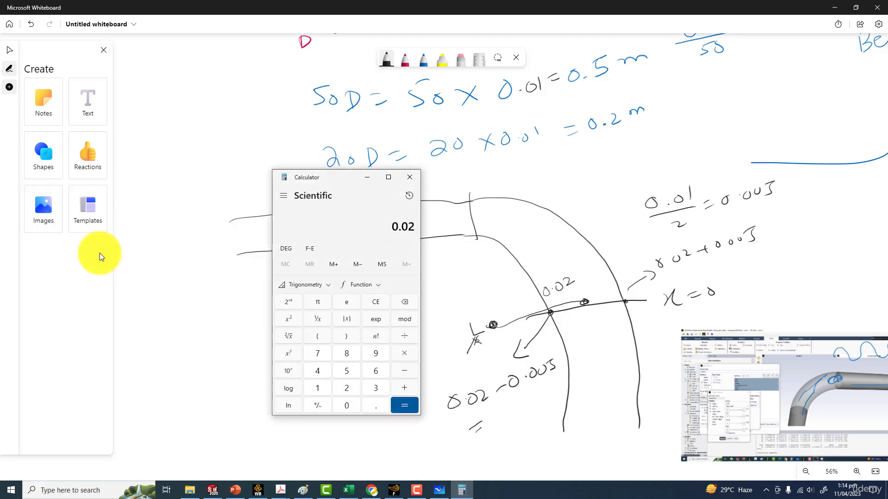
{"action": "type", "text": " - 0.005"}
{"action": "key", "text": "Return"}
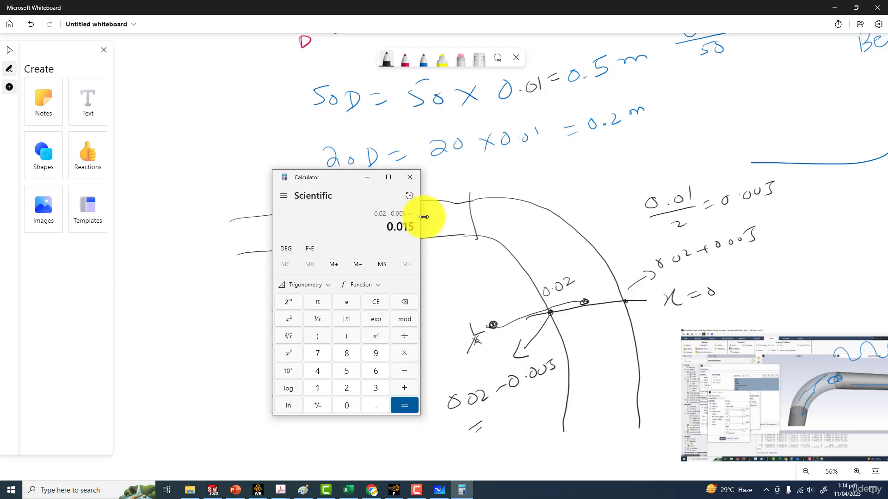
{"action": "key", "text": "alt+Tab"}
{"action": "left_click_drag", "start_coordinate": [503, 415], "coordinate": [532, 413]}
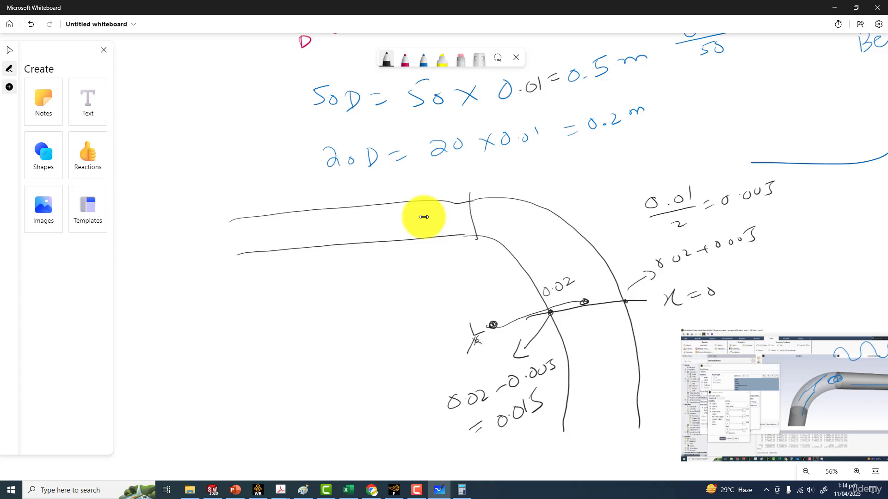
{"action": "left_click_drag", "start_coordinate": [770, 223], "coordinate": [832, 210]}
Inspect the pipe orientation in Fluent, and open the Results of the Fluid Flow (Fluent) system from Workbench in CFD-Post.
{"action": "left_click", "coordinate": [394, 489]}
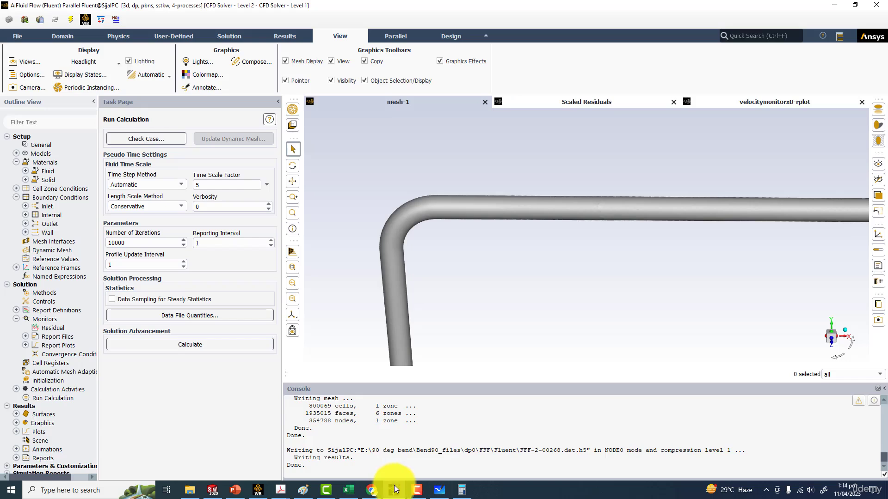
{"action": "left_click_drag", "start_coordinate": [430, 236], "coordinate": [502, 227]}
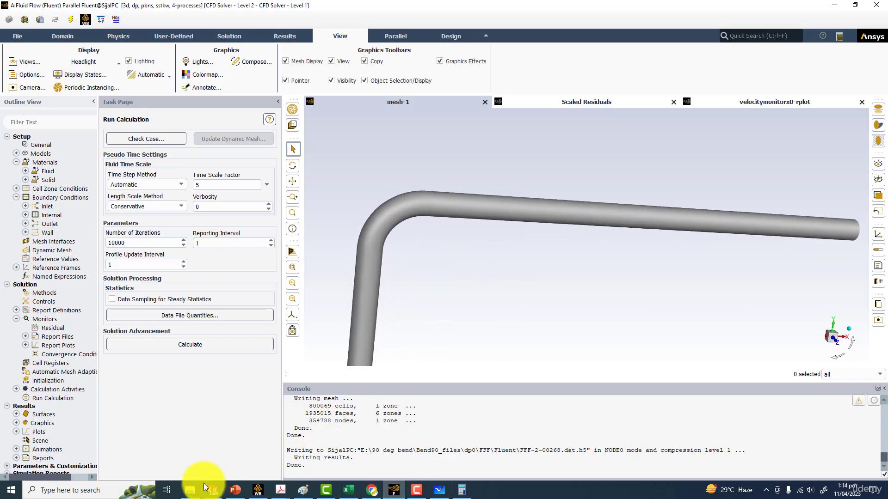
{"action": "left_click", "coordinate": [252, 490]}
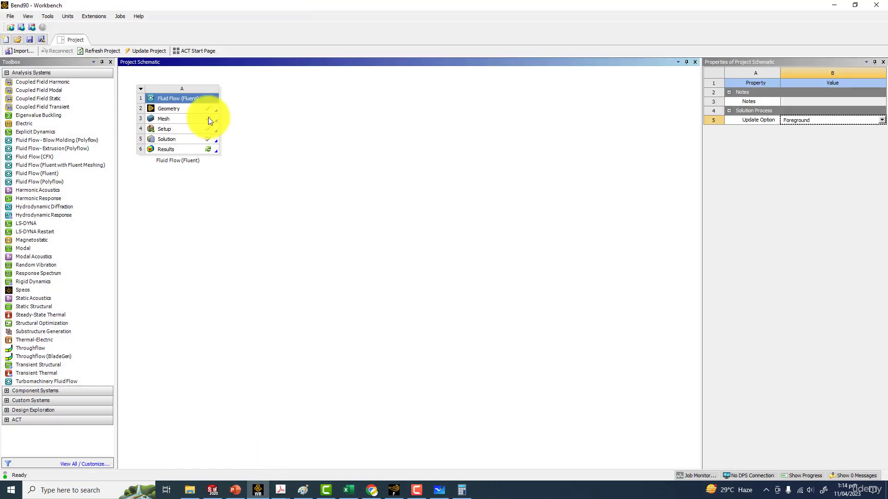
{"action": "double_click", "coordinate": [190, 151]}
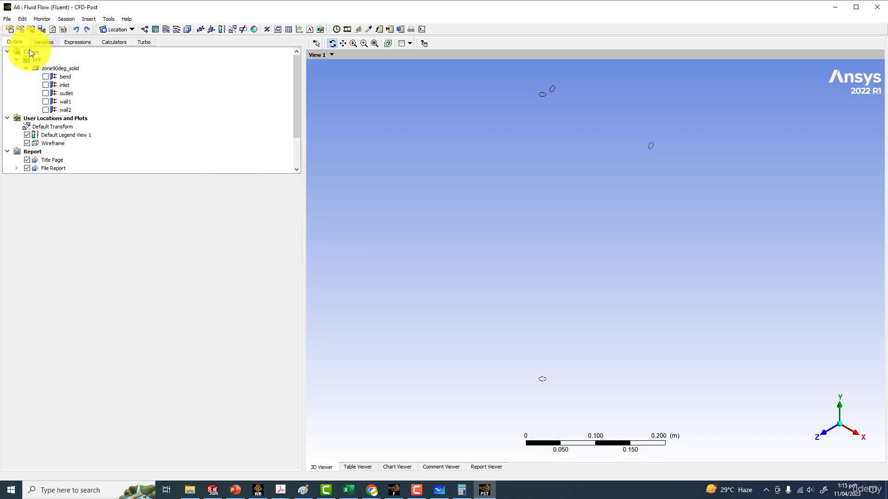
Display the bend, wall1 and wall2 boundaries of zone90deg_solid.
{"action": "left_click", "coordinate": [45, 77]}
{"action": "left_click", "coordinate": [46, 102]}
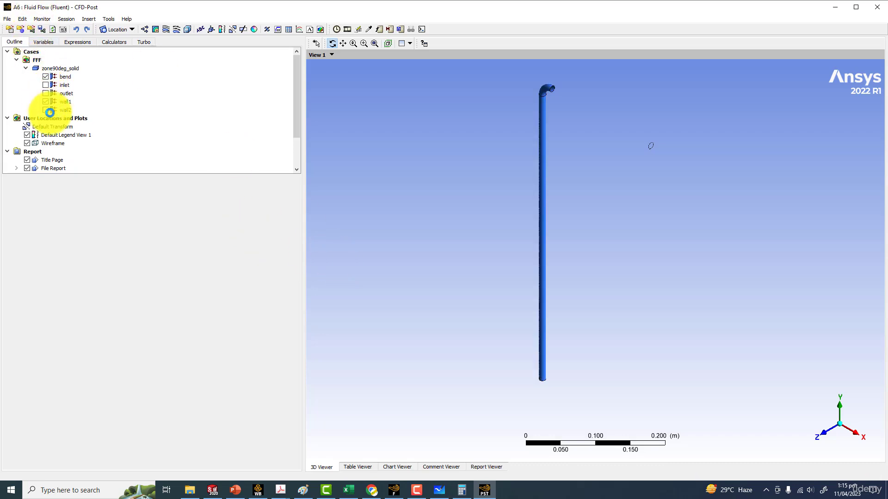
{"action": "left_click", "coordinate": [45, 110]}
{"action": "left_click_drag", "start_coordinate": [376, 204], "coordinate": [427, 251]}
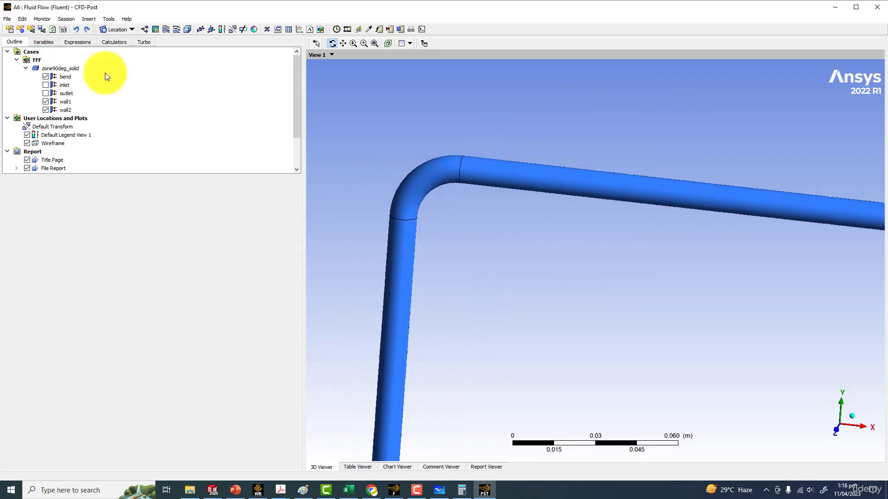
Set the bend boundary's transparency to 0.5.
{"action": "left_click", "coordinate": [67, 77]}
{"action": "double_click", "coordinate": [68, 77]}
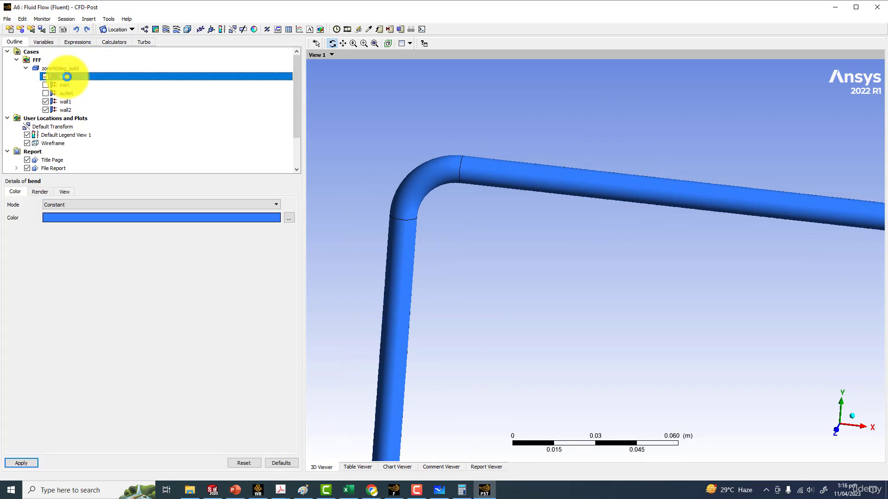
{"action": "left_click", "coordinate": [40, 192]}
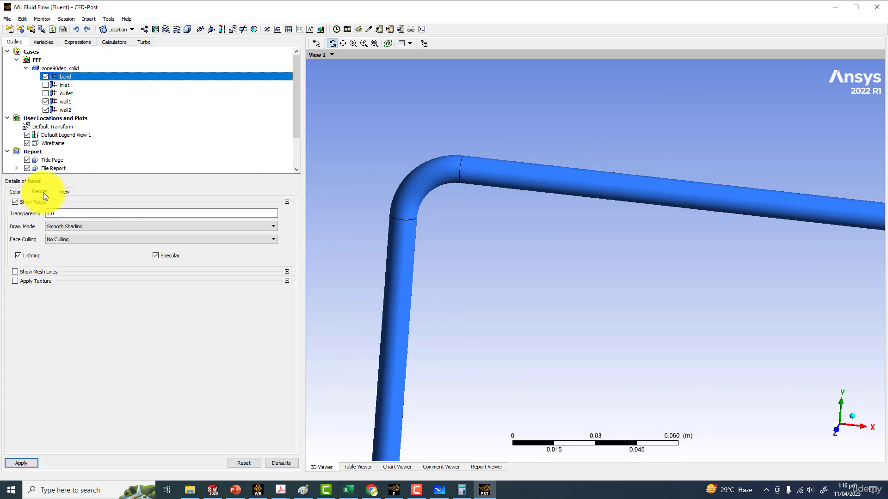
{"action": "left_click", "coordinate": [62, 212]}
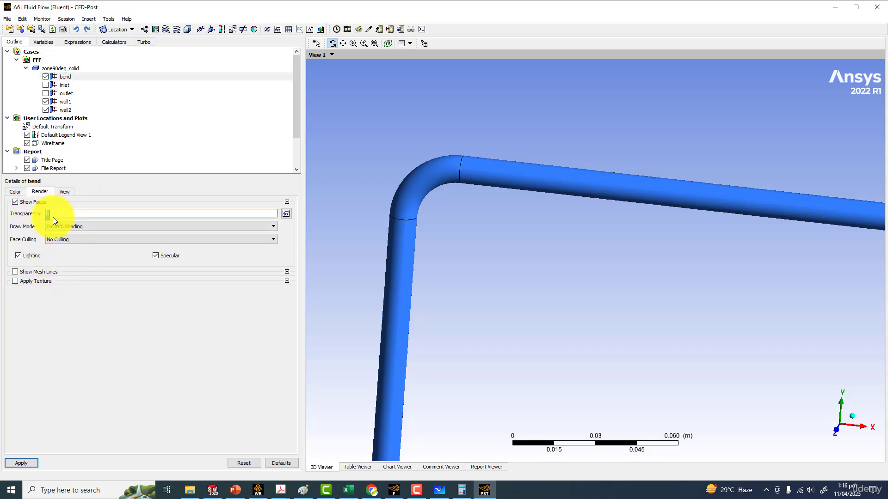
{"action": "left_click_drag", "start_coordinate": [64, 218], "coordinate": [161, 219]}
{"action": "left_click", "coordinate": [34, 464]}
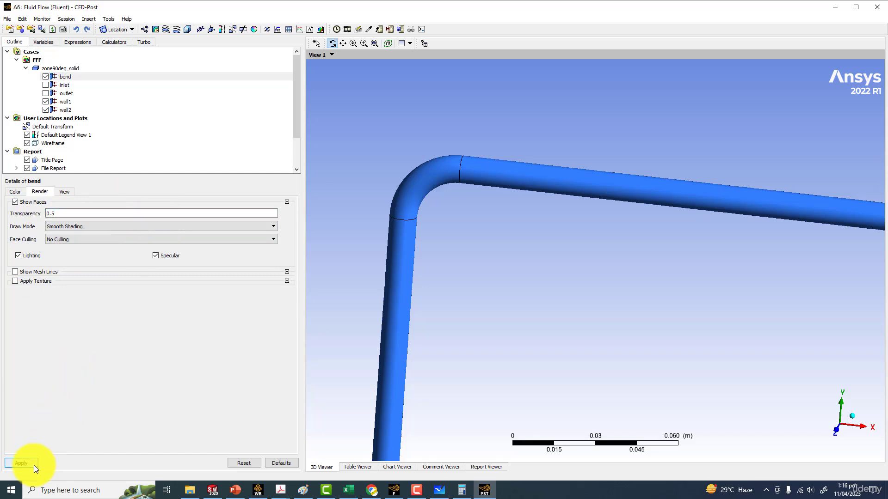
Set the wall2 boundary's transparency to 0.421.
{"action": "left_click", "coordinate": [63, 109]}
{"action": "left_click", "coordinate": [68, 212]}
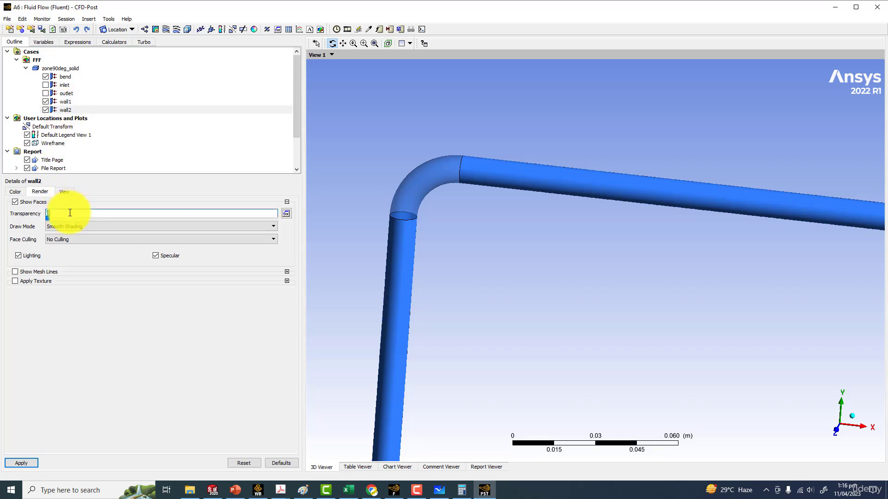
{"action": "left_click_drag", "start_coordinate": [46, 220], "coordinate": [143, 219]}
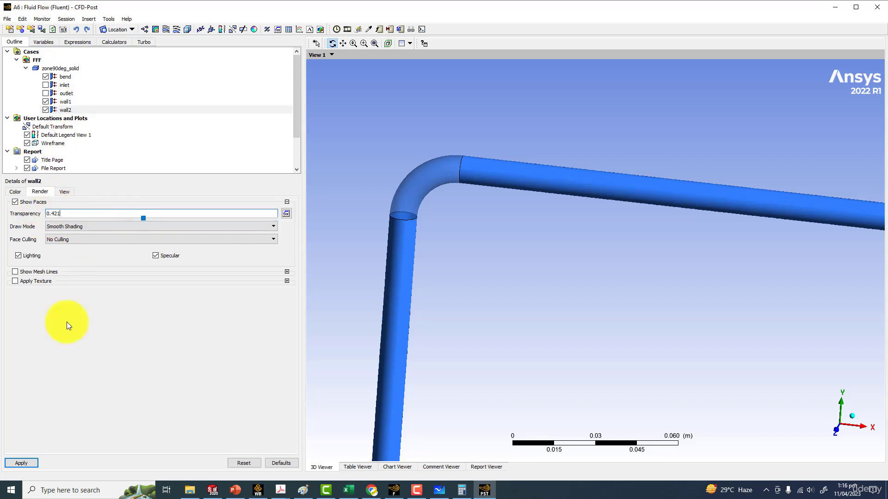
{"action": "left_click", "coordinate": [32, 463]}
{"action": "left_click_drag", "start_coordinate": [327, 222], "coordinate": [478, 195]}
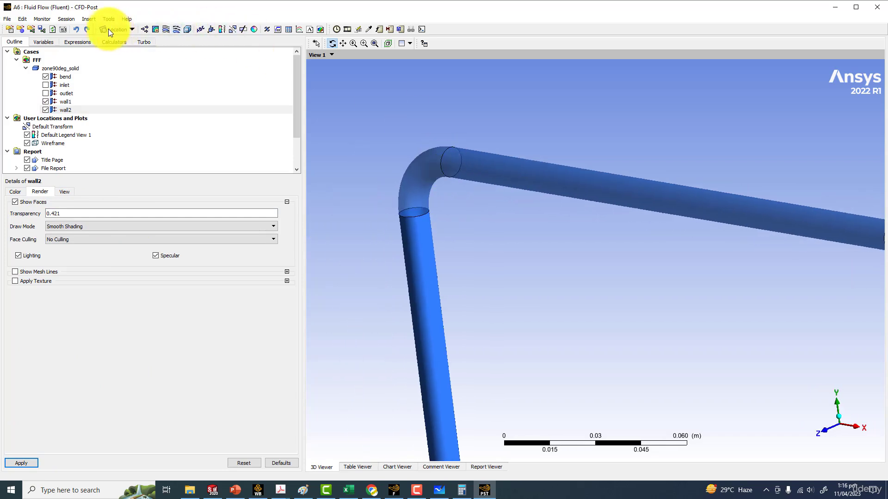
Create a line by two points from (0, 0.015, 0) to (0, 0.025, 0) with the default name across the pipe section.
{"action": "left_click", "coordinate": [125, 32]}
{"action": "left_click", "coordinate": [122, 60]}
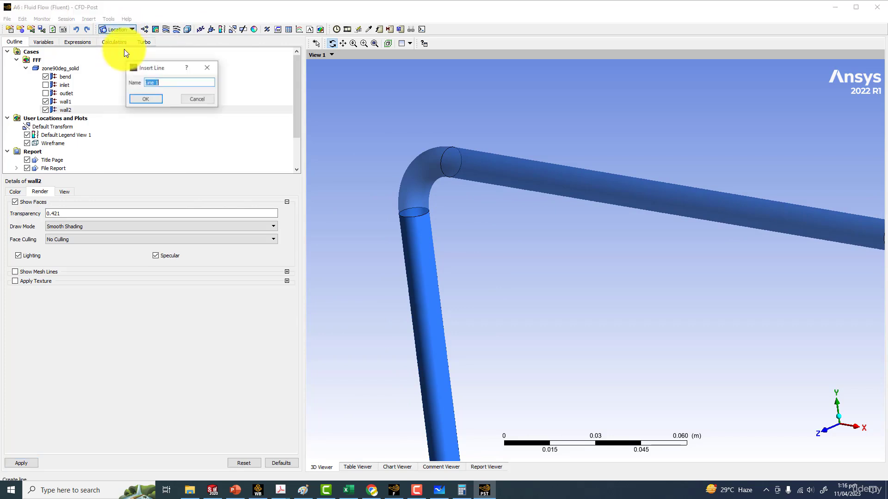
{"action": "left_click", "coordinate": [145, 99]}
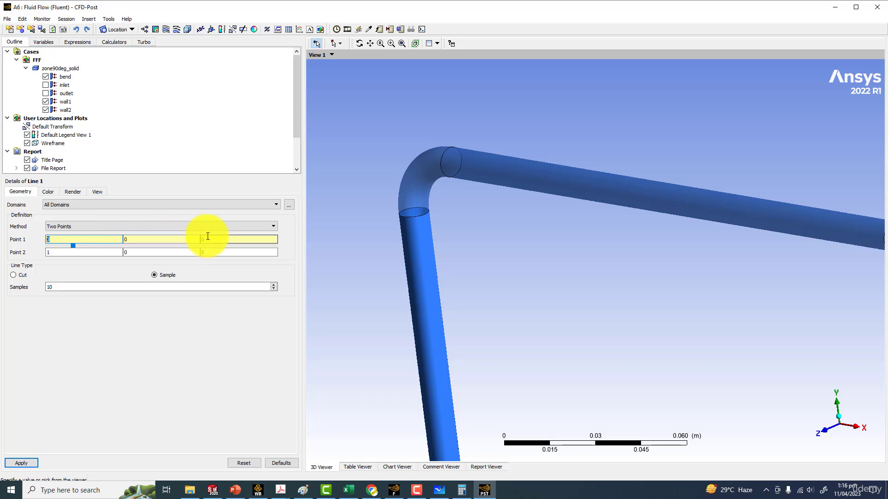
{"action": "left_click", "coordinate": [60, 252]}
{"action": "type", "text": "0"}
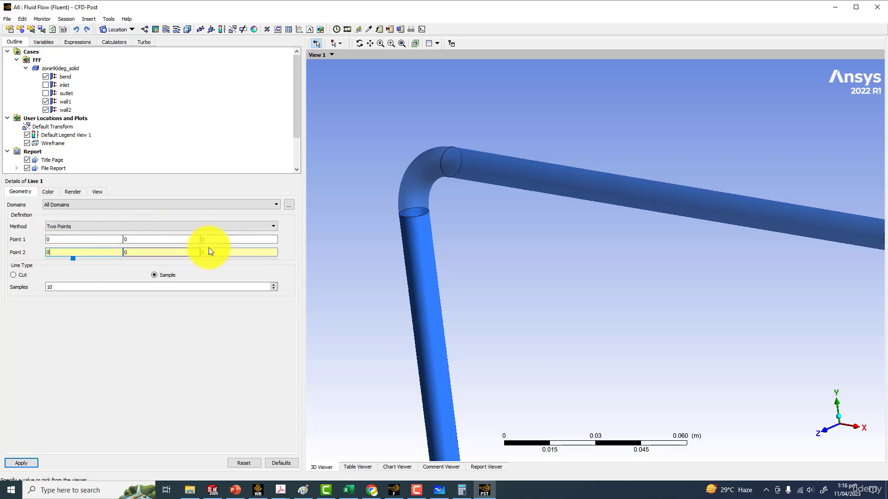
{"action": "left_click", "coordinate": [124, 239]}
{"action": "type", "text": ".015"}
{"action": "left_click", "coordinate": [125, 251]}
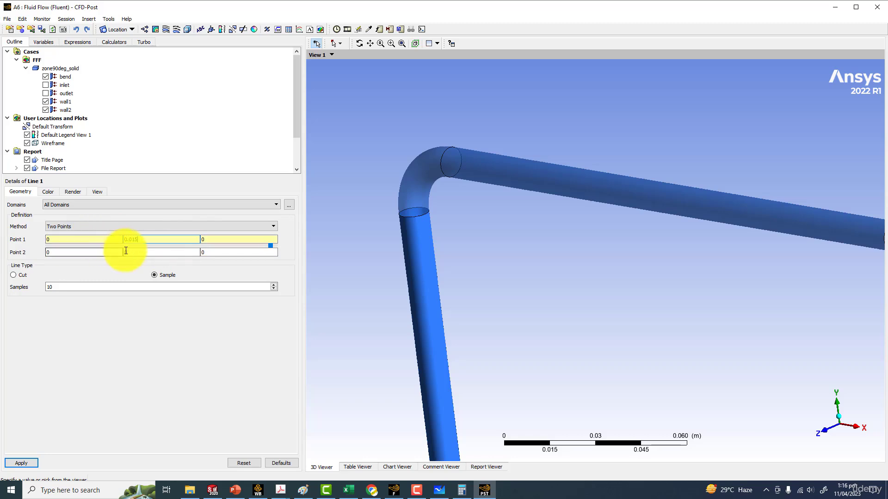
{"action": "type", "text": "0.025"}
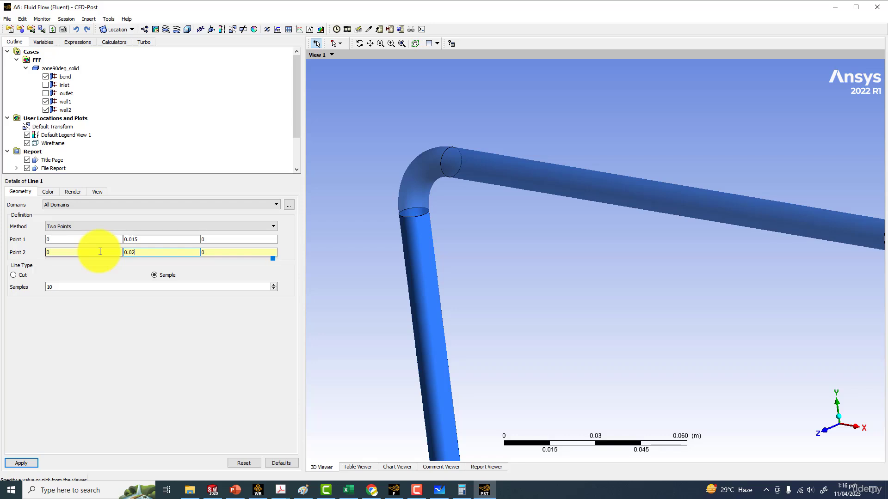
{"action": "left_click", "coordinate": [35, 464]}
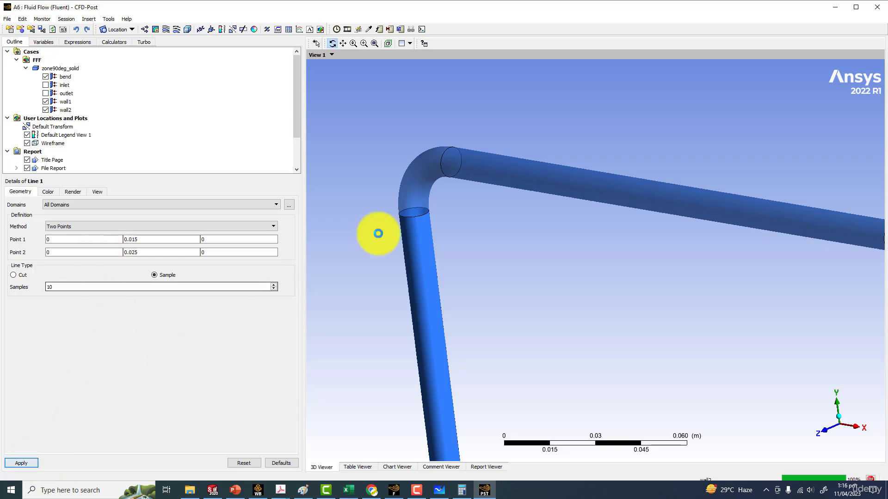
{"action": "scroll", "coordinate": [402, 166], "scroll_direction": "up", "scroll_amount": 3}
{"action": "scroll", "coordinate": [424, 213], "scroll_direction": "up", "scroll_amount": 2}
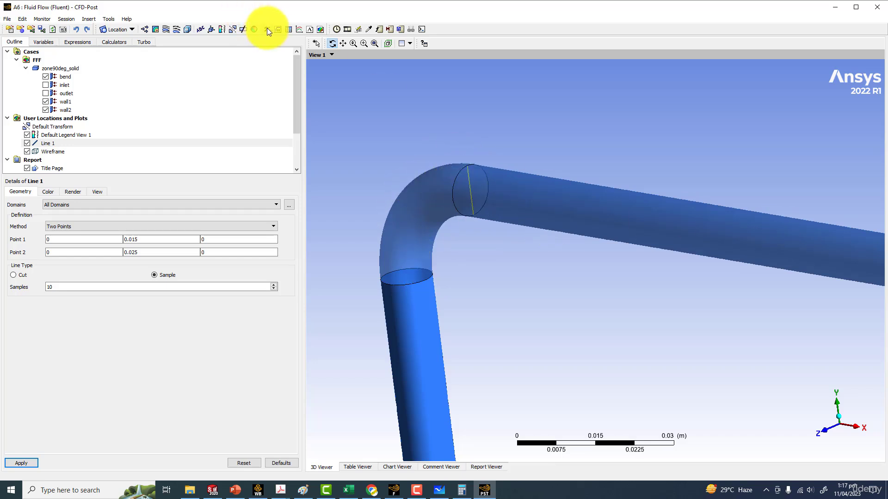
Create a chart with the default name and name its data series Velocityprofile, using Line 1 as the location.
{"action": "left_click", "coordinate": [299, 30]}
{"action": "left_click", "coordinate": [323, 61]}
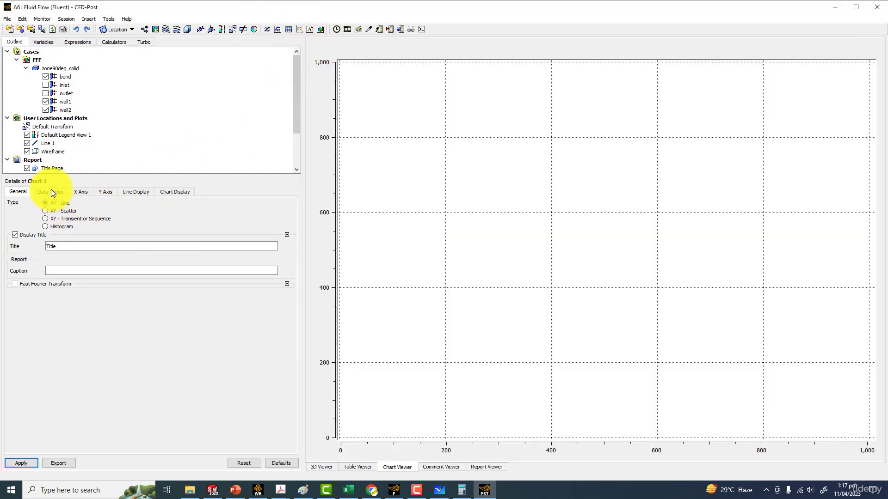
{"action": "left_click", "coordinate": [55, 192]}
{"action": "left_click", "coordinate": [135, 278]}
{"action": "triple_click", "coordinate": [75, 278]}
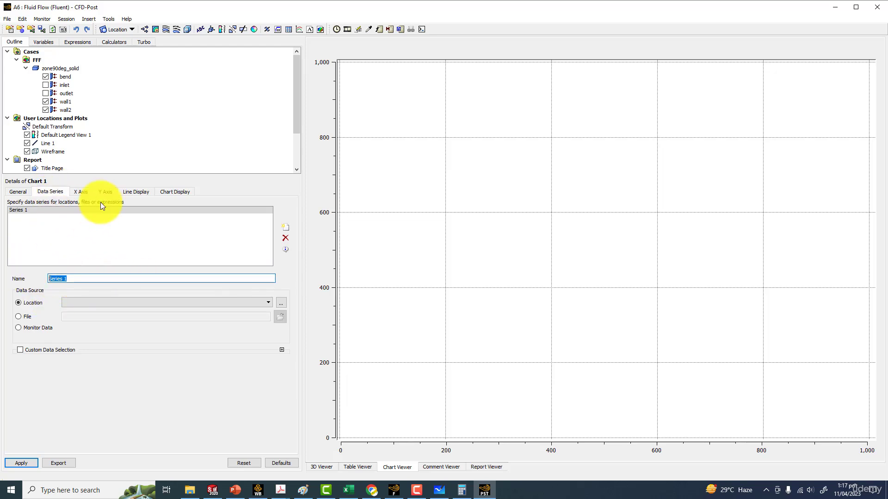
{"action": "type", "text": "Velocityprofile"}
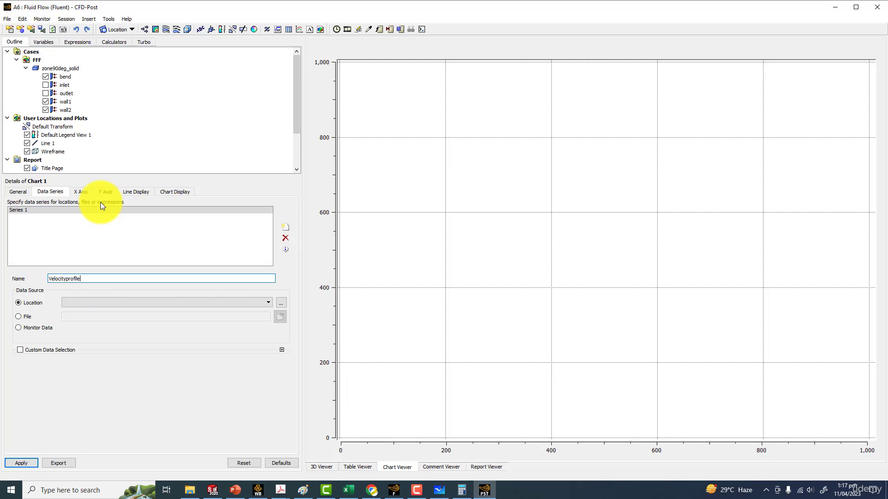
{"action": "left_click", "coordinate": [104, 301]}
{"action": "left_click", "coordinate": [78, 313]}
Plot Velocity on the chart's Y axis against the Y coordinate on the X axis.
{"action": "left_click", "coordinate": [81, 192]}
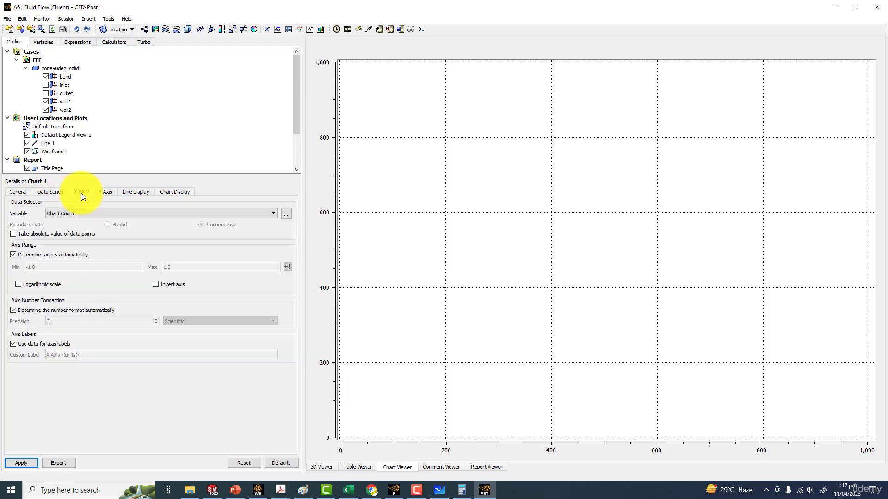
{"action": "left_click", "coordinate": [68, 214]}
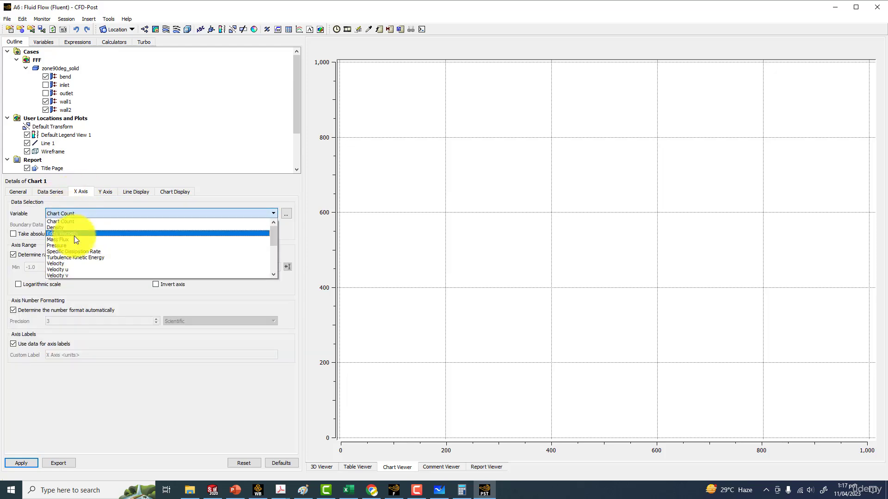
{"action": "scroll", "coordinate": [78, 263], "scroll_direction": "down", "scroll_amount": 3}
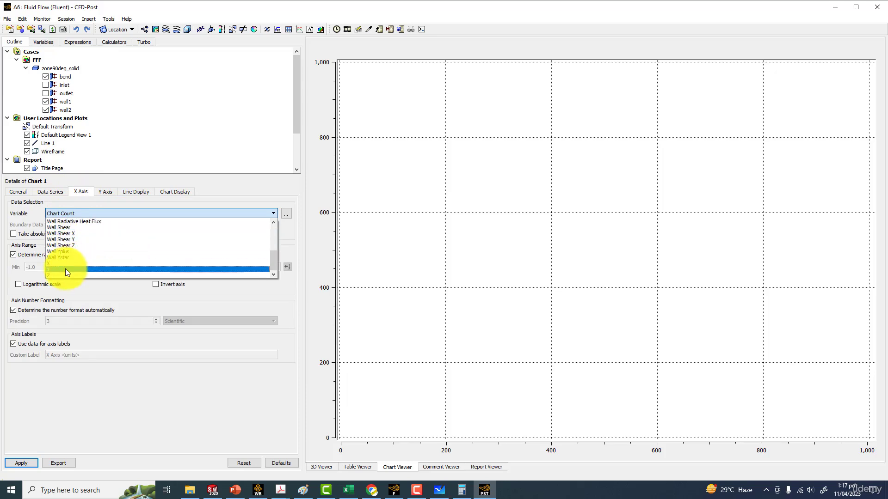
{"action": "left_click", "coordinate": [65, 269]}
{"action": "left_click", "coordinate": [107, 191]}
{"action": "left_click", "coordinate": [76, 215]}
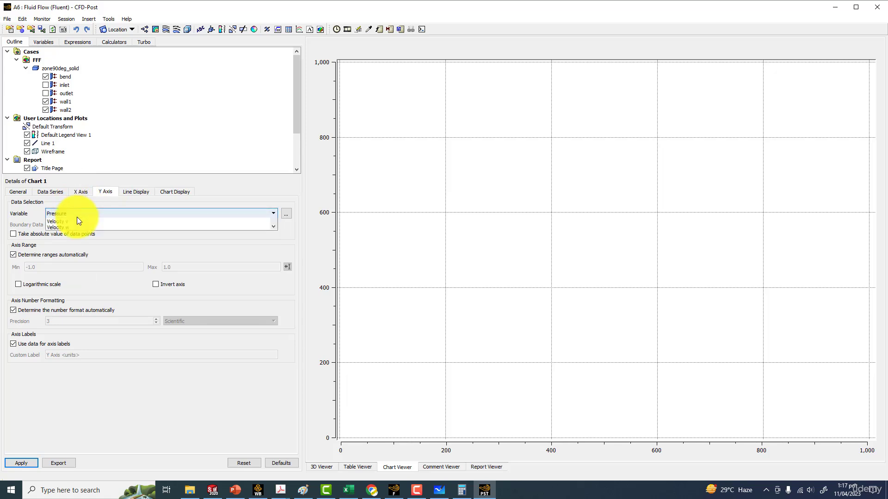
{"action": "scroll", "coordinate": [77, 248], "scroll_direction": "down", "scroll_amount": 1}
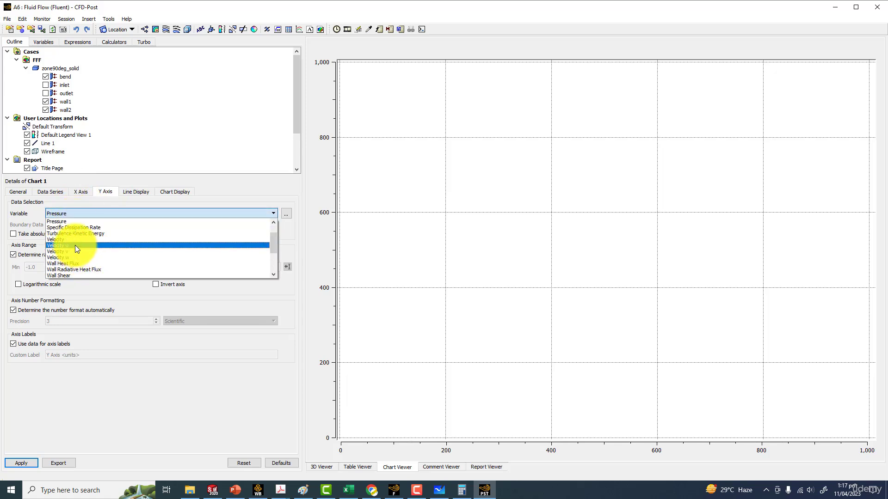
{"action": "left_click", "coordinate": [73, 241]}
{"action": "left_click", "coordinate": [18, 463]}
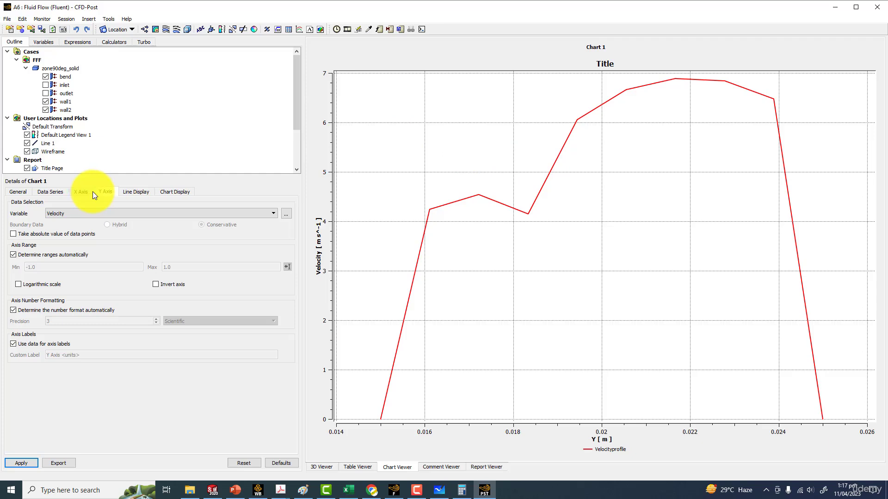
Refine the sampling of Line 1, trying 80 samples and settling on 100.
{"action": "left_click", "coordinate": [46, 145]}
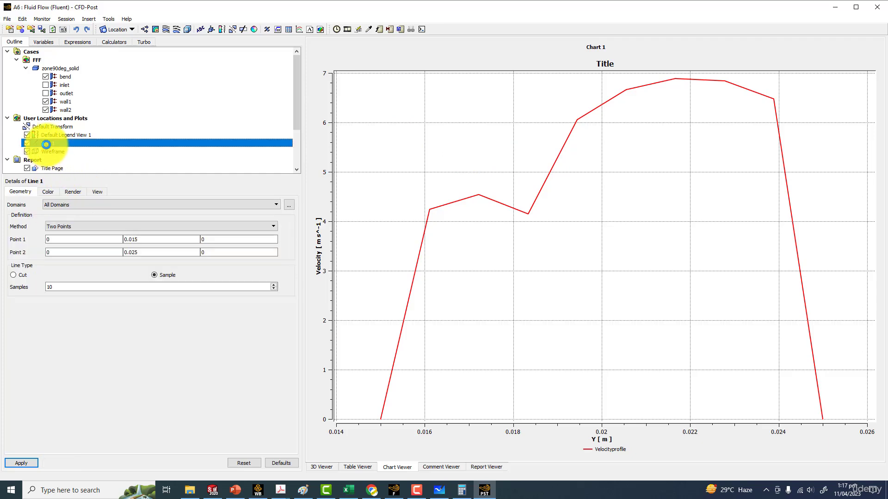
{"action": "left_click", "coordinate": [64, 288]}
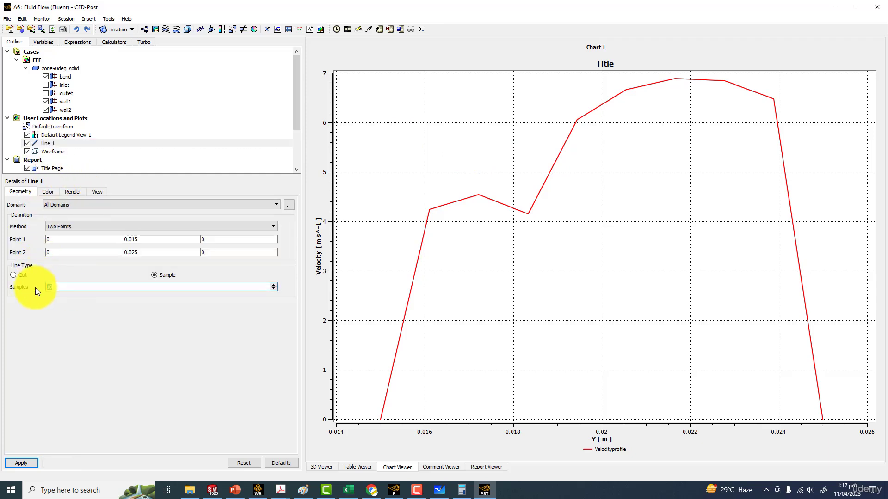
{"action": "type", "text": "80"}
{"action": "left_click", "coordinate": [22, 463]}
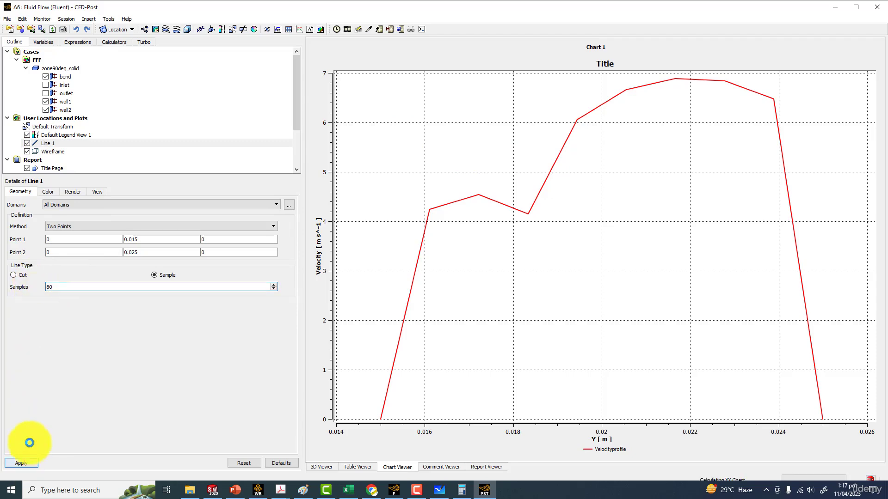
{"action": "double_click", "coordinate": [69, 287]}
{"action": "type", "text": "100"}
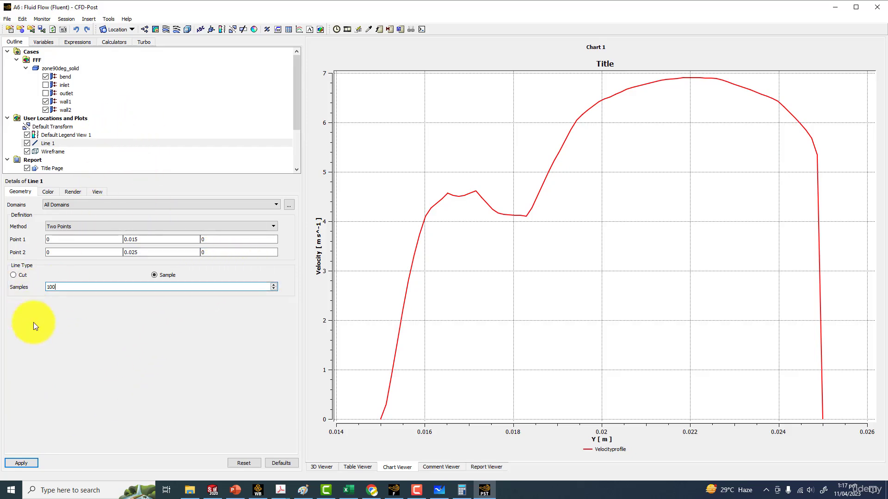
{"action": "left_click", "coordinate": [19, 463]}
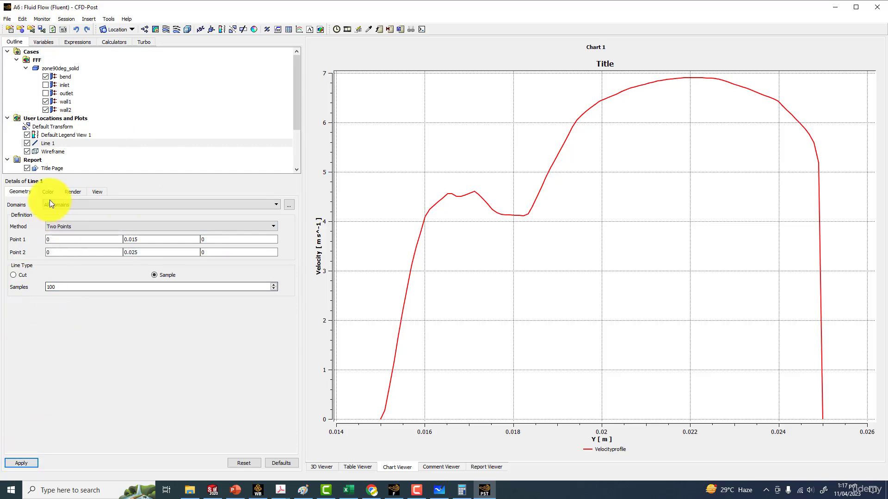
Set the Velocityprofile series in Chart 1 to the Solid line style with the Lines line type.
{"action": "scroll", "coordinate": [55, 136], "scroll_direction": "down", "scroll_amount": 2}
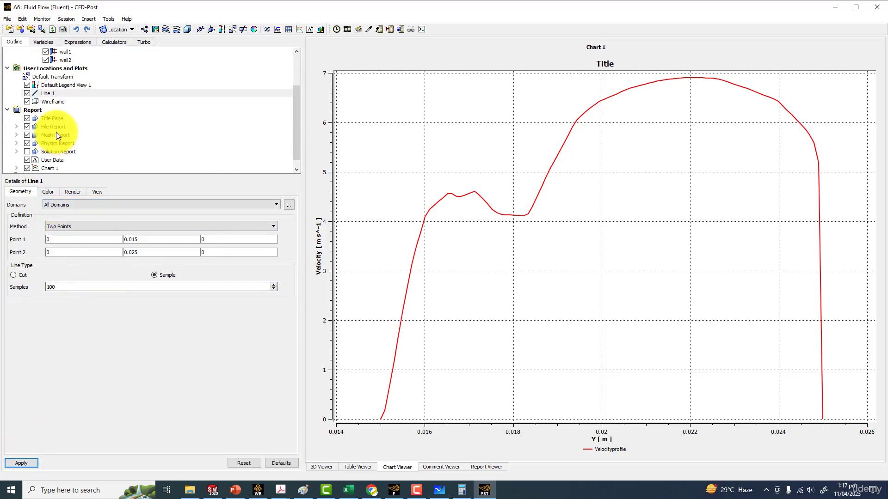
{"action": "left_click", "coordinate": [55, 168]}
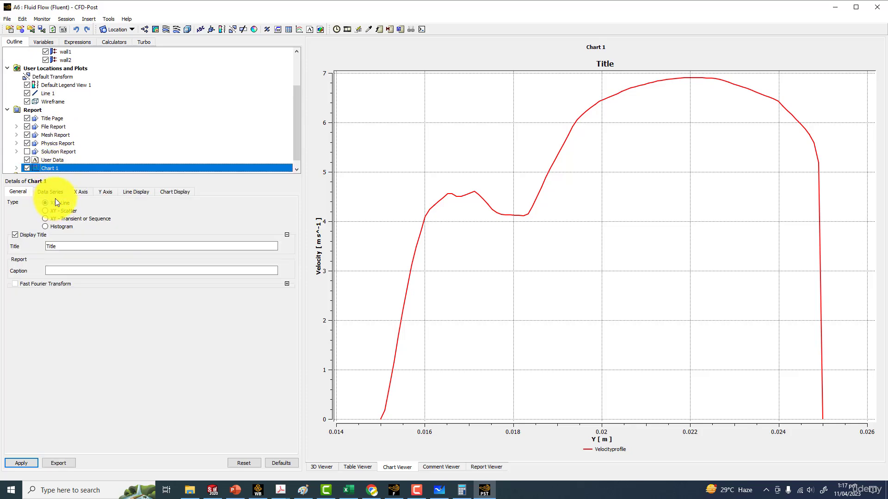
{"action": "left_click", "coordinate": [108, 193]}
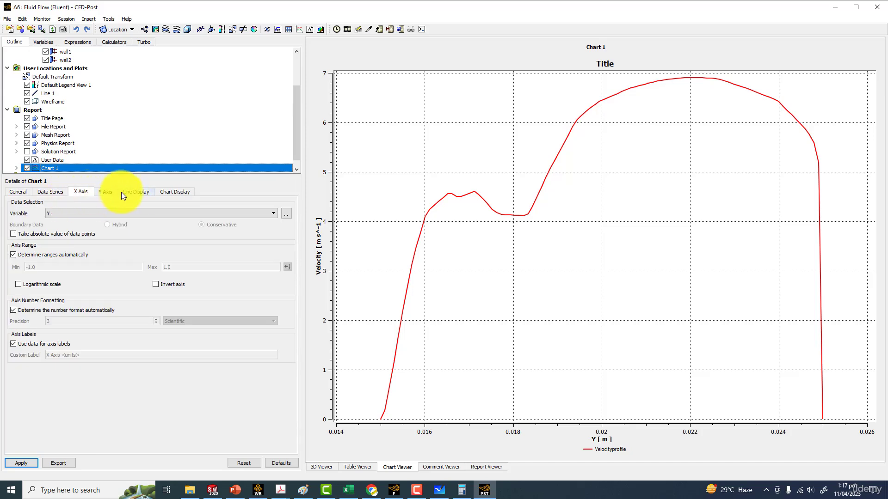
{"action": "left_click", "coordinate": [136, 193]}
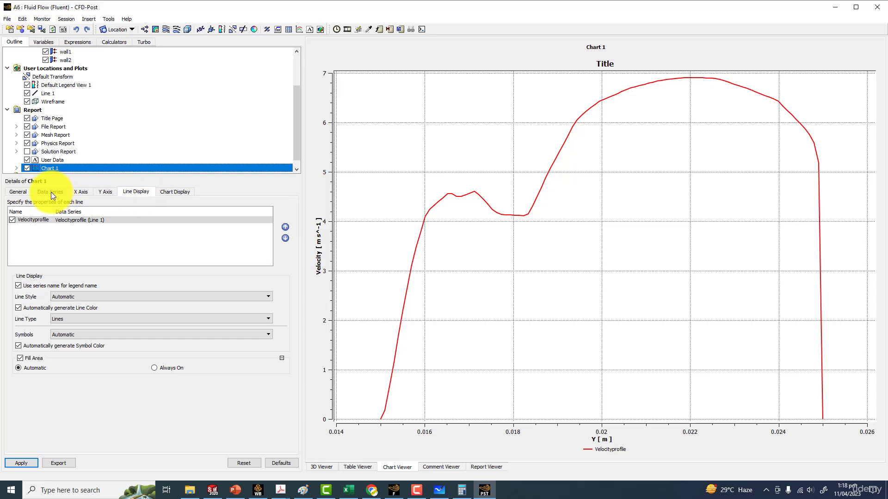
{"action": "left_click", "coordinate": [61, 295]}
{"action": "left_click", "coordinate": [65, 313]}
{"action": "left_click", "coordinate": [18, 458]}
{"action": "left_click", "coordinate": [76, 317]}
{"action": "left_click", "coordinate": [63, 328]}
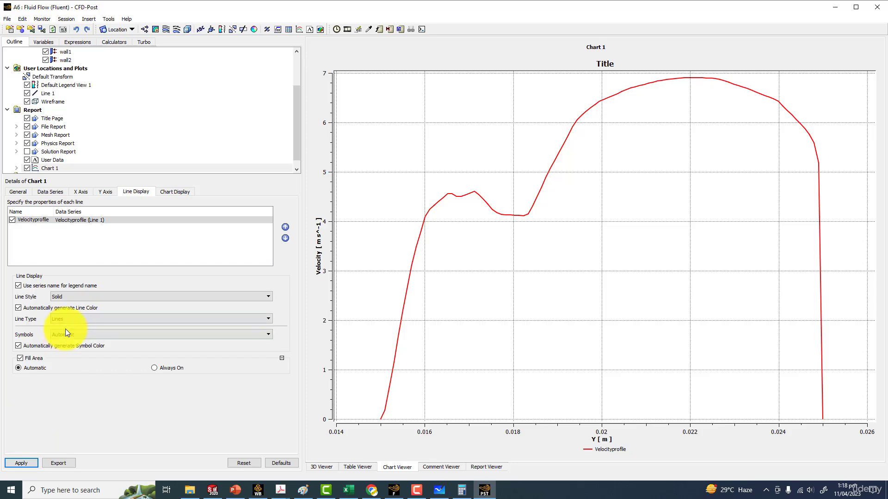
Turn off automatic line color for the Velocityprofile series and color its line black.
{"action": "left_click", "coordinate": [19, 308]}
{"action": "left_click", "coordinate": [72, 320]}
{"action": "left_click", "coordinate": [71, 320]}
{"action": "left_click", "coordinate": [71, 320]}
{"action": "left_click", "coordinate": [18, 463]}
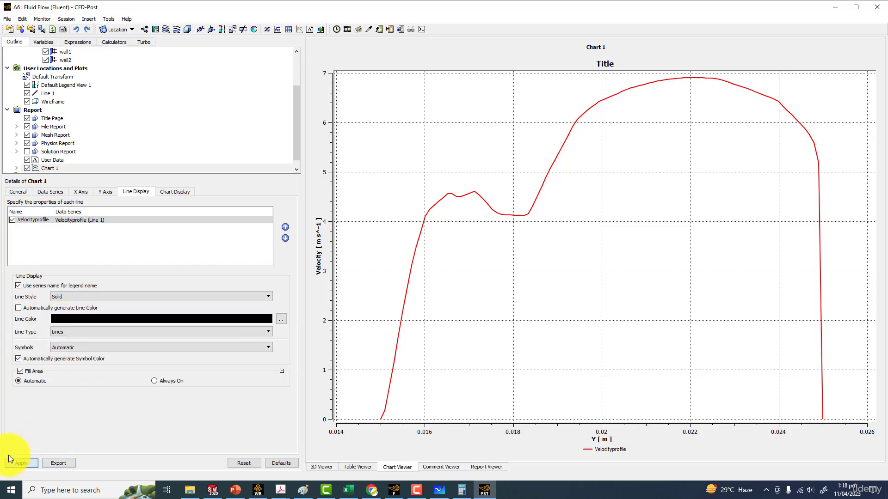
Mark the data points of the Velocityprofile series with Ellipse symbols.
{"action": "left_click", "coordinate": [69, 348]}
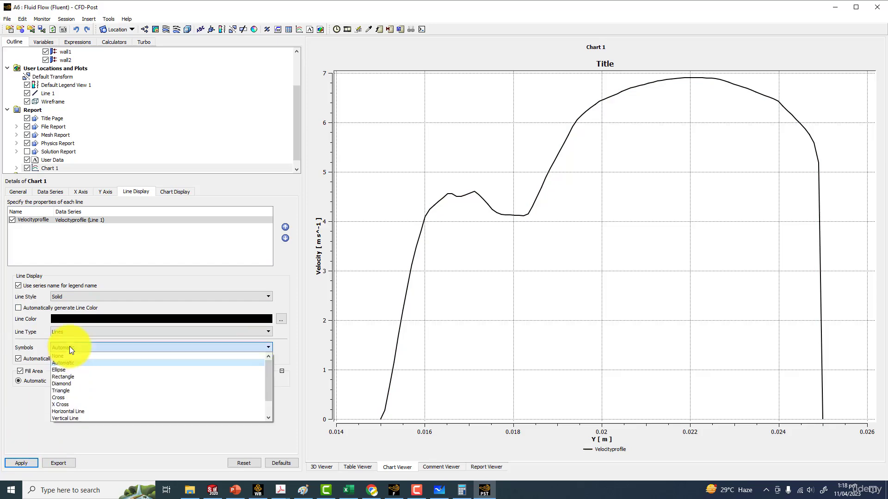
{"action": "left_click", "coordinate": [63, 370]}
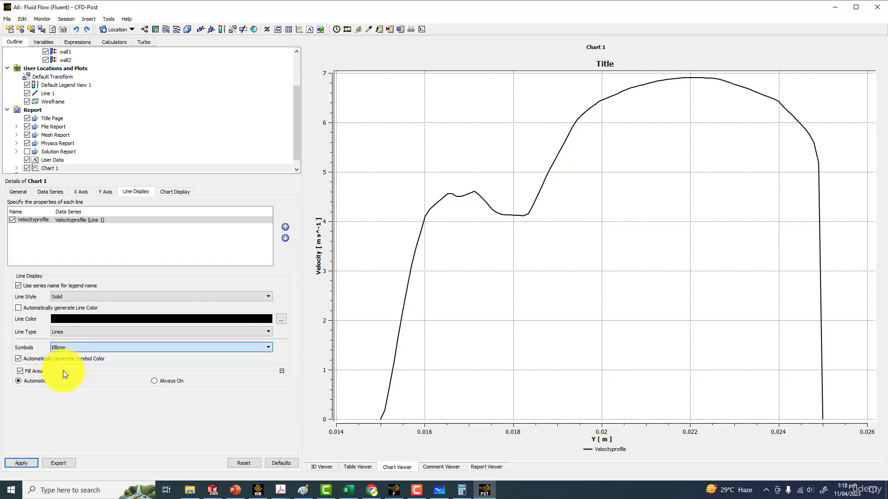
{"action": "left_click", "coordinate": [25, 465]}
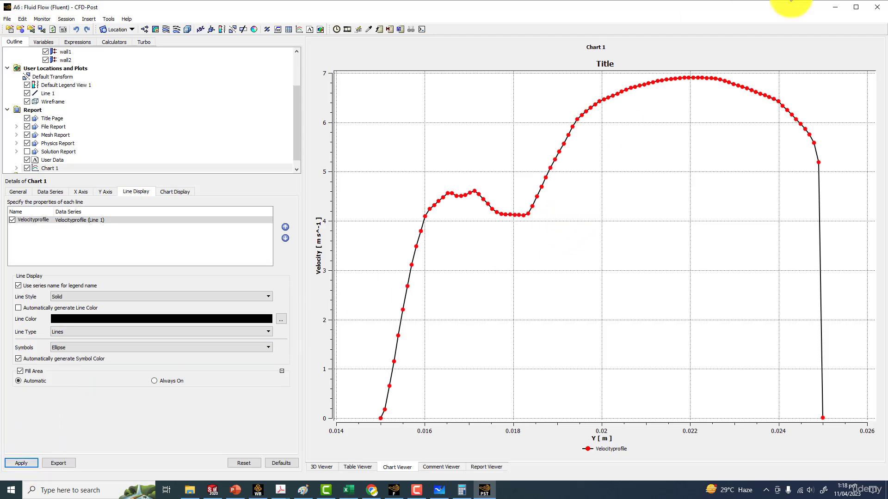
Switch to the 90DegBend presentation in PowerPoint, placed beside the CFD-Post chart, and compare the velocity curve with the reference plot on slide 12.
{"action": "left_click_drag", "start_coordinate": [792, 7], "coordinate": [837, 48]}
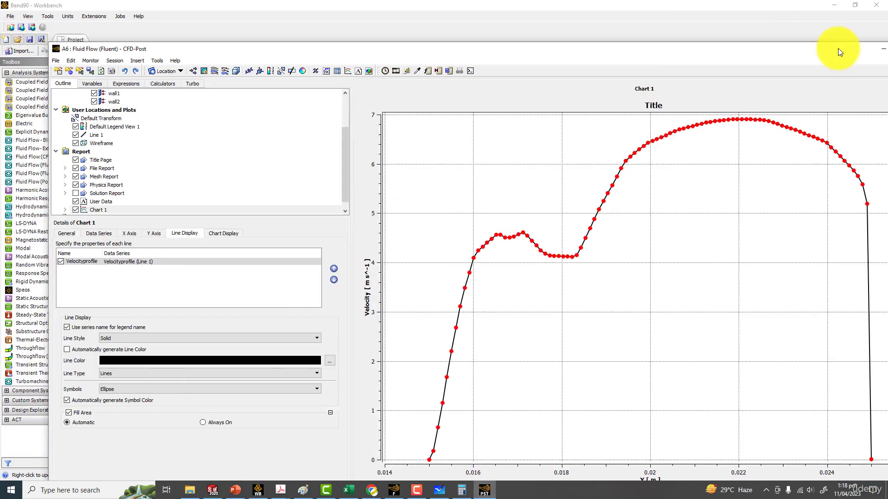
{"action": "left_click_drag", "start_coordinate": [525, 57], "coordinate": [729, 41]}
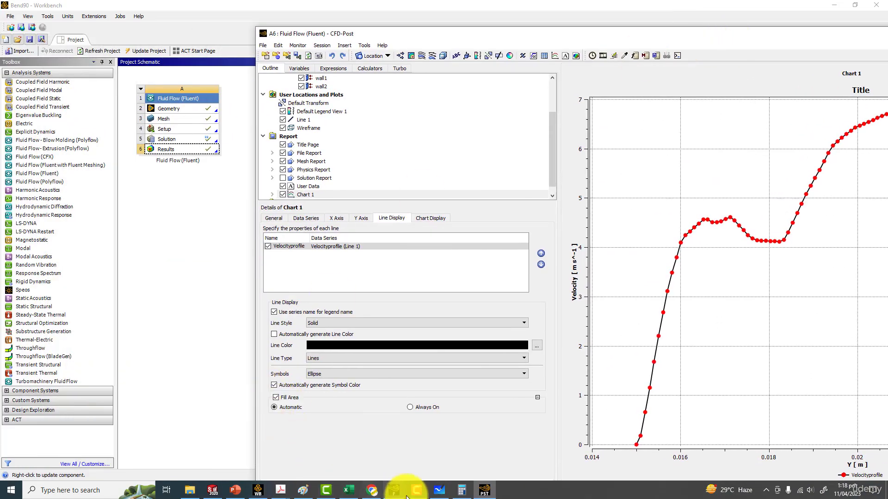
{"action": "left_click", "coordinate": [234, 489]}
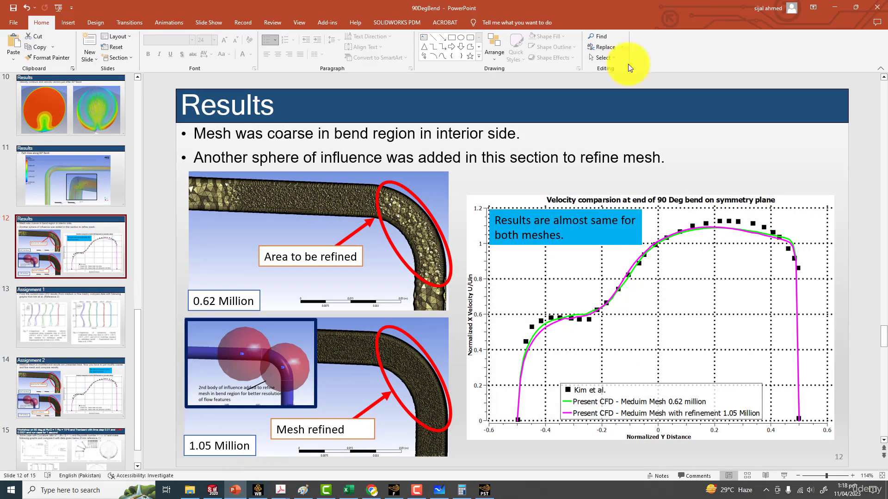
{"action": "double_click", "coordinate": [757, 7]}
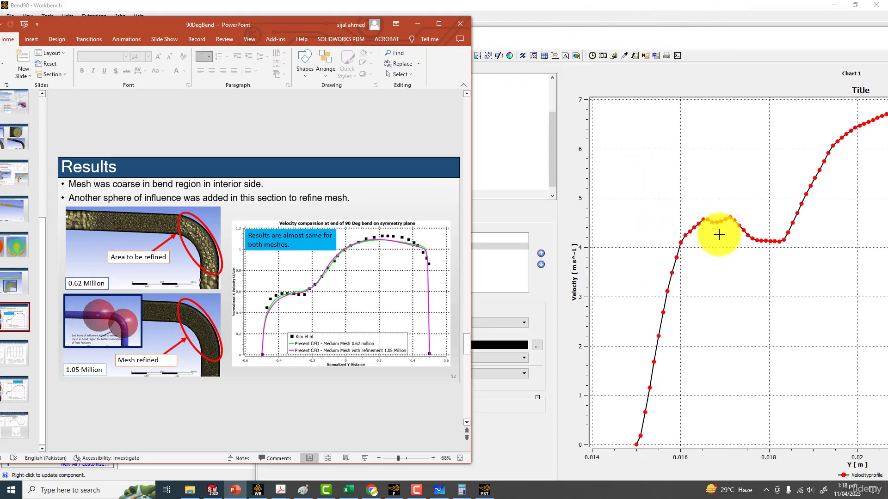
{"action": "scroll", "coordinate": [359, 280], "scroll_direction": "up", "scroll_amount": 8, "text": "ctrl"}
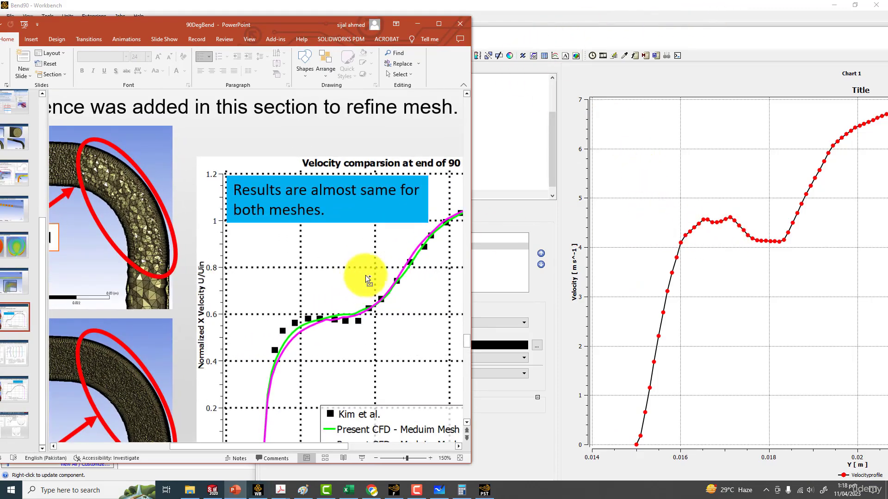
{"action": "left_click_drag", "start_coordinate": [293, 446], "coordinate": [348, 446]}
{"action": "scroll", "coordinate": [346, 303], "scroll_direction": "down", "scroll_amount": 2}
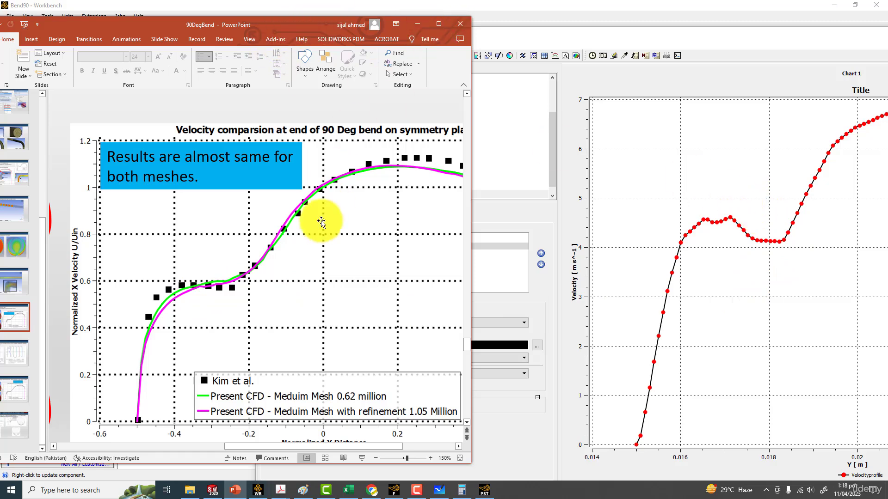
{"action": "scroll", "coordinate": [316, 230], "scroll_direction": "down", "scroll_amount": 5}
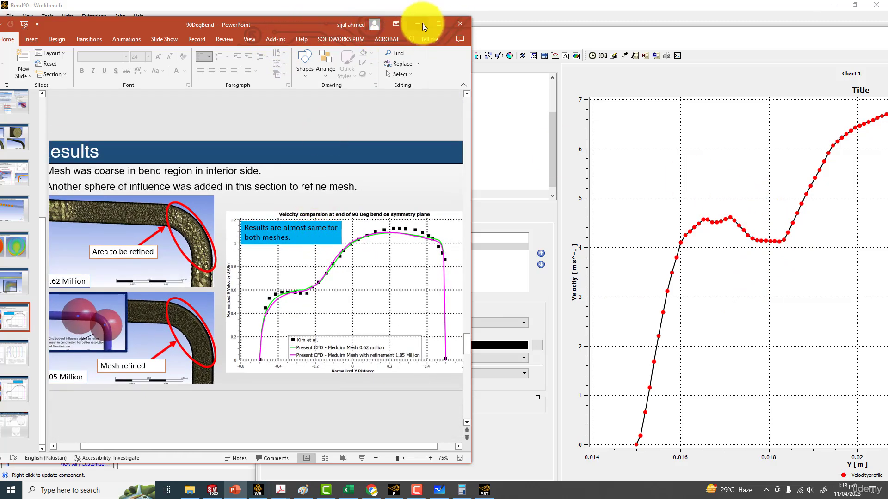
Maximize the presentation and review the Assignment 2, 90-degree workshop and Assignment 1 slides, using the slide show.
{"action": "left_click", "coordinate": [439, 24]}
{"action": "scroll", "coordinate": [373, 283], "scroll_direction": "down", "scroll_amount": 2}
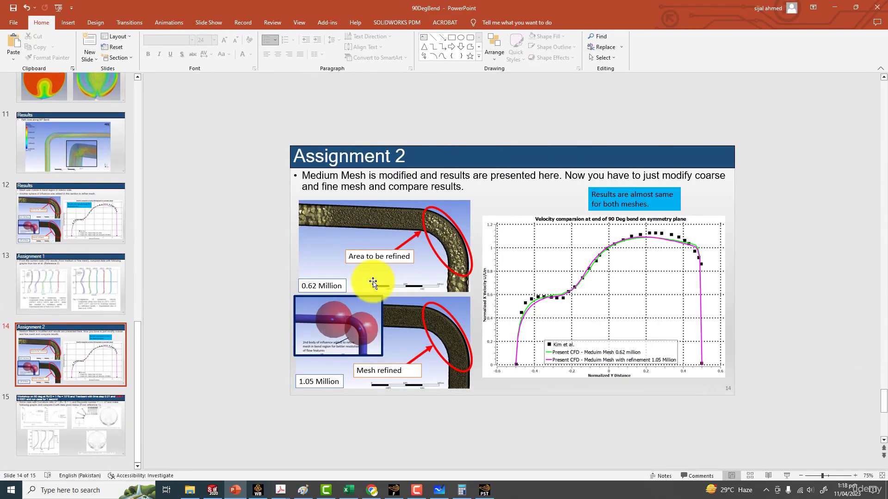
{"action": "scroll", "coordinate": [372, 283], "scroll_direction": "down", "scroll_amount": 1}
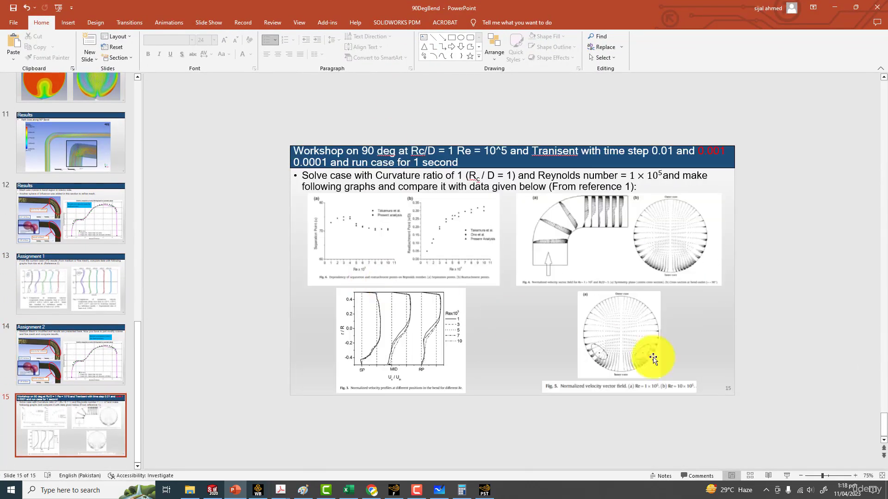
{"action": "left_click", "coordinate": [787, 475]}
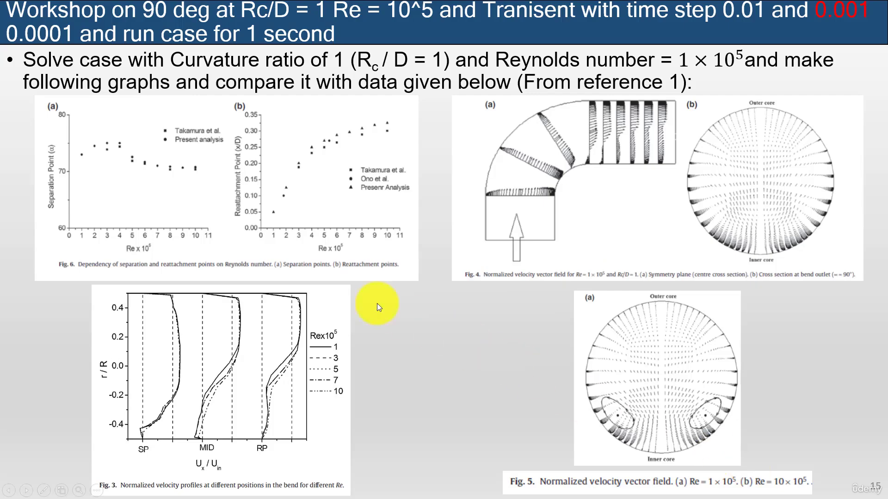
{"action": "scroll", "coordinate": [363, 296], "scroll_direction": "up", "scroll_amount": 1}
{"action": "scroll", "coordinate": [360, 293], "scroll_direction": "up", "scroll_amount": 1}
{"action": "scroll", "coordinate": [359, 292], "scroll_direction": "down", "scroll_amount": 1}
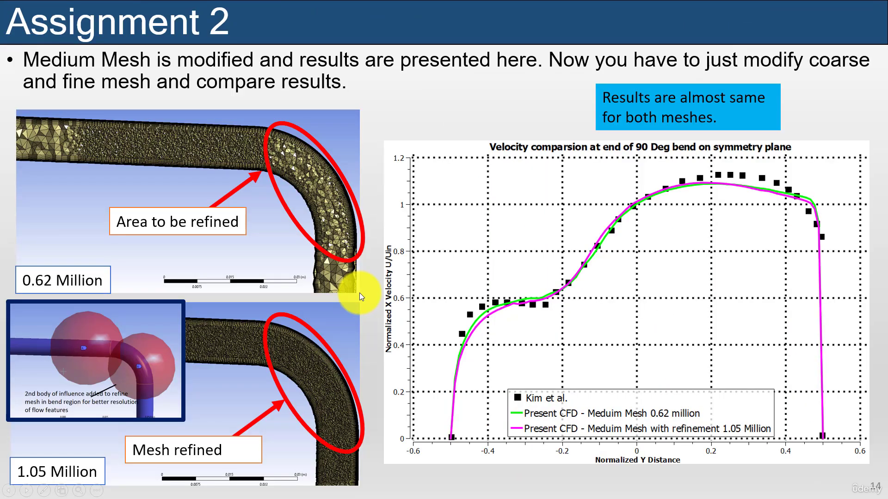
{"action": "scroll", "coordinate": [359, 293], "scroll_direction": "up", "scroll_amount": 3}
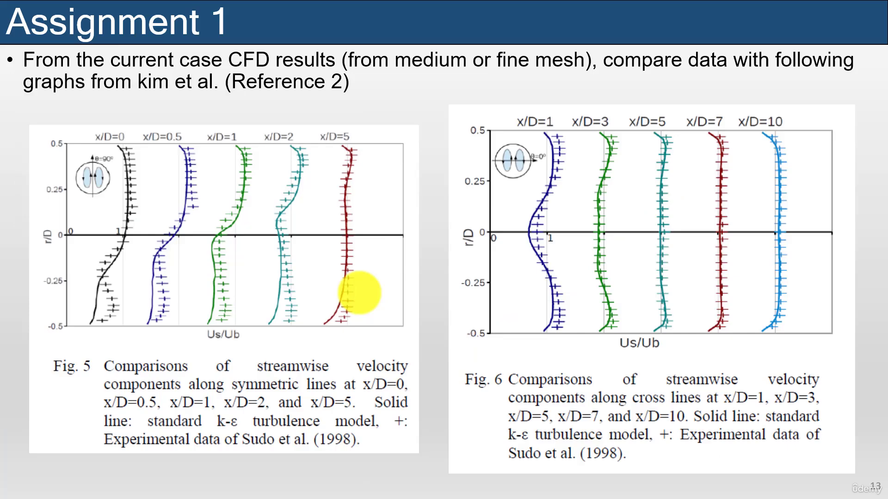
Go back in the slide show to the Results slide with the normalized X velocity contours.
{"action": "scroll", "coordinate": [360, 293], "scroll_direction": "up", "scroll_amount": 3}
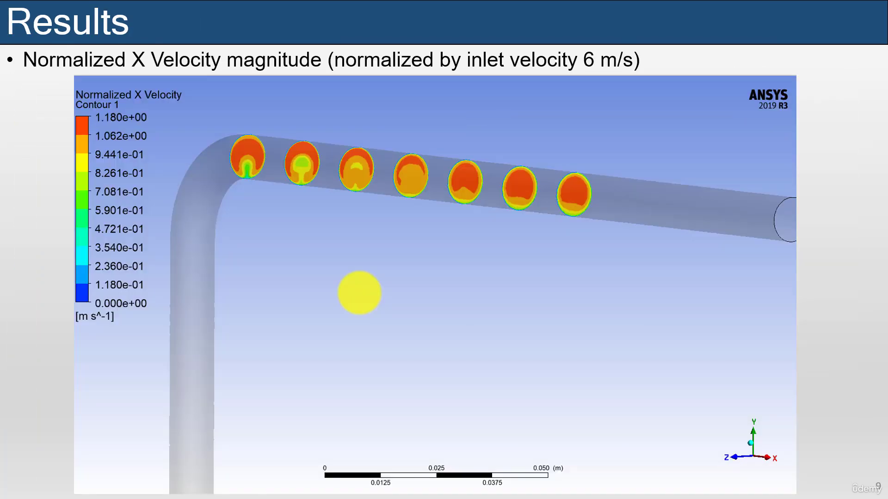
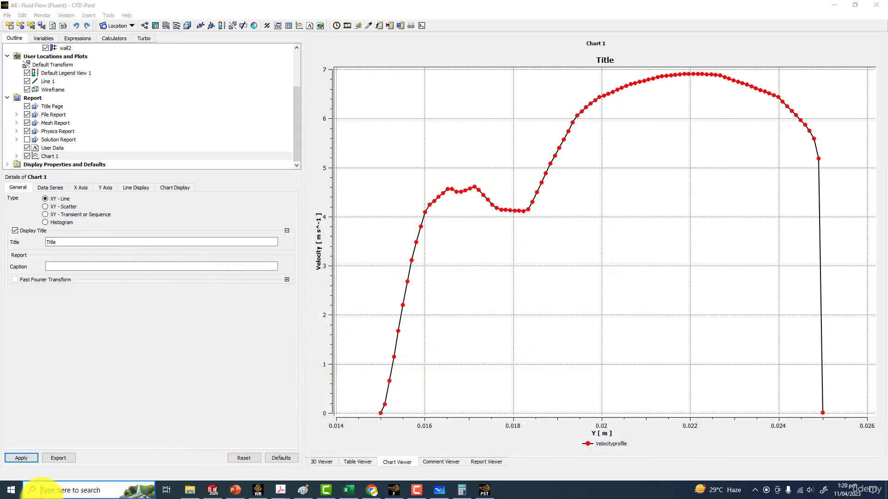
Launch Excel.
{"action": "left_click", "coordinate": [45, 490]}
{"action": "type", "text": "ex"}
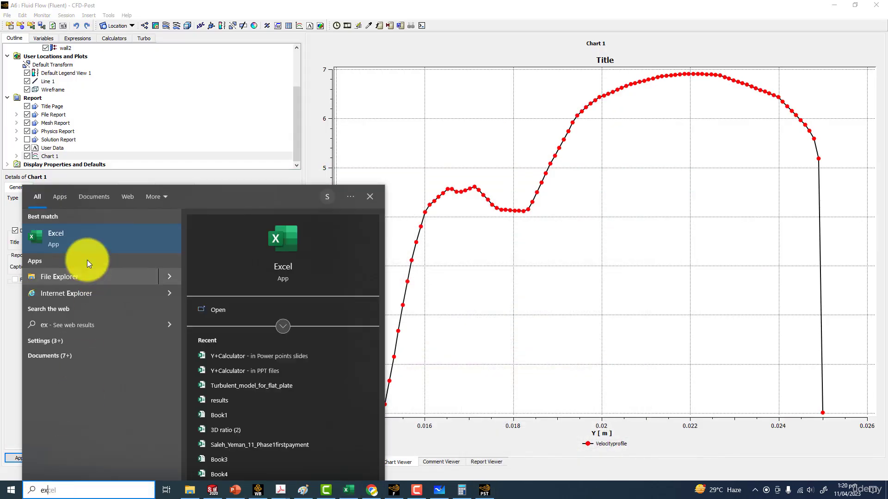
{"action": "left_click", "coordinate": [85, 235]}
Switch to File Explorer and open Velocityprofile90deg from 90 deg bend, Bend90_files, user_files on the HDD_lagest (E:) drive.
{"action": "left_click", "coordinate": [195, 492]}
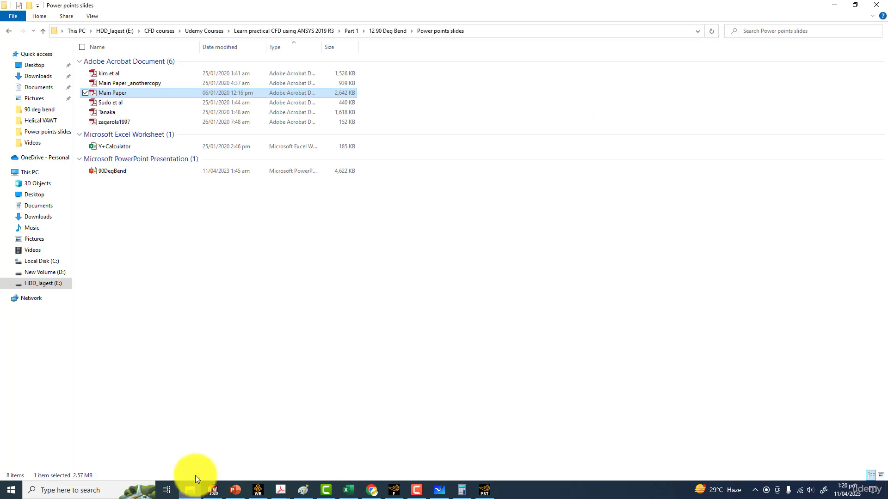
{"action": "left_click", "coordinate": [354, 32]}
{"action": "double_click", "coordinate": [115, 159]}
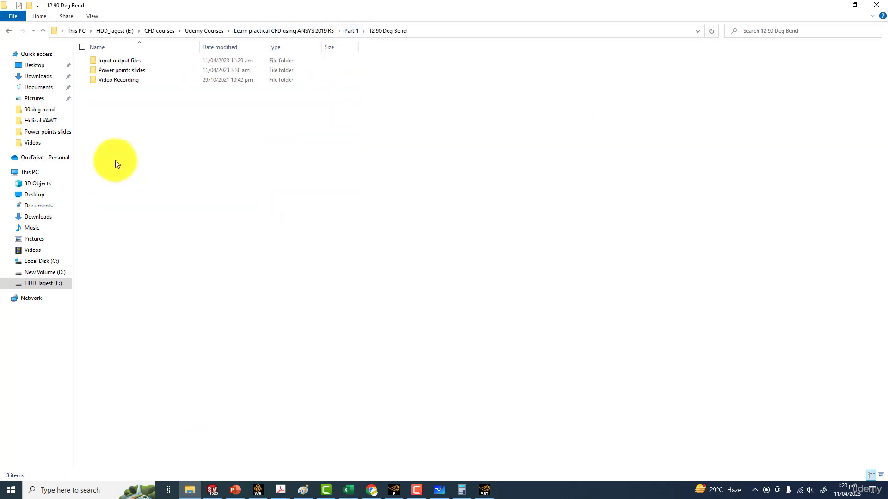
{"action": "left_click", "coordinate": [42, 284]}
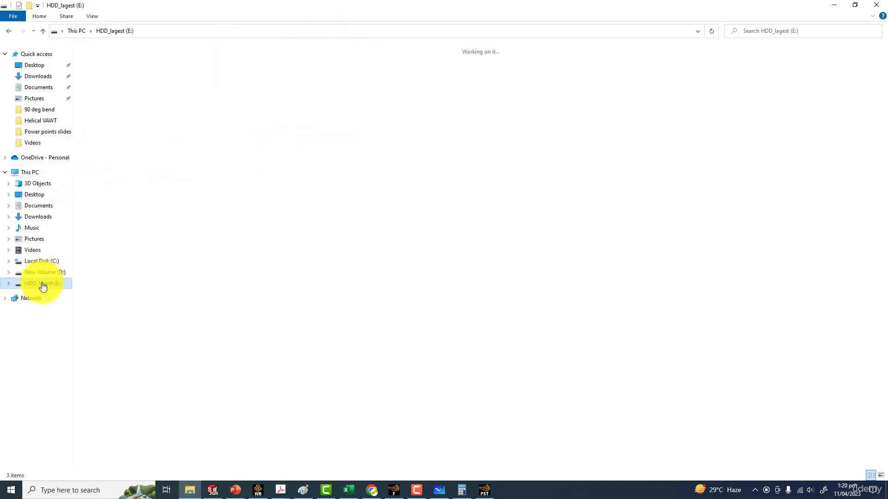
{"action": "scroll", "coordinate": [119, 324], "scroll_direction": "down", "scroll_amount": 6}
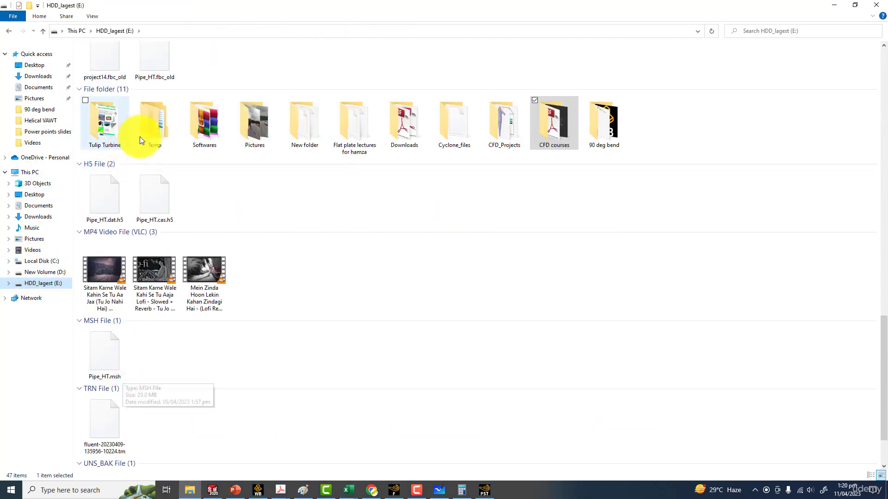
{"action": "double_click", "coordinate": [612, 123]}
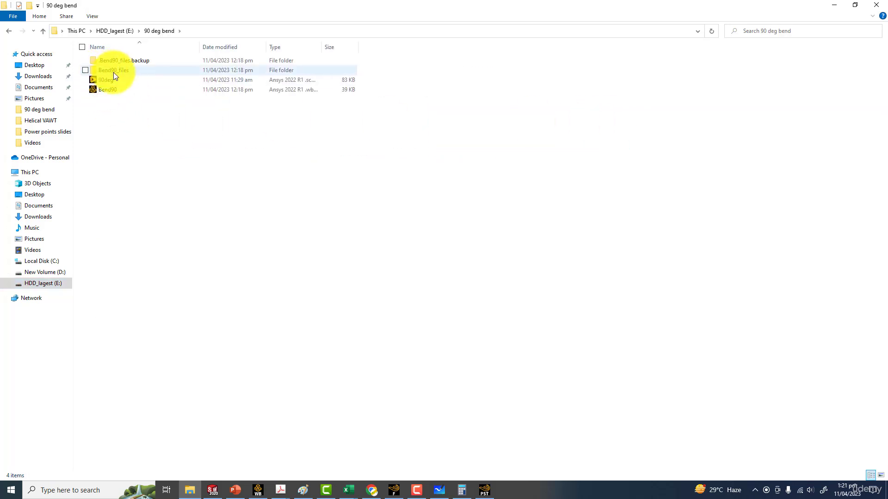
{"action": "double_click", "coordinate": [120, 70]}
{"action": "double_click", "coordinate": [110, 99]}
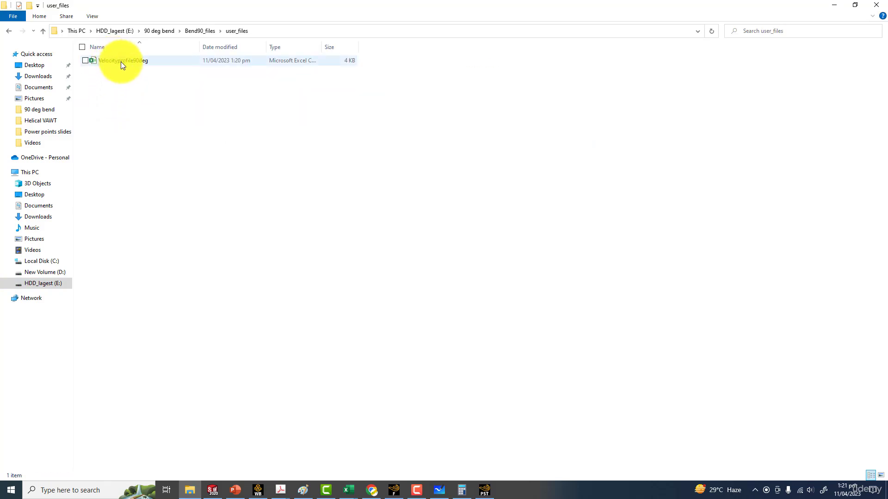
{"action": "double_click", "coordinate": [118, 60]}
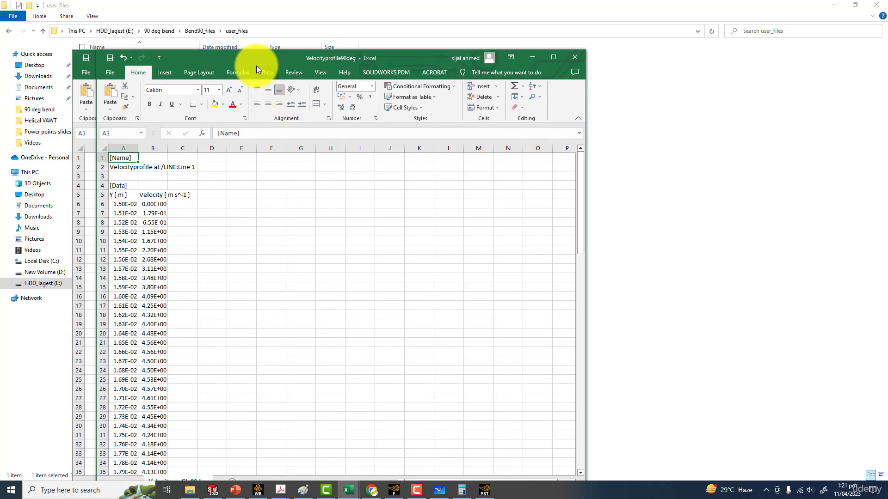
Move the Velocityprofile90deg workbook window aside and close the blank Book1 workbook.
{"action": "left_click_drag", "start_coordinate": [257, 60], "coordinate": [331, 60]}
{"action": "left_click", "coordinate": [150, 62]}
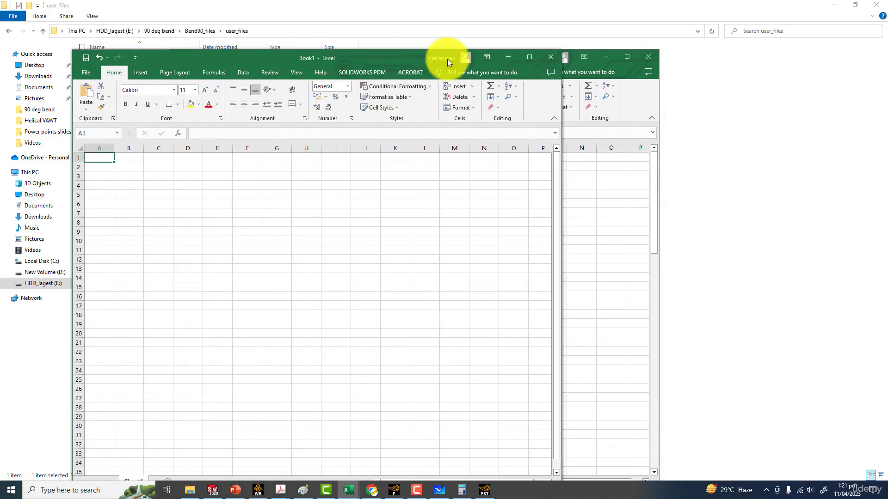
{"action": "left_click", "coordinate": [550, 57]}
Insert a scatter chart with smooth lines and markers from data range A6:B105, and maximize the workbook window.
{"action": "left_click_drag", "start_coordinate": [191, 203], "coordinate": [218, 451]}
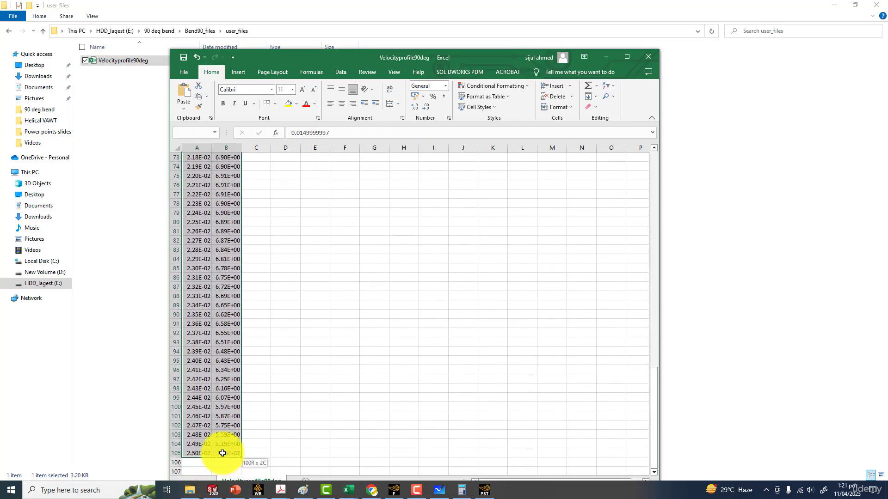
{"action": "left_click", "coordinate": [238, 72]}
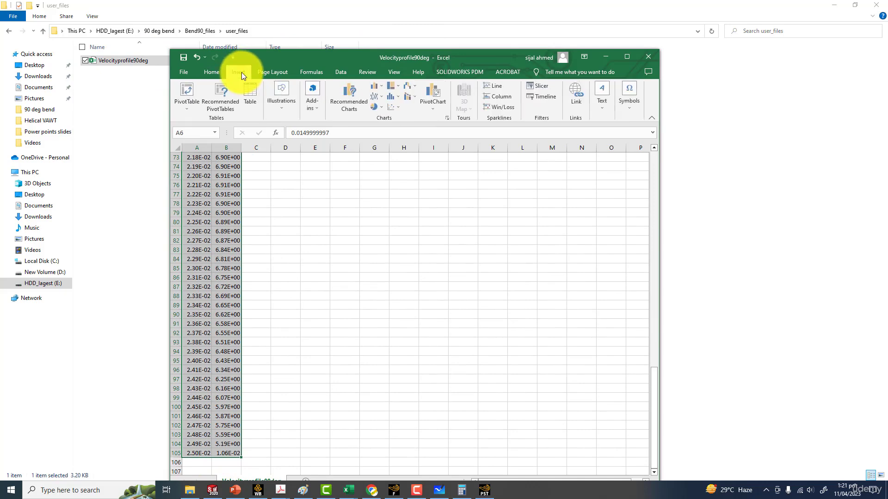
{"action": "left_click", "coordinate": [400, 107]}
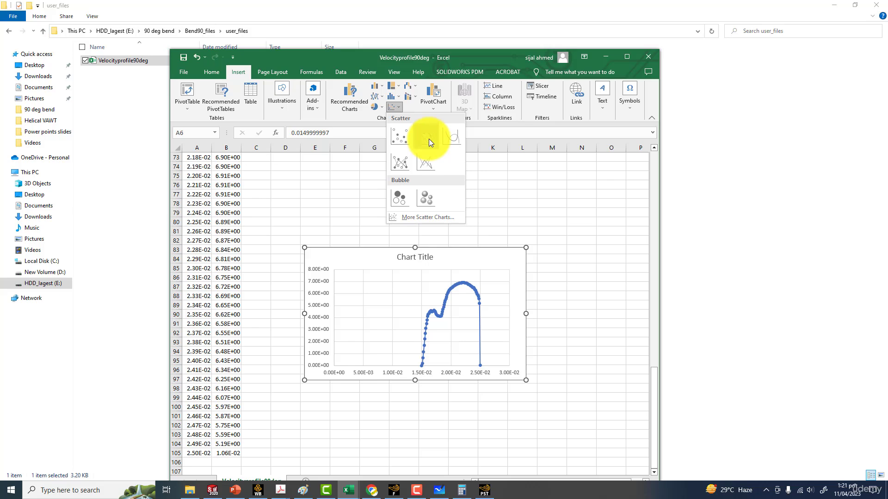
{"action": "left_click", "coordinate": [429, 139]}
{"action": "left_click", "coordinate": [627, 57]}
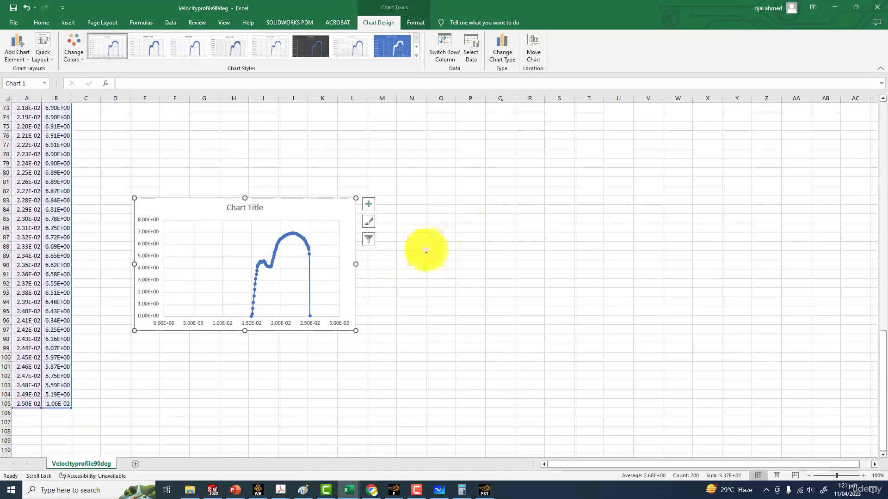
Widen the scatter chart, open its horizontal axis formatting options, and return to the first rows of the sheet.
{"action": "left_click_drag", "start_coordinate": [355, 265], "coordinate": [636, 264]}
{"action": "double_click", "coordinate": [392, 323]}
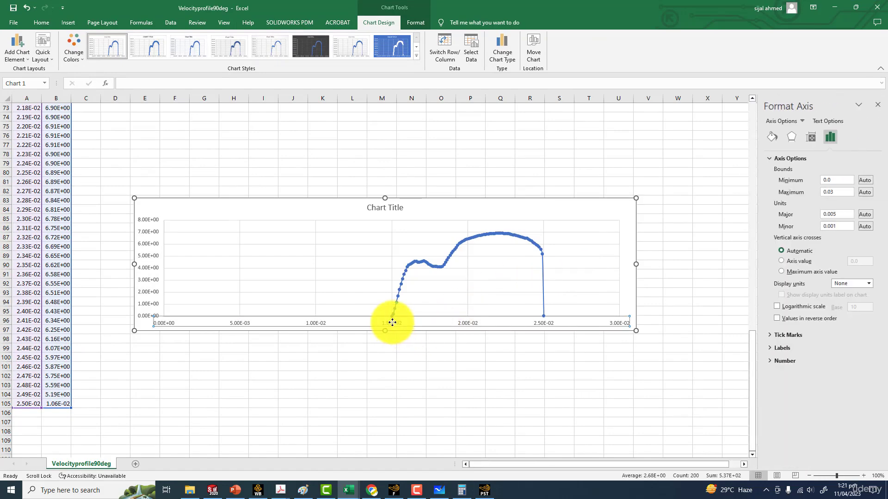
{"action": "scroll", "coordinate": [114, 187], "scroll_direction": "up", "scroll_amount": 7}
{"action": "scroll", "coordinate": [114, 187], "scroll_direction": "up", "scroll_amount": 17}
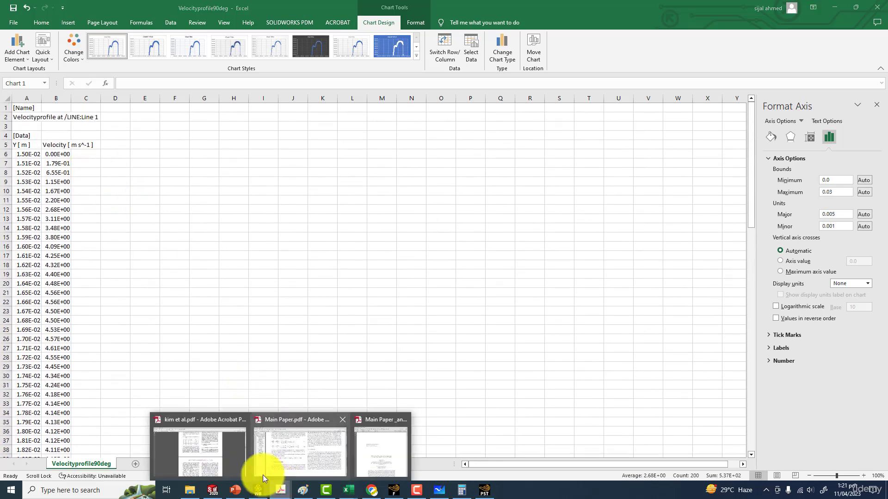
Switch to the 90DegBend presentation in PowerPoint and examine the normalized velocity comparison chart on slide 8 up close.
{"action": "left_click", "coordinate": [235, 490]}
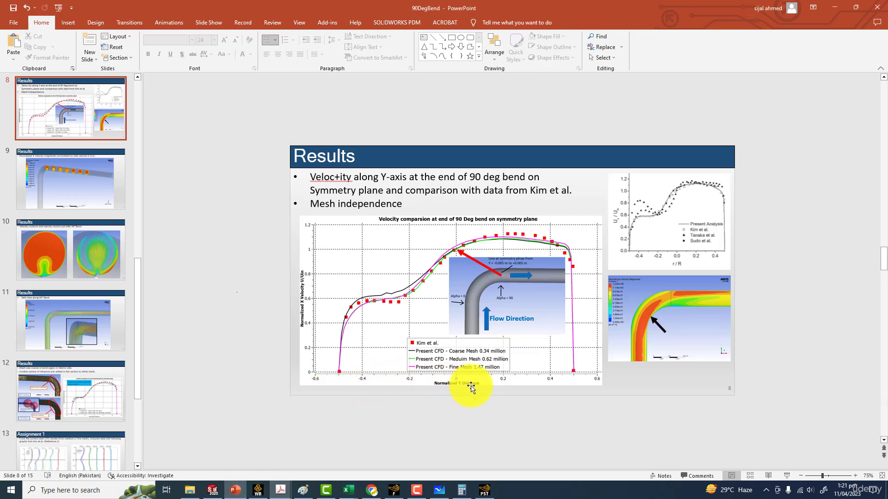
{"action": "scroll", "coordinate": [492, 404], "scroll_direction": "up", "scroll_amount": 5, "text": "ctrl"}
{"action": "scroll", "coordinate": [492, 405], "scroll_direction": "down", "scroll_amount": 5}
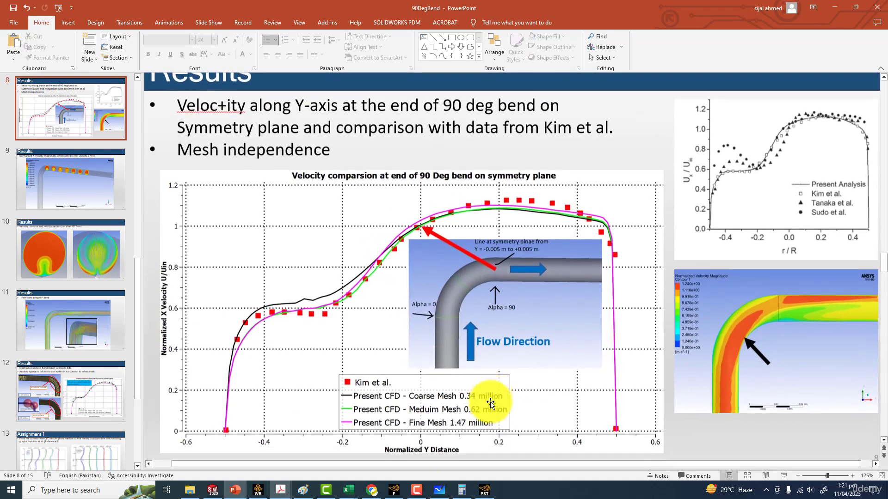
{"action": "scroll", "coordinate": [489, 403], "scroll_direction": "up", "scroll_amount": 5}
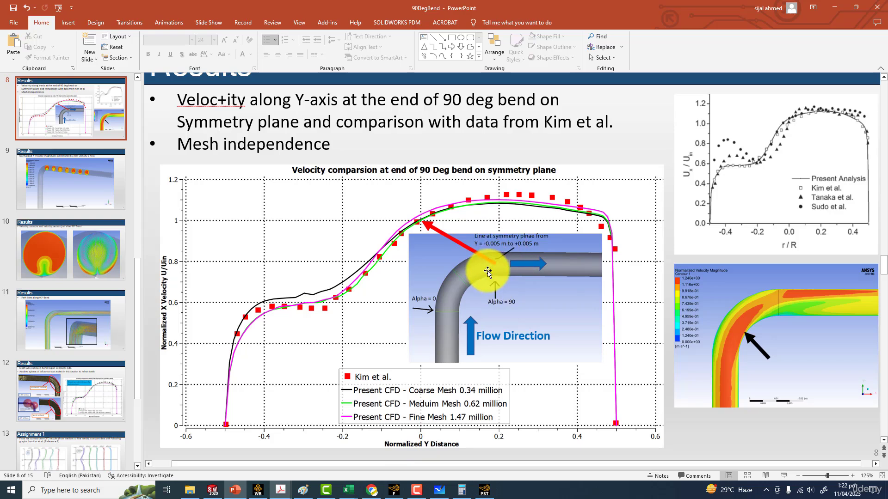
Switch to Microsoft Whiteboard with the normalization calculations and place the restored Velocityprofile90deg Excel window beside it.
{"action": "key", "text": "alt+Tab"}
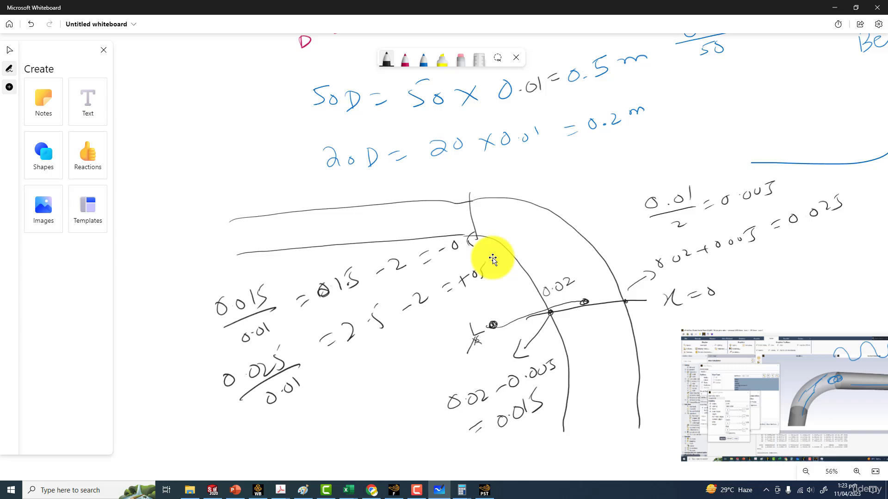
{"action": "mouse_move", "coordinate": [349, 487]}
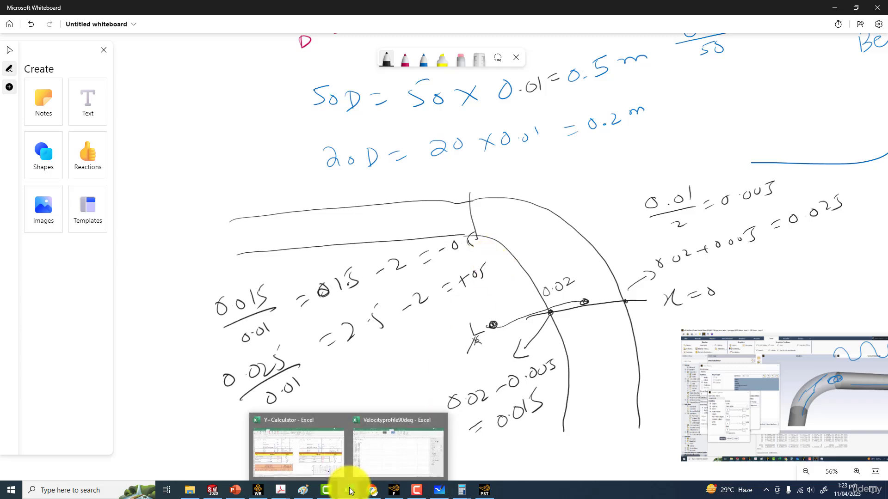
{"action": "left_click", "coordinate": [318, 465]}
{"action": "double_click", "coordinate": [633, 6]}
{"action": "left_click_drag", "start_coordinate": [391, 56], "coordinate": [671, 64]}
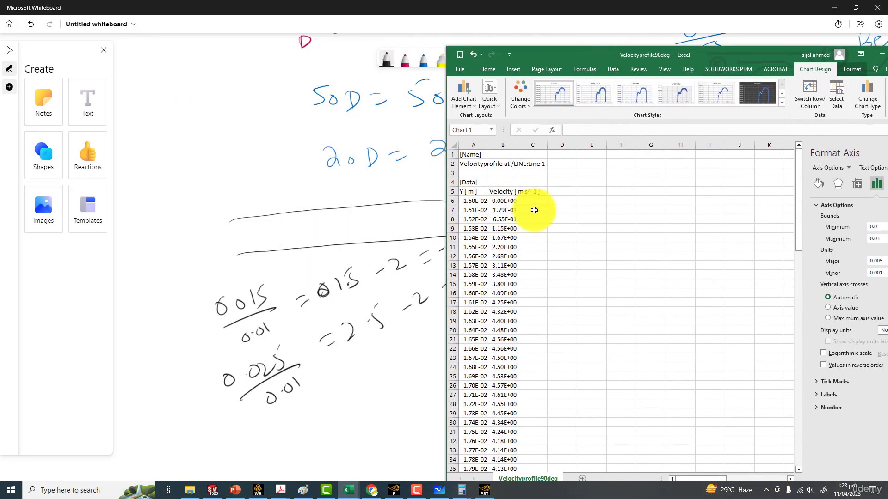
Enter =A6/0.01 in cell D6 and fill the formula down the column alongside the data.
{"action": "left_click", "coordinate": [561, 202]}
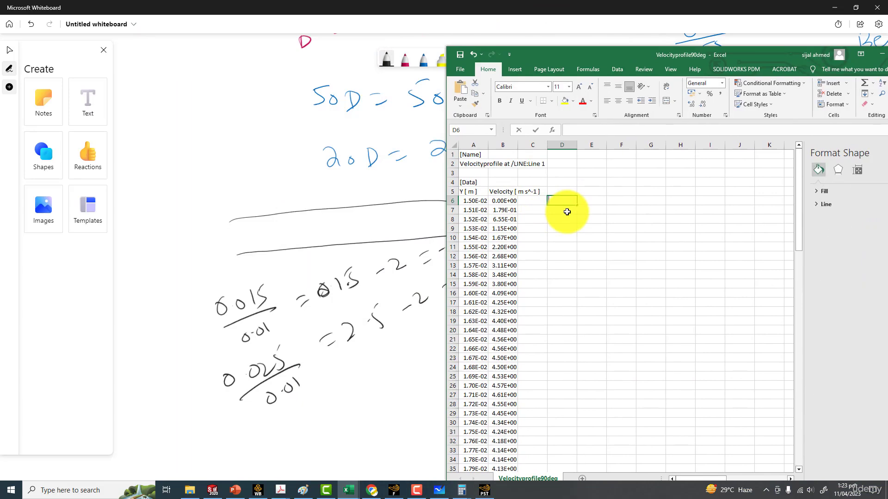
{"action": "type", "text": "="}
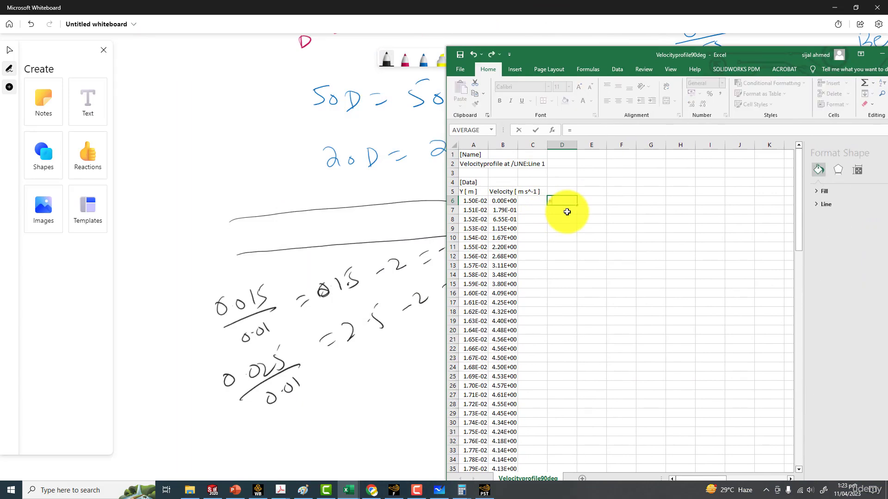
{"action": "left_click", "coordinate": [481, 201]}
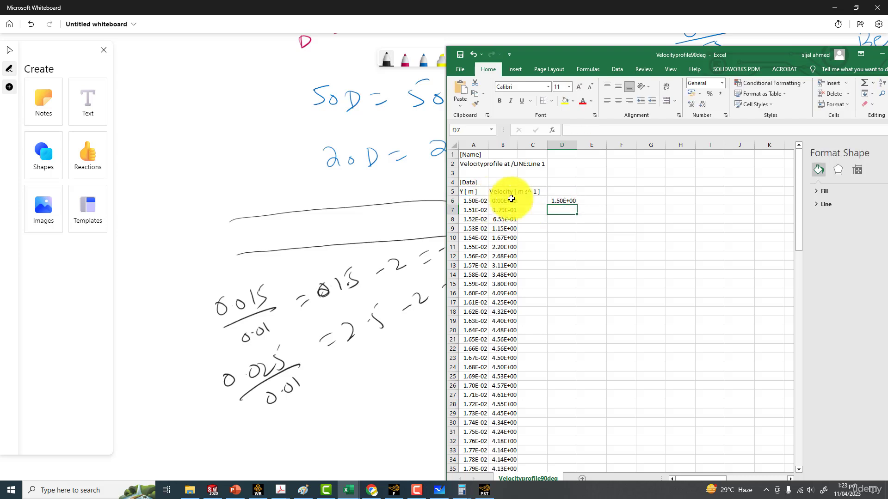
{"action": "mouse_move", "coordinate": [576, 206]}
{"action": "left_mouse_down"}
{"action": "mouse_move", "coordinate": [553, 495]}
{"action": "mouse_move", "coordinate": [557, 347]}
{"action": "left_mouse_up"}
{"action": "scroll", "coordinate": [574, 326], "scroll_direction": "up", "scroll_amount": 8}
{"action": "scroll", "coordinate": [574, 326], "scroll_direction": "up", "scroll_amount": 18}
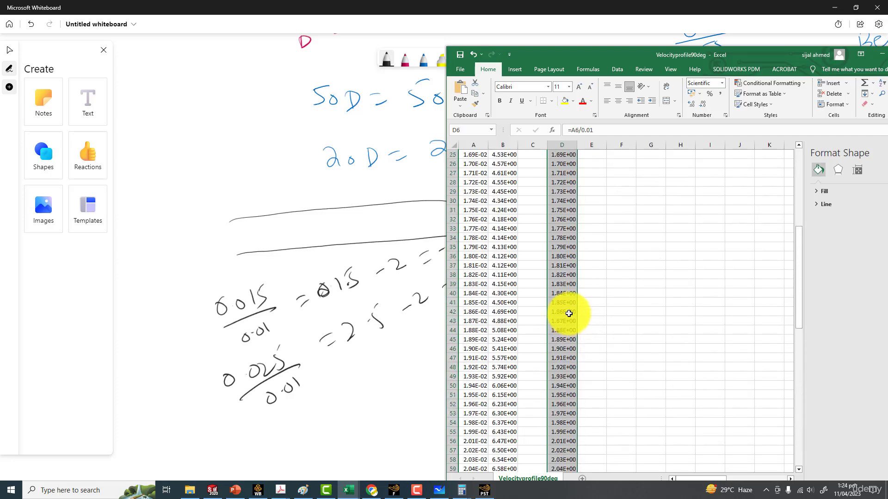
Format the filled cells in column D as Number with 2 decimal places.
{"action": "right_click", "coordinate": [564, 202]}
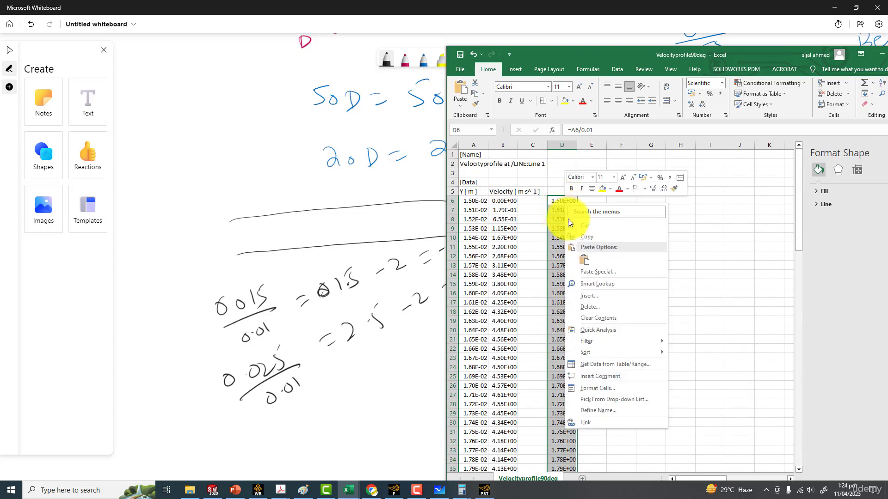
{"action": "left_click", "coordinate": [596, 388]}
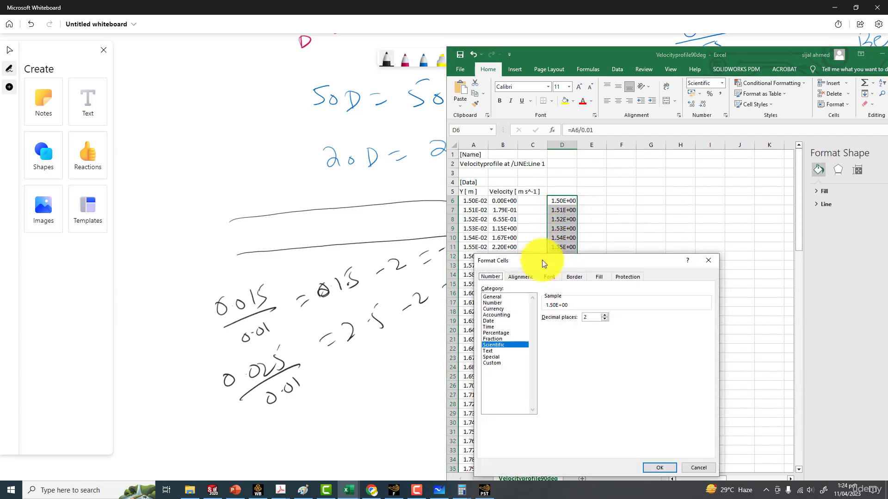
{"action": "left_click", "coordinate": [492, 297]}
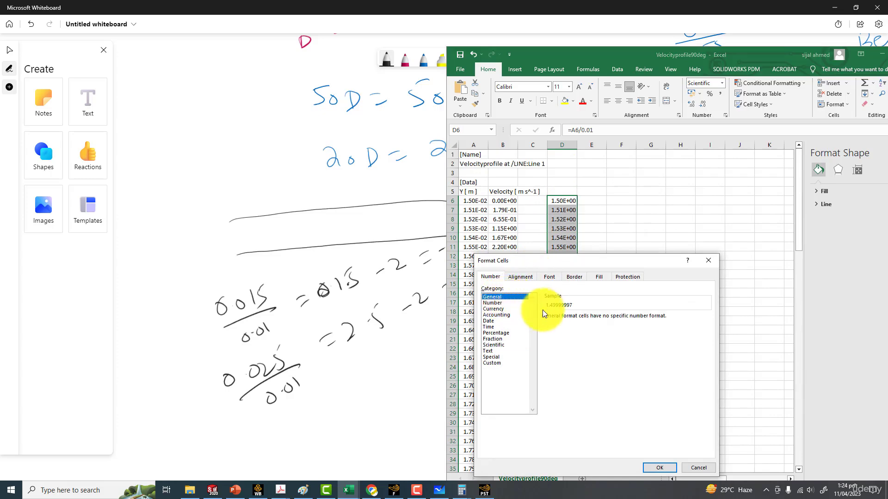
{"action": "left_click", "coordinate": [495, 303]}
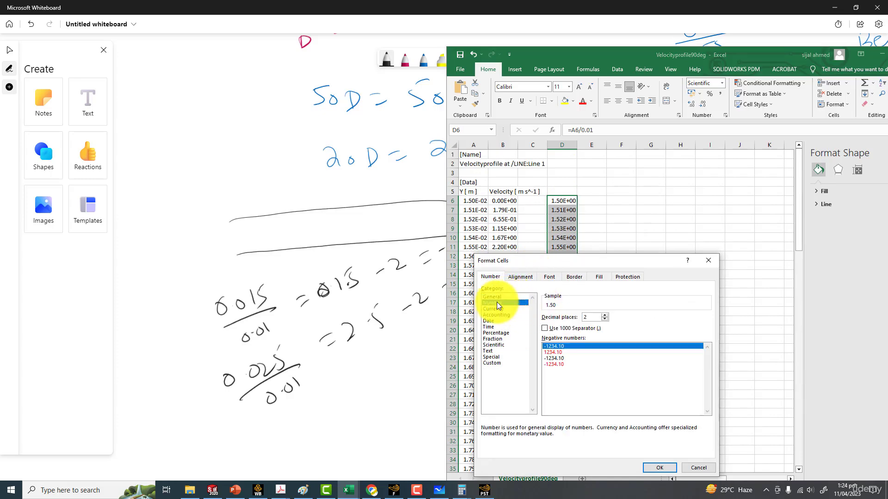
{"action": "left_click", "coordinate": [662, 469]}
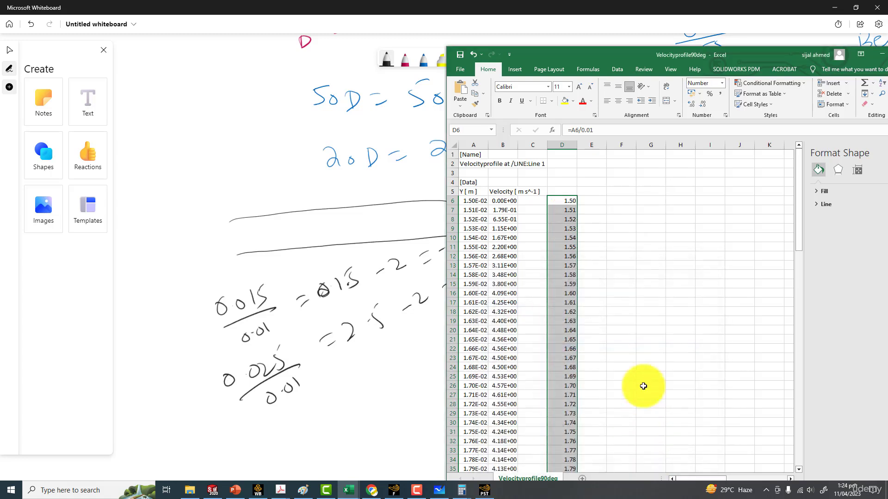
Enter the formula =D6-2 in cell E6.
{"action": "left_click", "coordinate": [591, 201]}
{"action": "type", "text": "="}
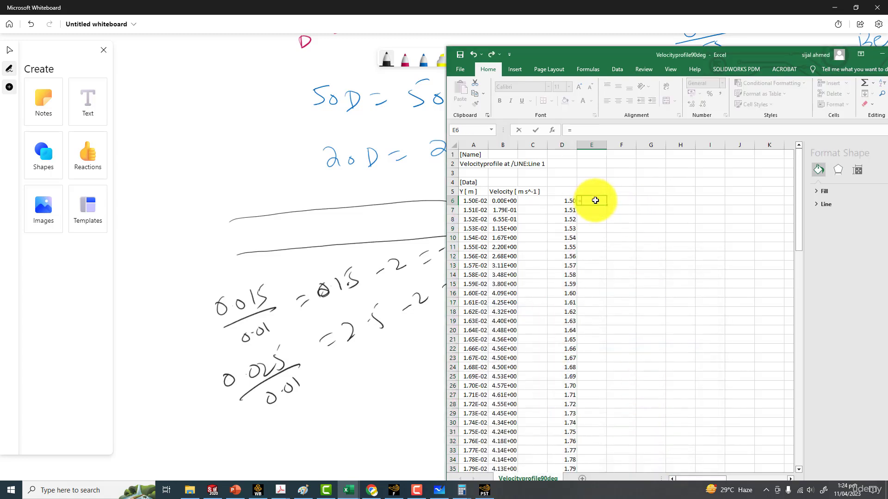
{"action": "left_click", "coordinate": [574, 198]}
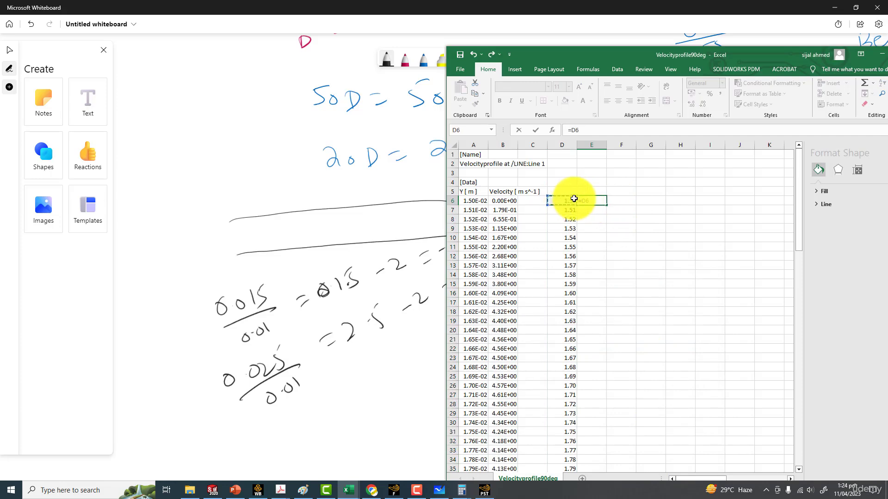
{"action": "type", "text": "-2"}
{"action": "key", "text": "Return"}
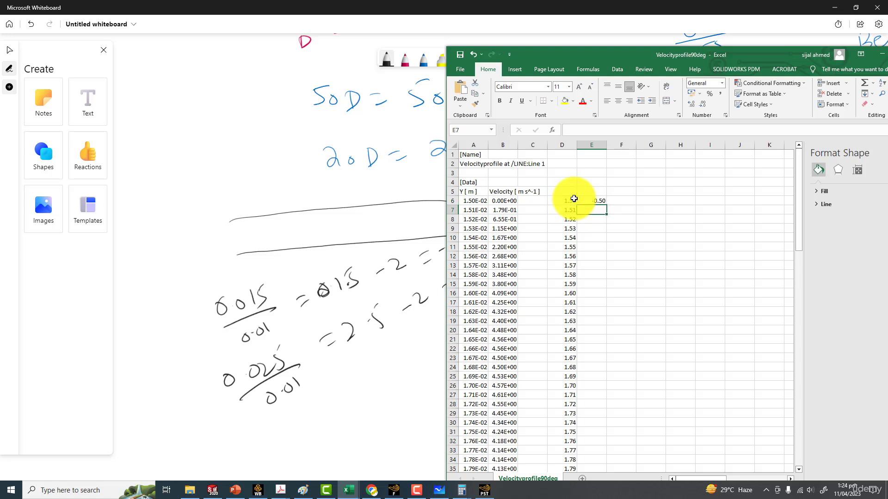
Fill the formula in E6 down column E to the last data row, row 105.
{"action": "left_click", "coordinate": [603, 203]}
{"action": "left_click_drag", "start_coordinate": [606, 207], "coordinate": [604, 447]}
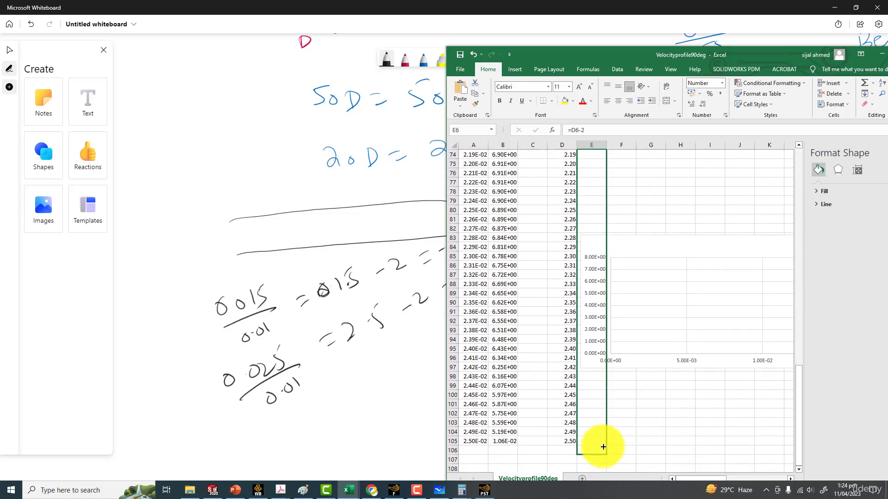
{"action": "key", "text": "ctrl+d"}
{"action": "scroll", "coordinate": [645, 335], "scroll_direction": "up", "scroll_amount": 20}
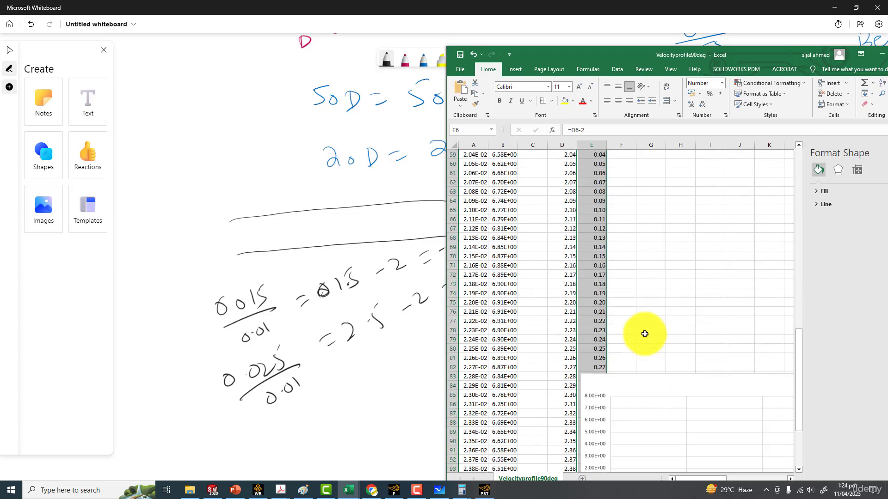
{"action": "scroll", "coordinate": [646, 326], "scroll_direction": "up", "scroll_amount": 2}
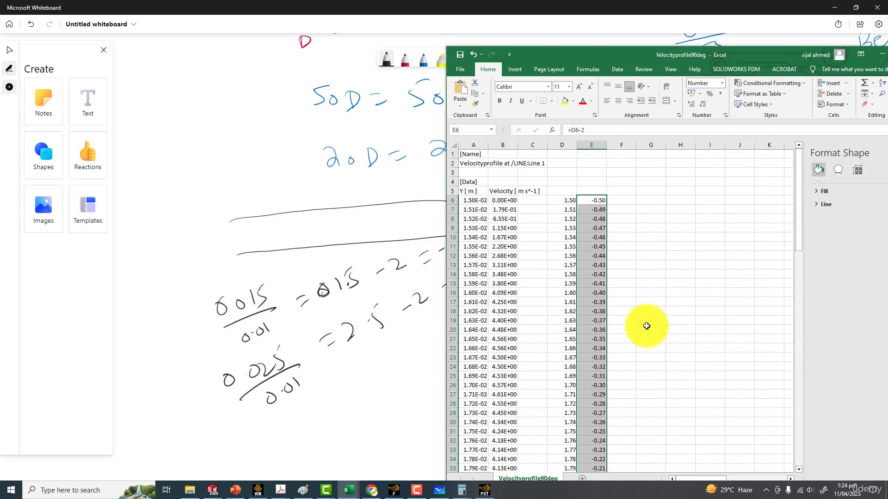
Enter the column headers x in cell E5 and y in cell F5.
{"action": "left_click", "coordinate": [592, 191]}
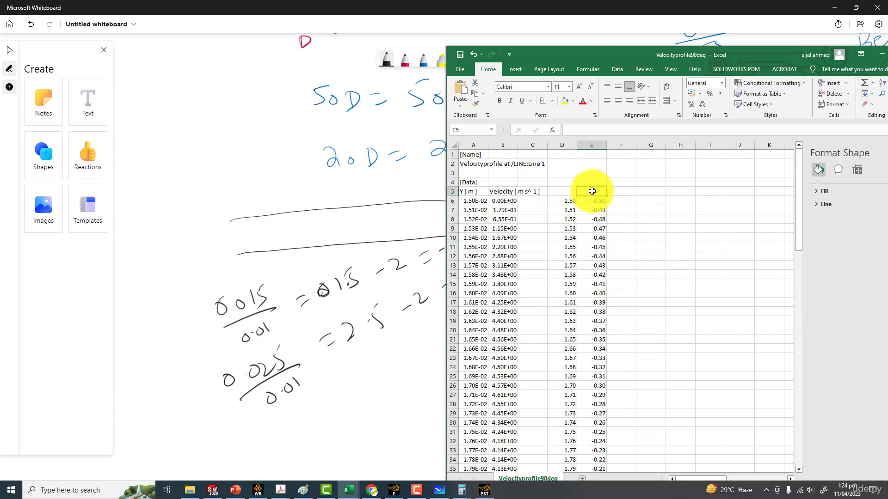
{"action": "type", "text": "x"}
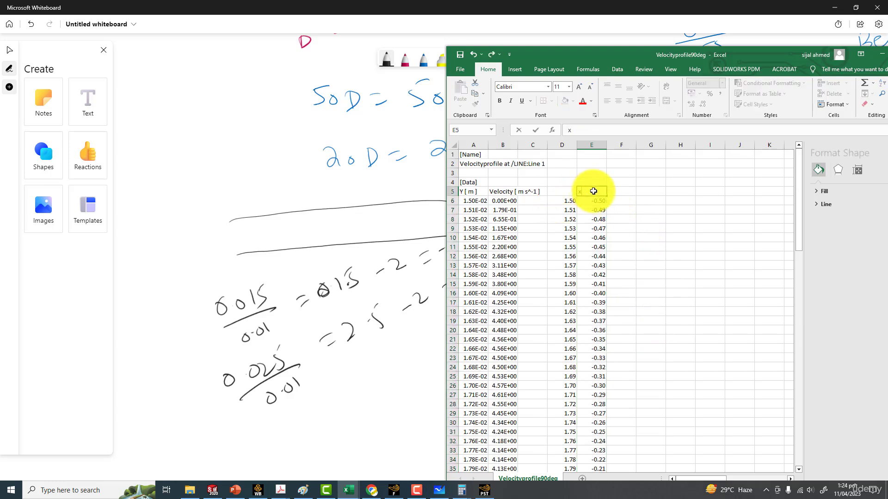
{"action": "left_click", "coordinate": [624, 193]}
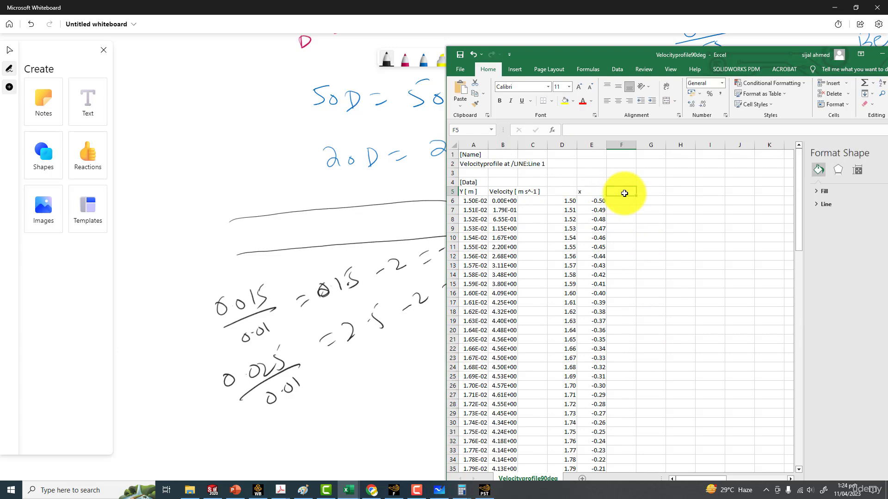
{"action": "type", "text": "y"}
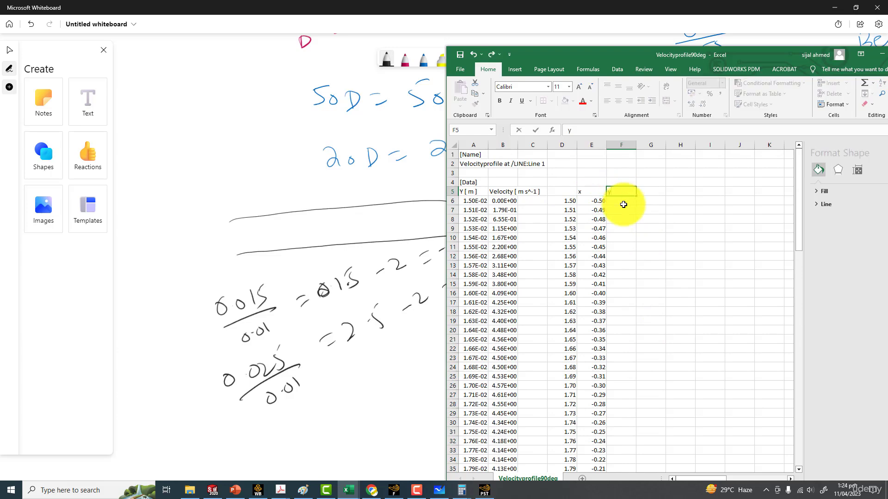
{"action": "left_click", "coordinate": [625, 204]}
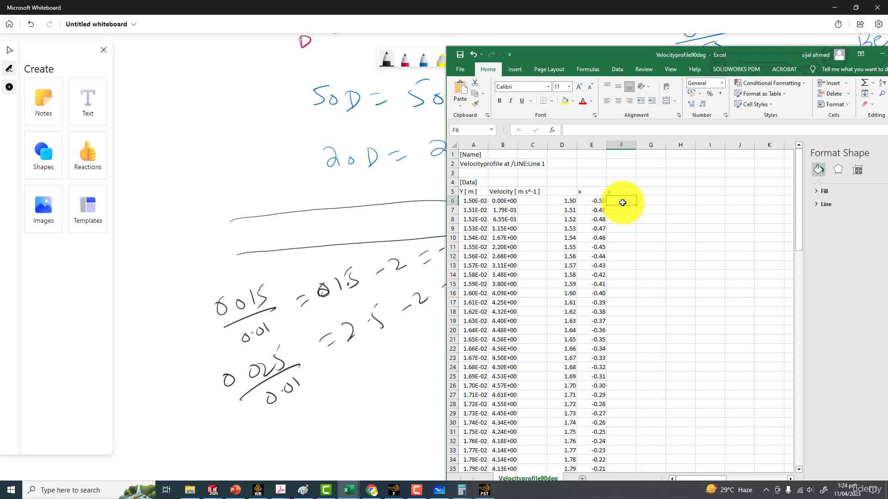
Enter =B6/6 in cell F6, fill it down to row 105, and move the existing chart clear of the new columns.
{"action": "left_click", "coordinate": [505, 201]}
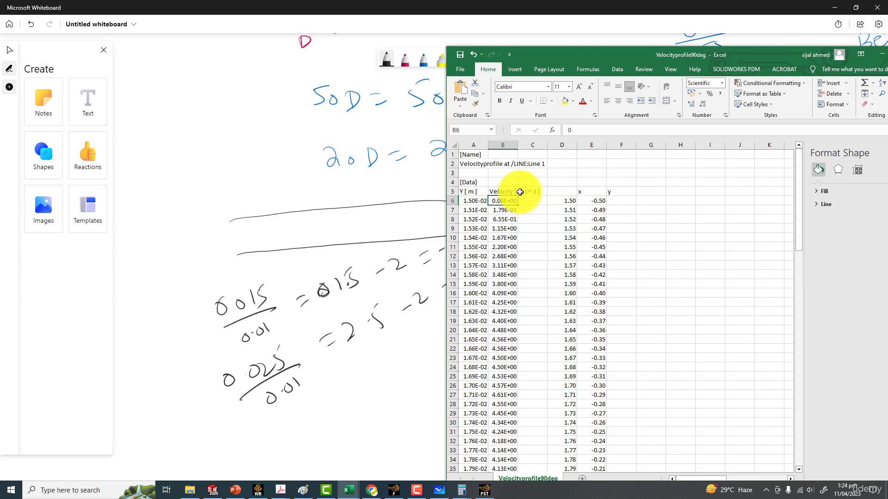
{"action": "left_click", "coordinate": [626, 202]}
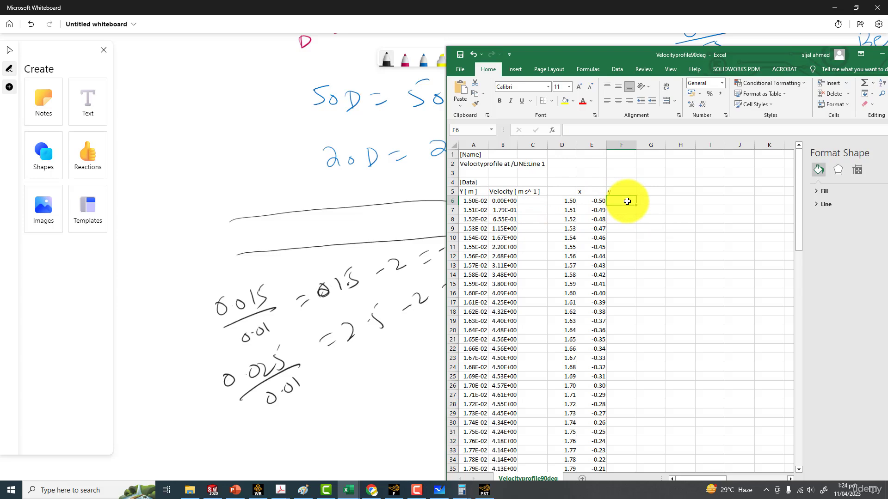
{"action": "type", "text": "="}
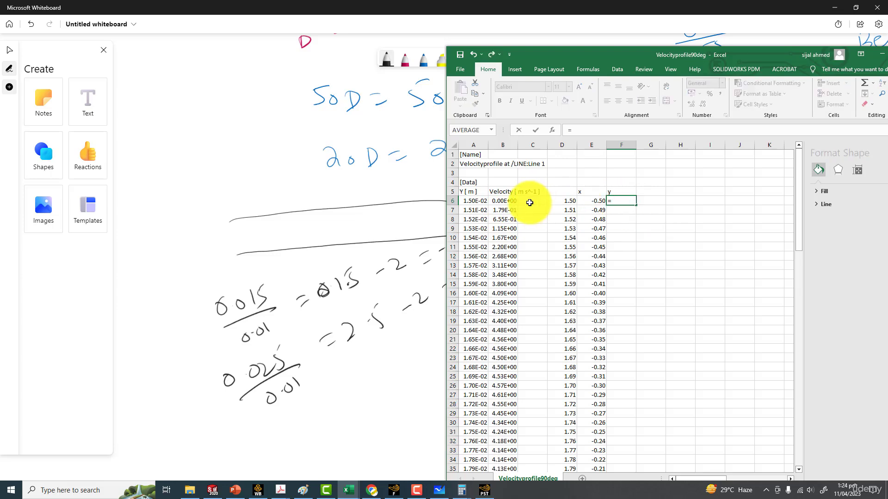
{"action": "left_click", "coordinate": [506, 200]}
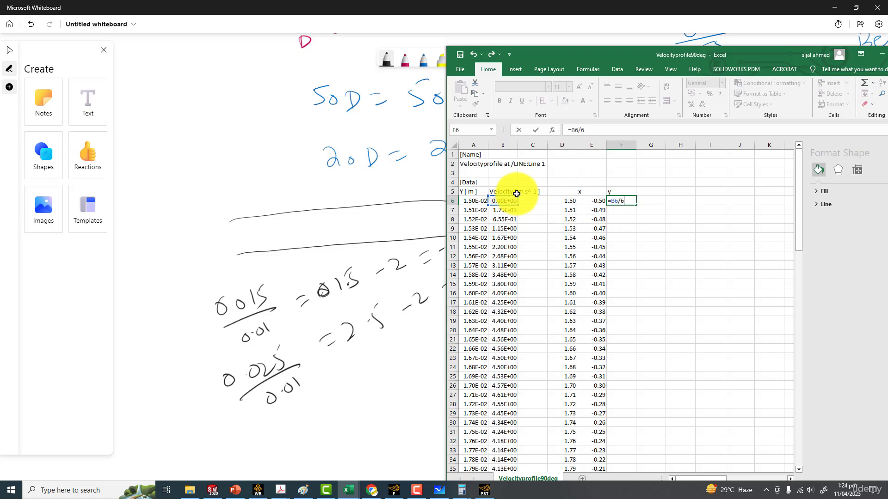
{"action": "key", "text": "ctrl+Return"}
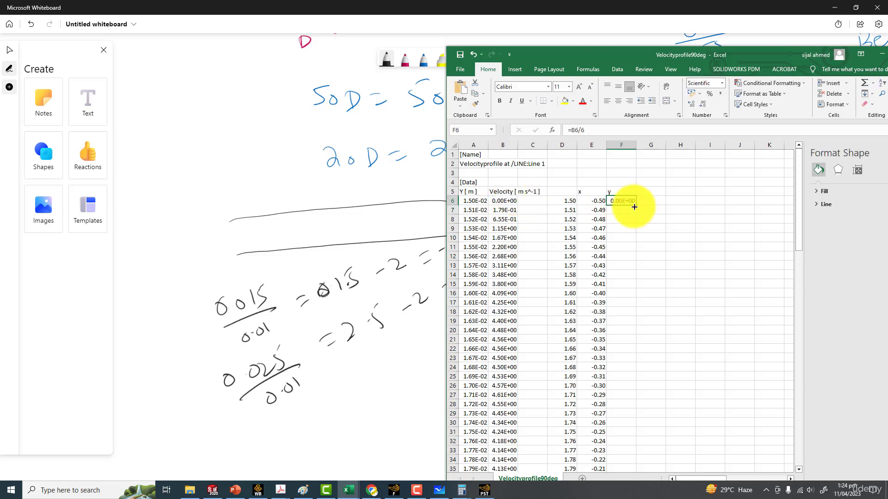
{"action": "left_click_drag", "start_coordinate": [637, 207], "coordinate": [621, 442]}
{"action": "left_click_drag", "start_coordinate": [615, 243], "coordinate": [731, 243]}
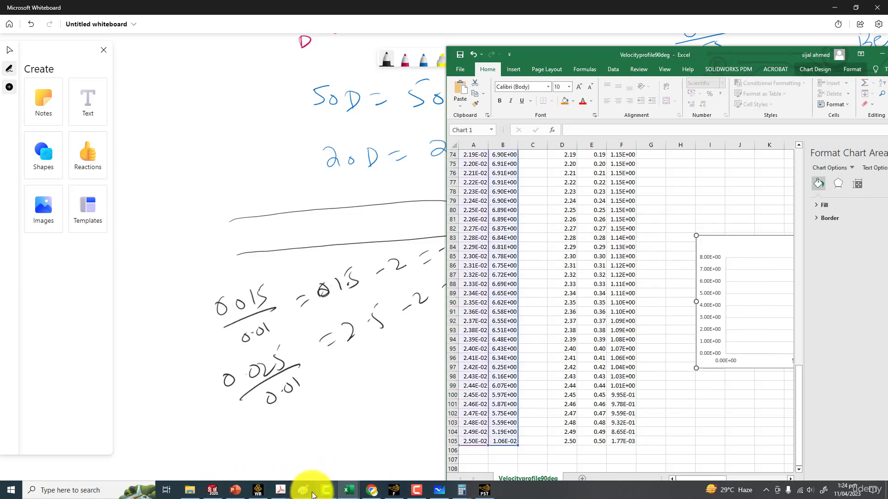
Switch to PowerPoint to examine the velocity comparison slide in 90DegBend, and return to the workbook.
{"action": "left_click", "coordinate": [239, 489]}
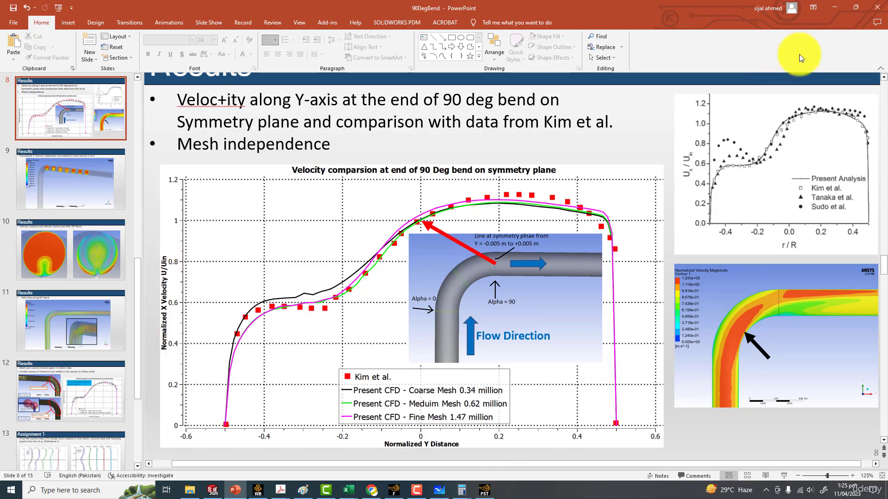
{"action": "left_click", "coordinate": [835, 7]}
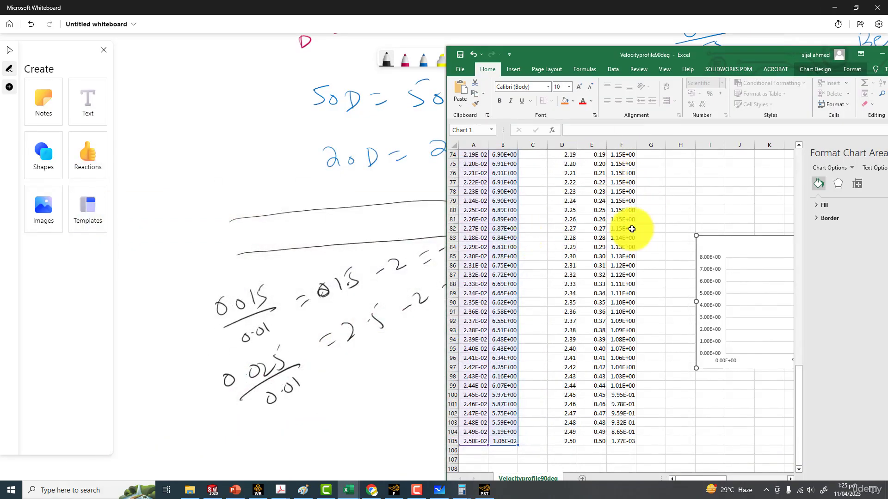
{"action": "scroll", "coordinate": [622, 210], "scroll_direction": "up", "scroll_amount": 20}
{"action": "left_click_drag", "start_coordinate": [594, 200], "coordinate": [628, 451]}
{"action": "right_click", "coordinate": [619, 394]}
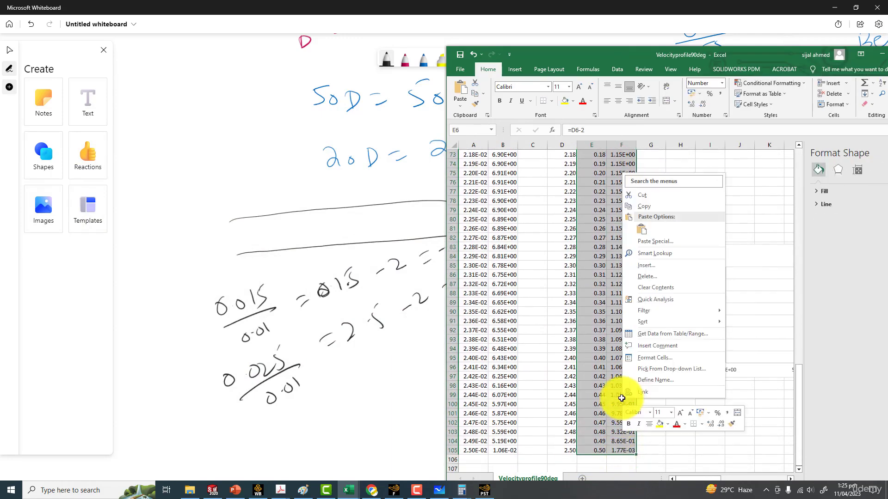
{"action": "left_click", "coordinate": [621, 357]}
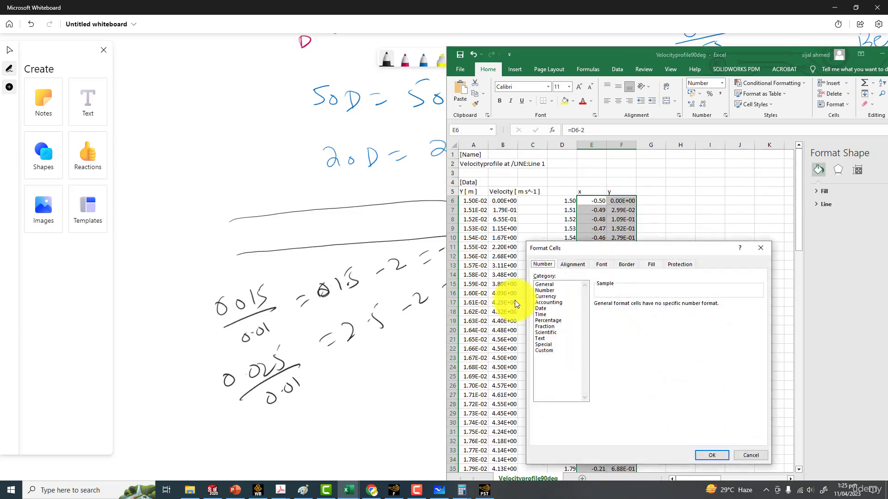
{"action": "left_click", "coordinate": [548, 290]}
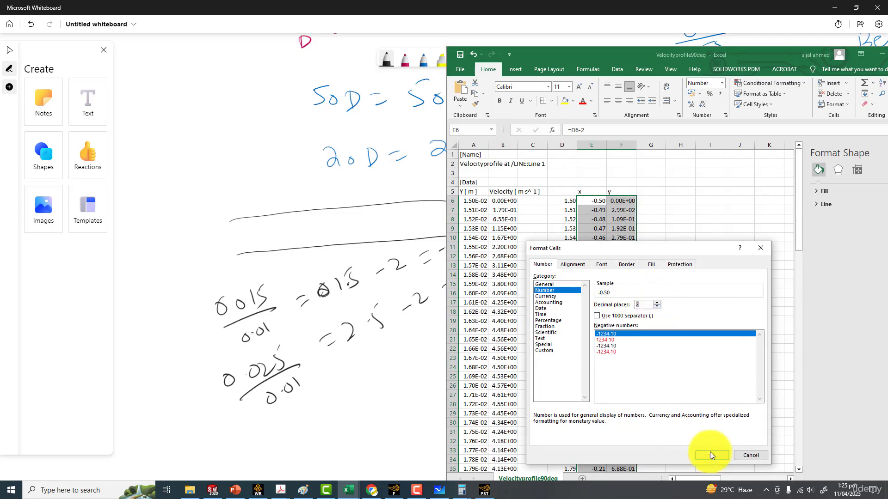
{"action": "left_click", "coordinate": [750, 455]}
{"action": "left_click", "coordinate": [740, 460]}
Format the y values in F6:F105 as Number with 4 decimal places.
{"action": "left_click_drag", "start_coordinate": [621, 201], "coordinate": [620, 471]}
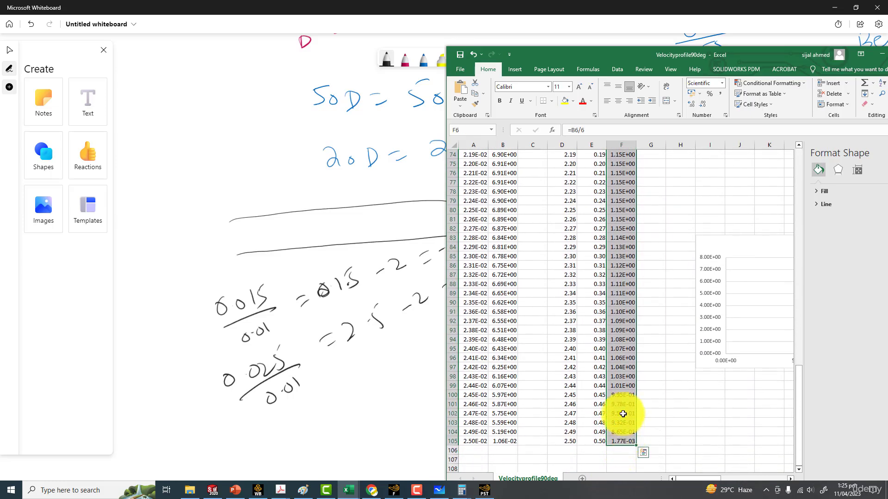
{"action": "right_click", "coordinate": [621, 404]}
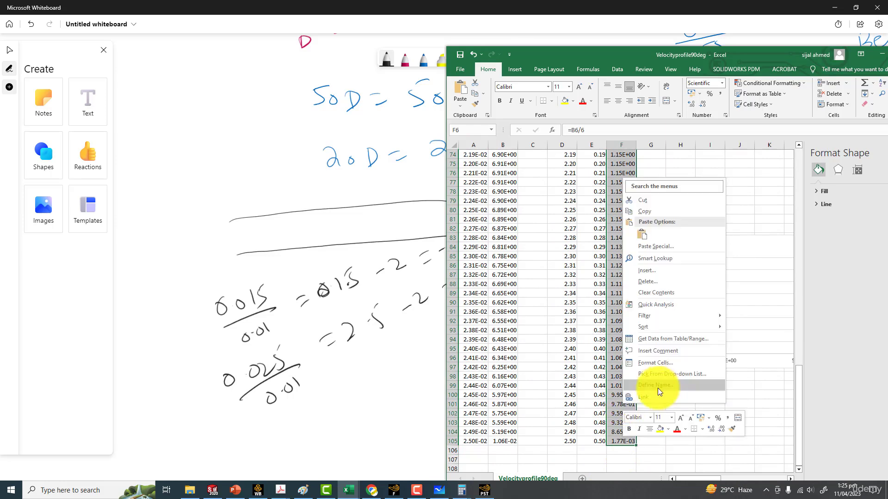
{"action": "left_click", "coordinate": [655, 362]}
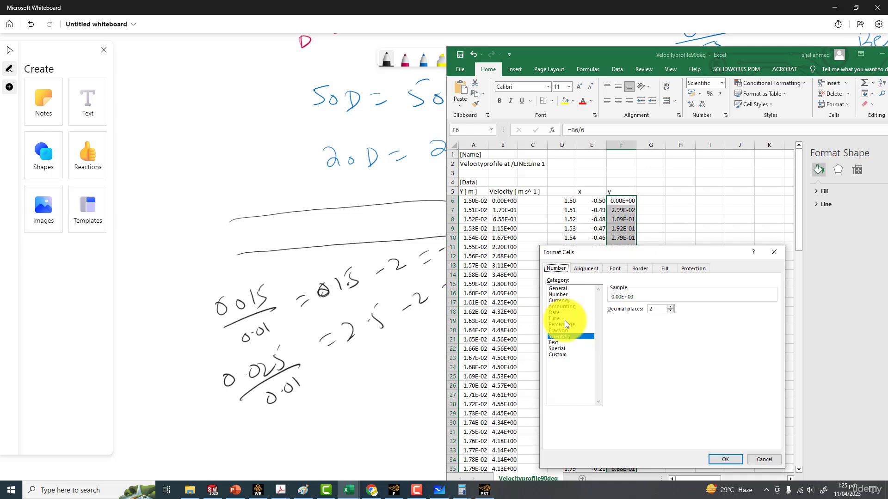
{"action": "left_click", "coordinate": [564, 295]}
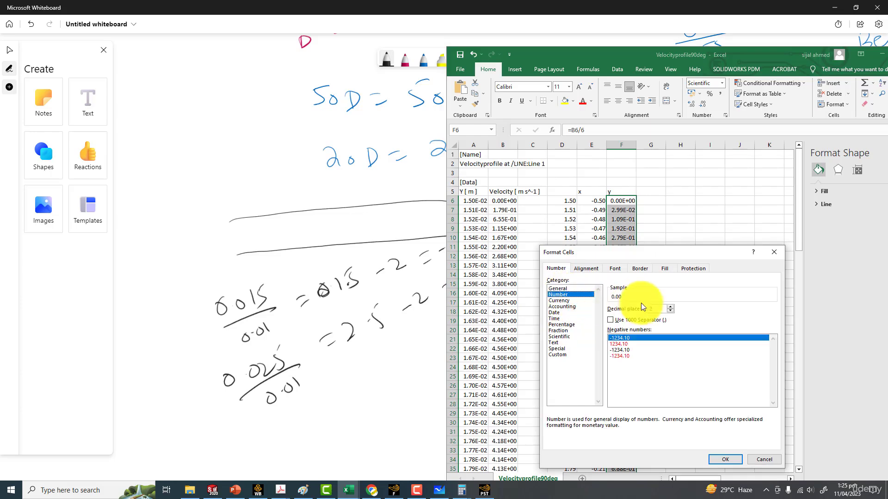
{"action": "left_click", "coordinate": [671, 308]}
{"action": "left_click", "coordinate": [722, 459]}
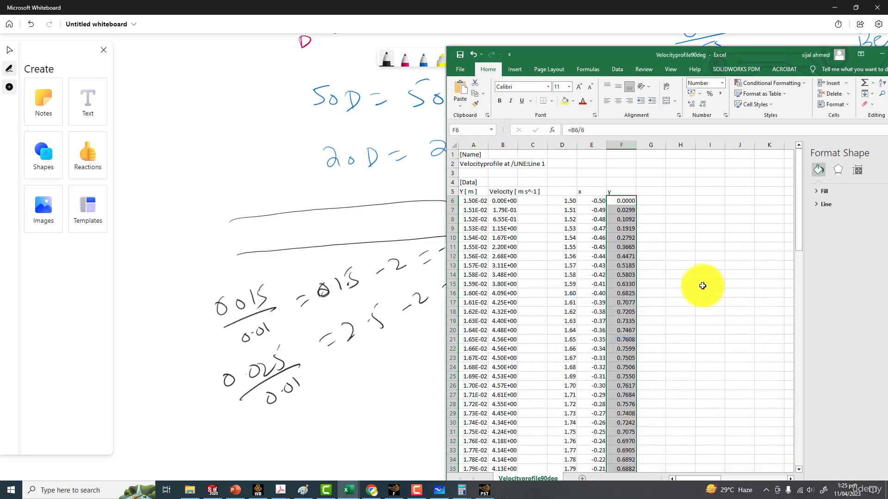
Insert a scatter chart with smooth lines and markers from the x and y values in E6:F105.
{"action": "left_click_drag", "start_coordinate": [598, 200], "coordinate": [595, 455]}
{"action": "left_click", "coordinate": [514, 69]}
{"action": "left_click", "coordinate": [678, 105]}
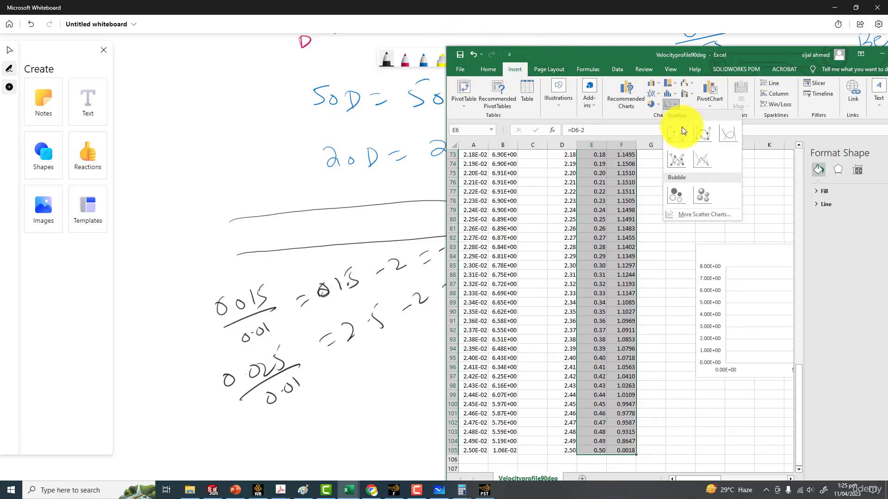
{"action": "left_click", "coordinate": [706, 133]}
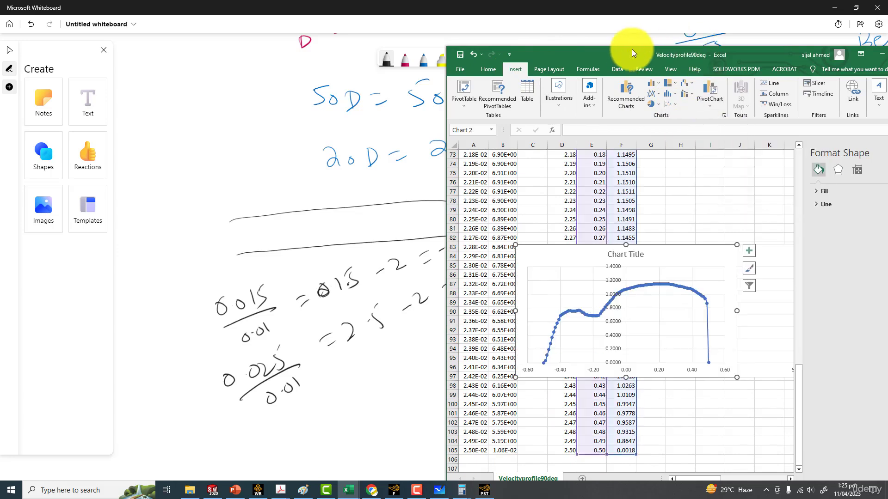
Maximize the workbook window, and enlarge and reposition the new scatter chart on the sheet.
{"action": "left_click_drag", "start_coordinate": [647, 48], "coordinate": [628, 50]}
{"action": "double_click", "coordinate": [628, 50]}
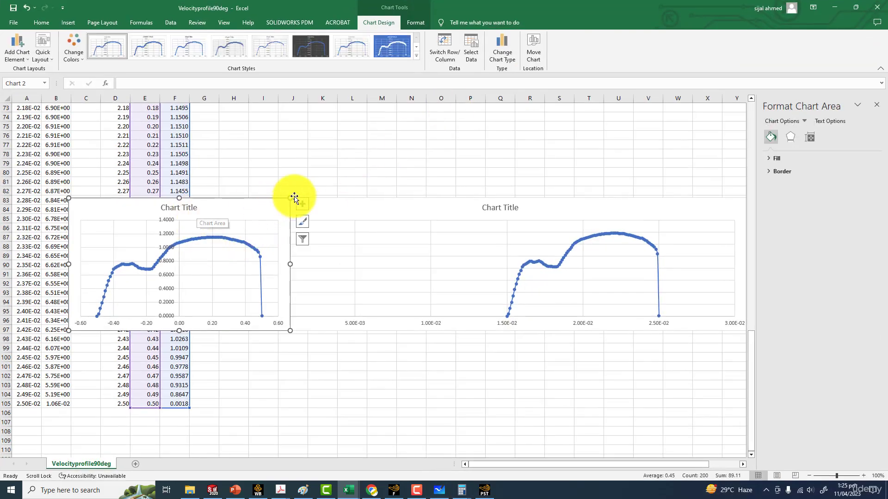
{"action": "left_click_drag", "start_coordinate": [291, 198], "coordinate": [647, 140]}
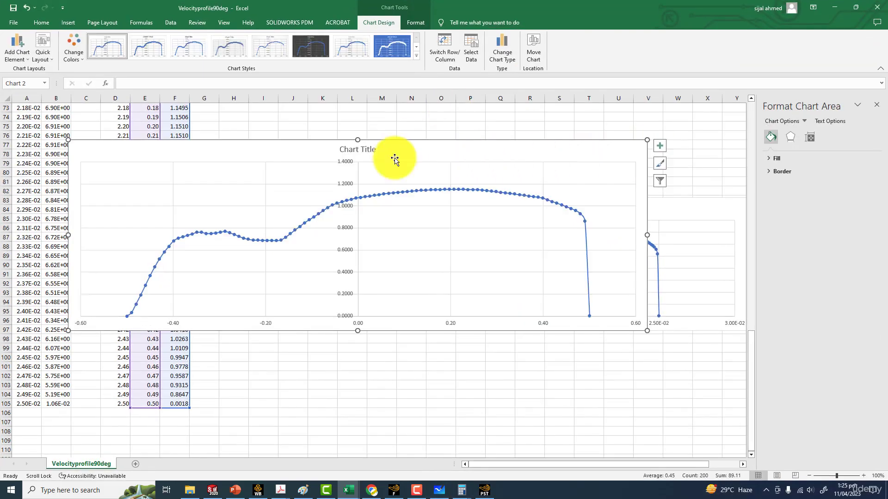
{"action": "left_click_drag", "start_coordinate": [255, 139], "coordinate": [385, 145]}
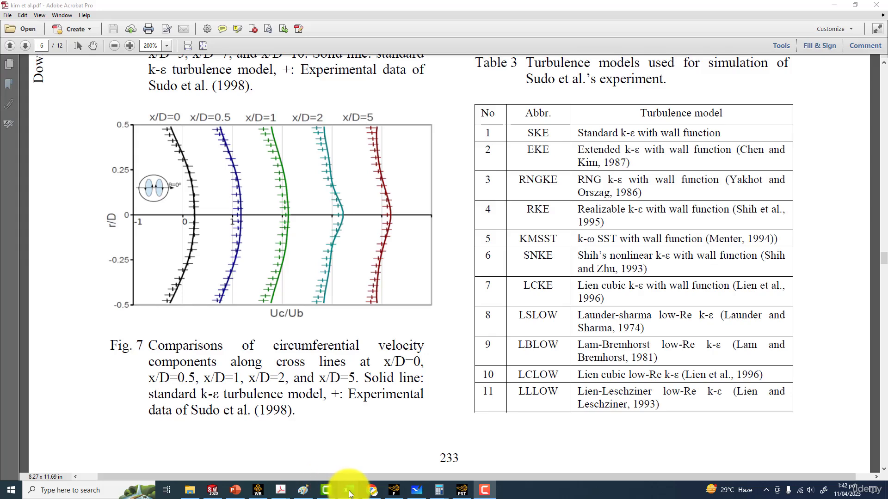
Switch to Chrome, open the WebPlotDigitizer site from the search results and launch its web application.
{"action": "mouse_move", "coordinate": [349, 493]}
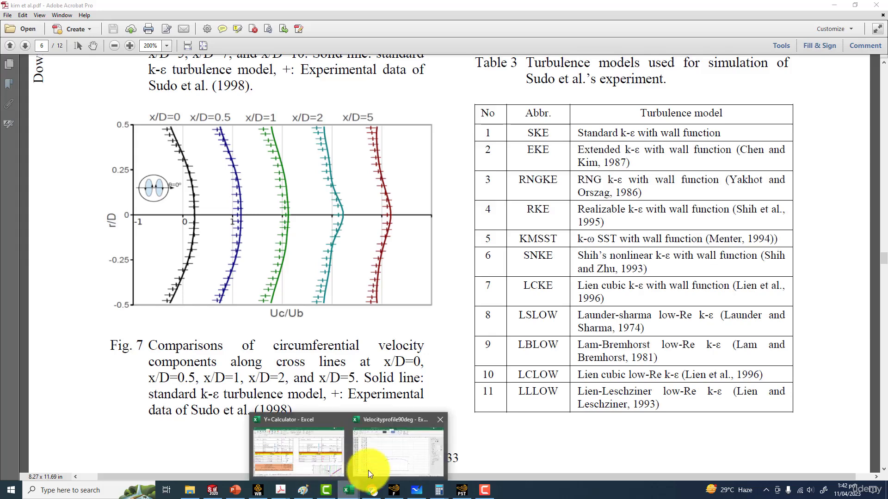
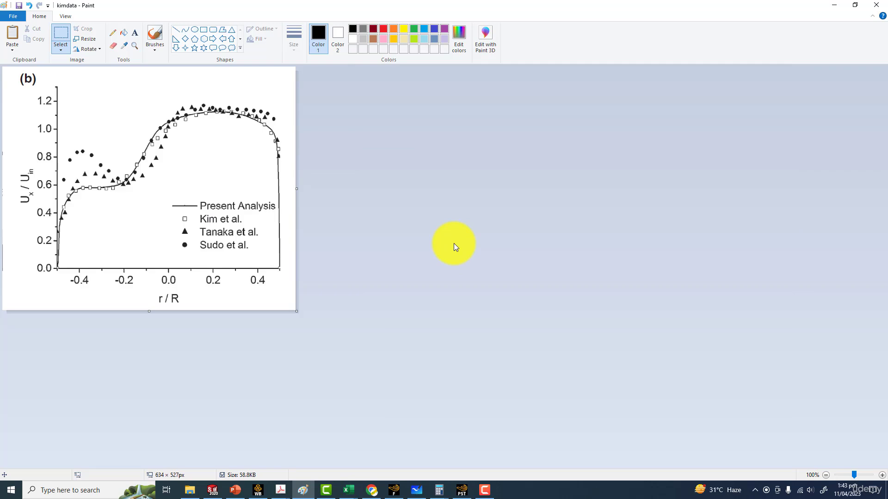
{"action": "key", "text": "alt+Tab"}
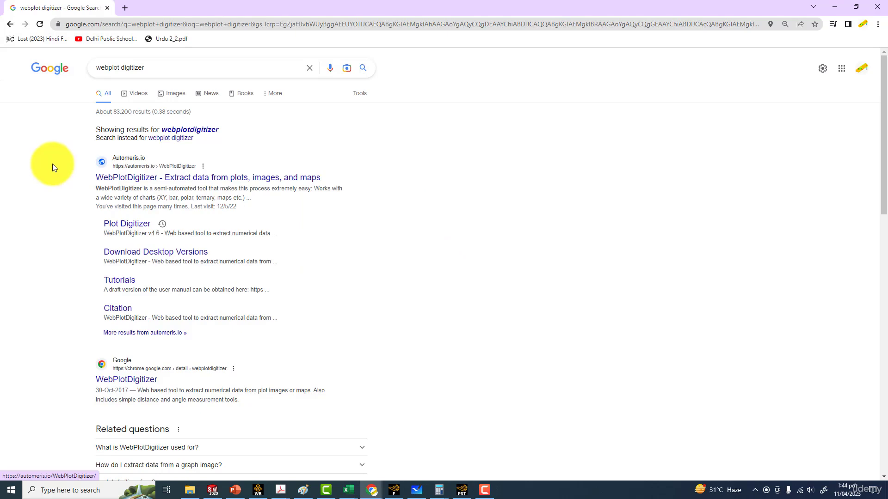
{"action": "left_click", "coordinate": [139, 181]}
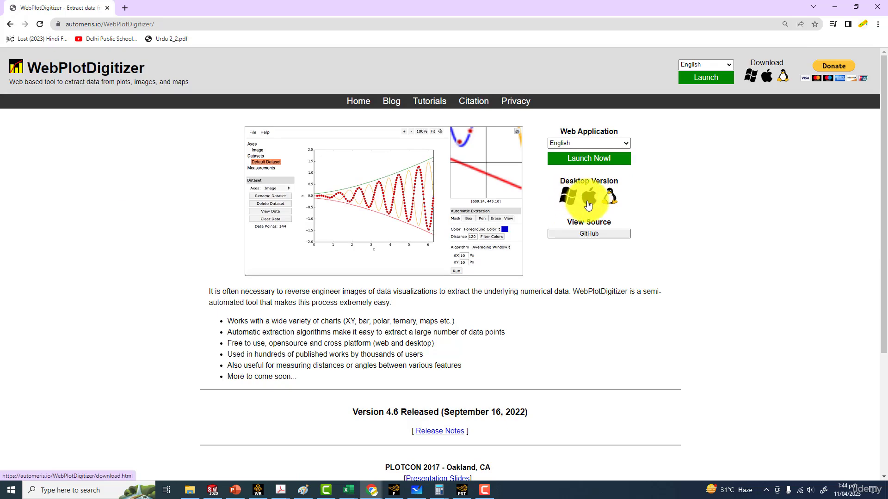
{"action": "left_click", "coordinate": [570, 158]}
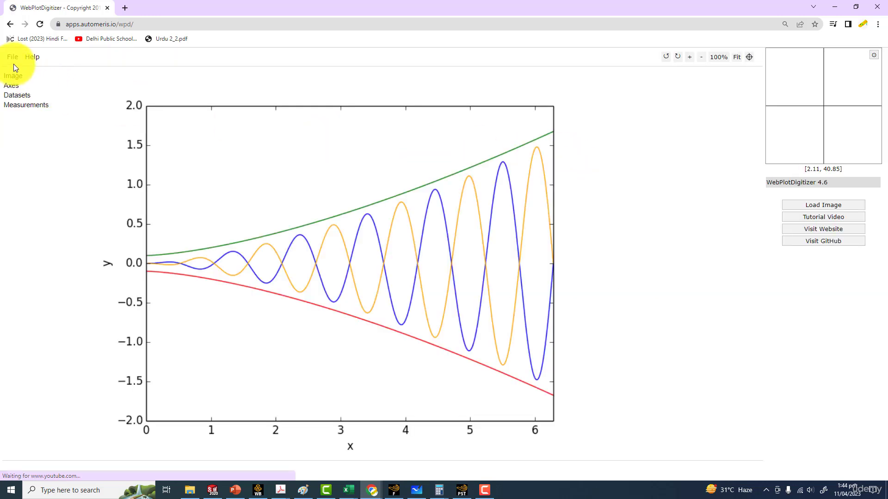
Load the kimdata image from the Desktop as the plot to digitize.
{"action": "left_click", "coordinate": [13, 58]}
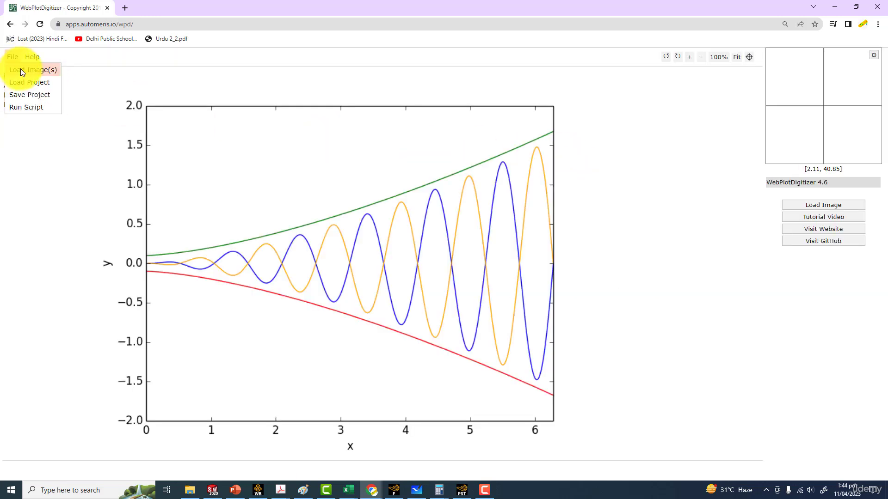
{"action": "left_click", "coordinate": [32, 71]}
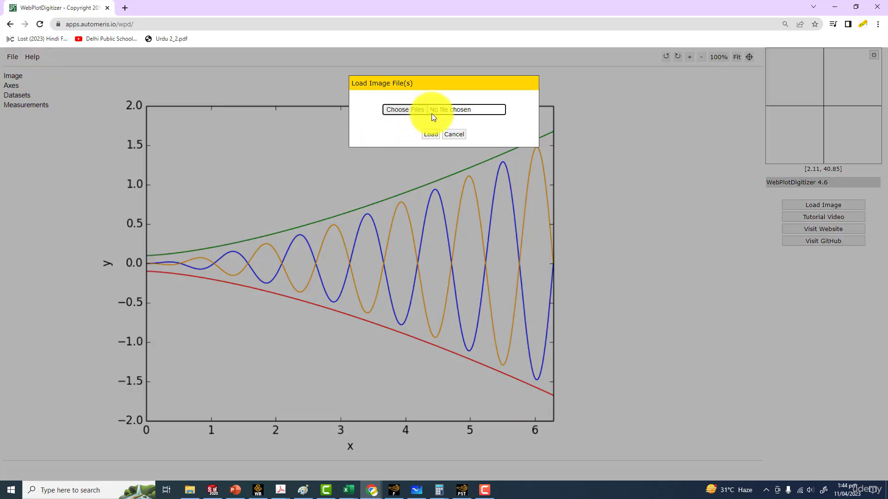
{"action": "left_click", "coordinate": [398, 110]}
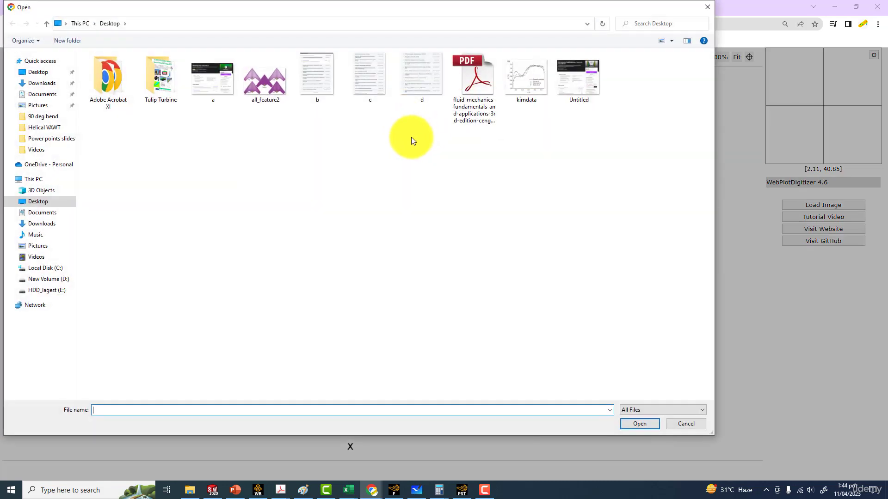
{"action": "double_click", "coordinate": [525, 91]}
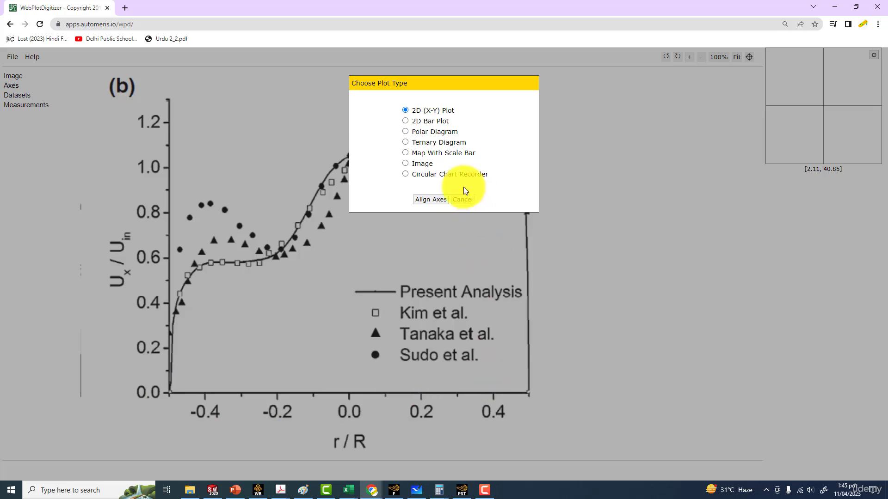
Choose the 2D (X-Y) plot type and mark axis points X1 and X2 at the two ends of the r/R axis.
{"action": "left_click", "coordinate": [423, 199]}
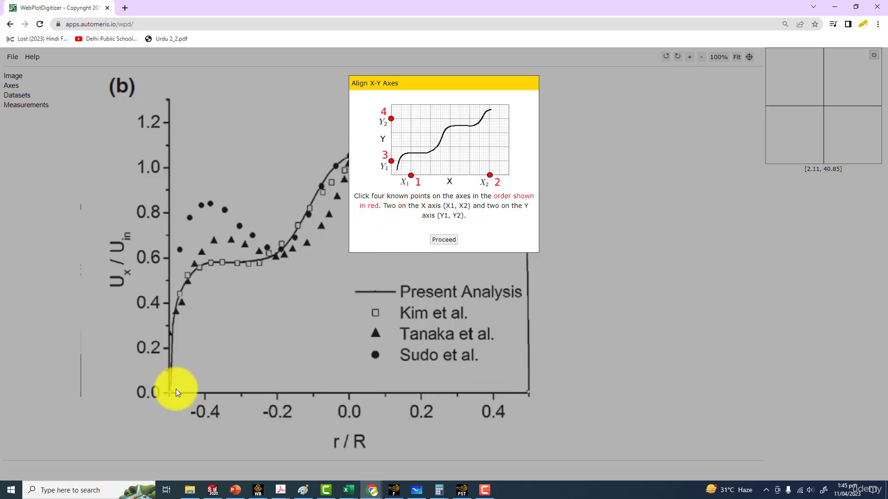
{"action": "left_click", "coordinate": [444, 239]}
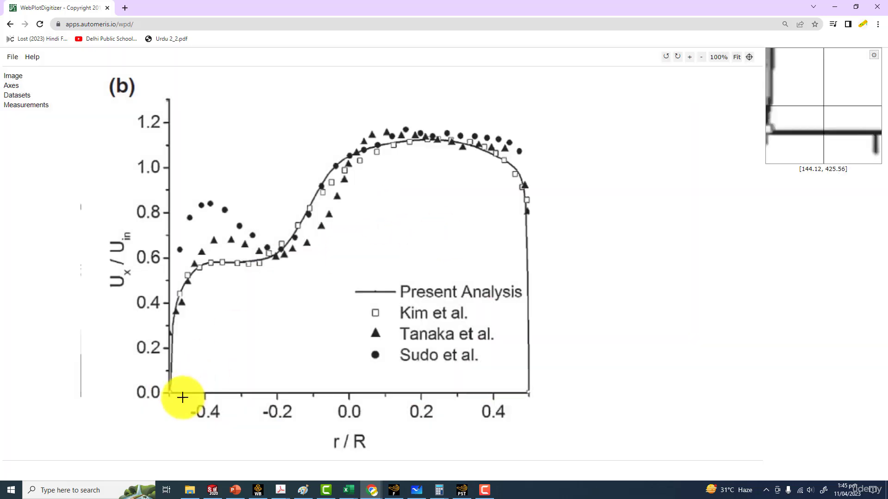
{"action": "key", "text": "ctrl+plus"}
{"action": "key", "text": "ctrl+plus"}
{"action": "scroll", "coordinate": [264, 377], "scroll_direction": "down", "scroll_amount": 5}
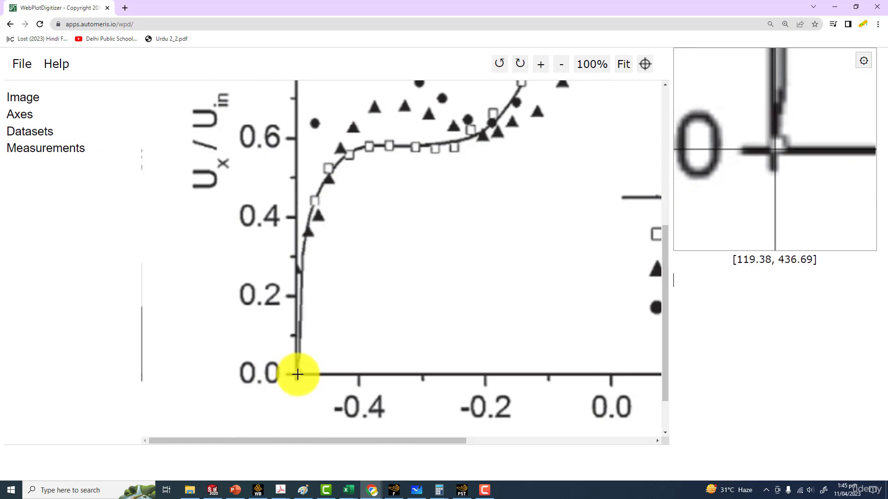
{"action": "left_click", "coordinate": [297, 374]}
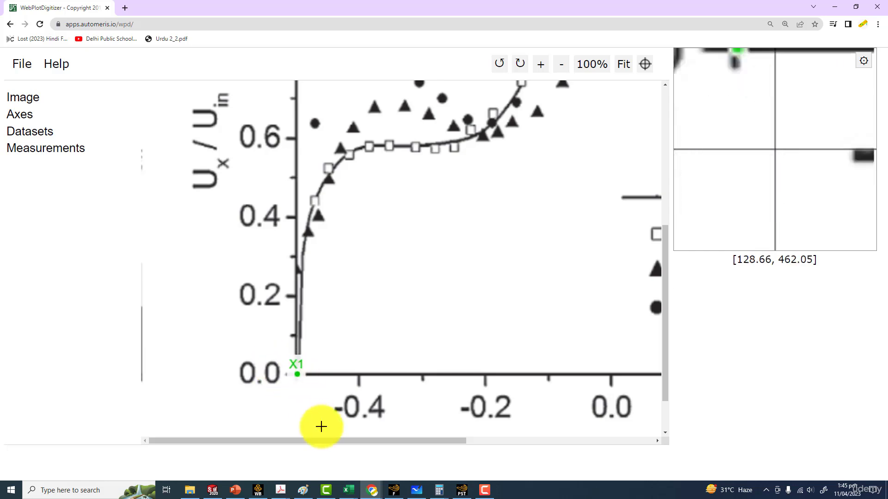
{"action": "left_click_drag", "start_coordinate": [340, 440], "coordinate": [579, 442]}
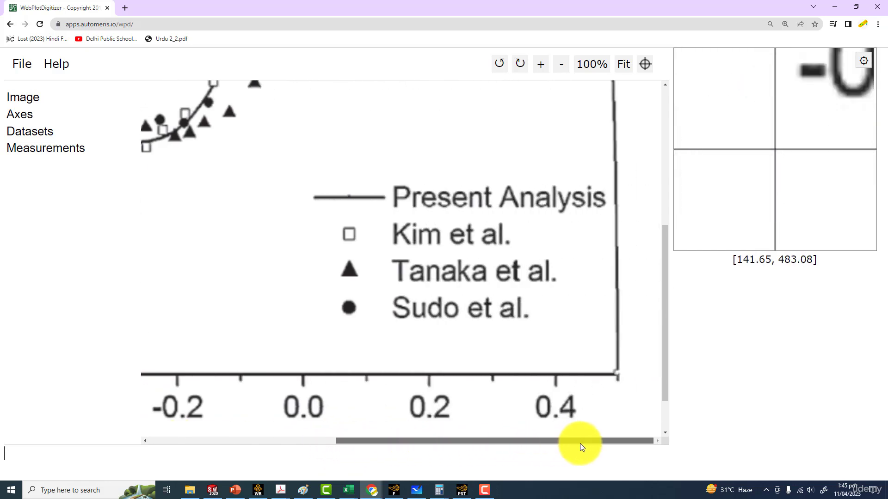
{"action": "left_click", "coordinate": [618, 374]}
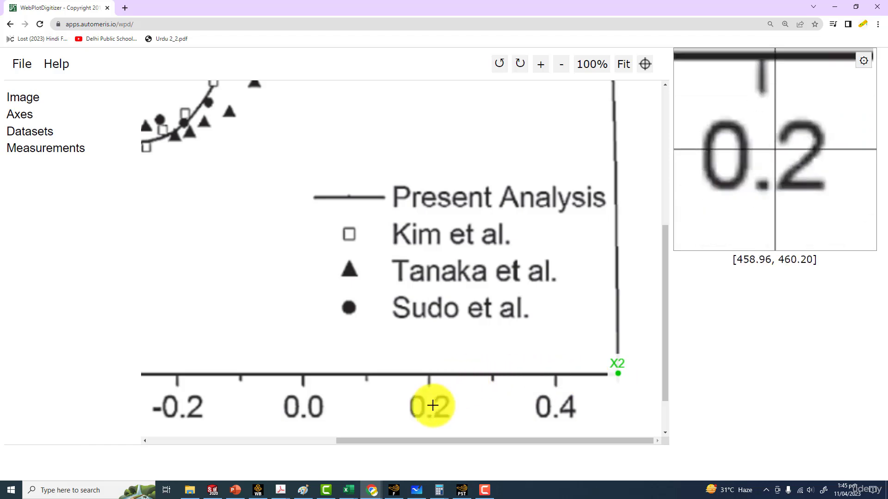
Mark axis point Y1 at the 0.0 origin and Y2 at the 1.2 tick of the Ux/Uin axis.
{"action": "key", "text": "ctrl+minus"}
{"action": "key", "text": "ctrl+minus"}
{"action": "key", "text": "ctrl+minus"}
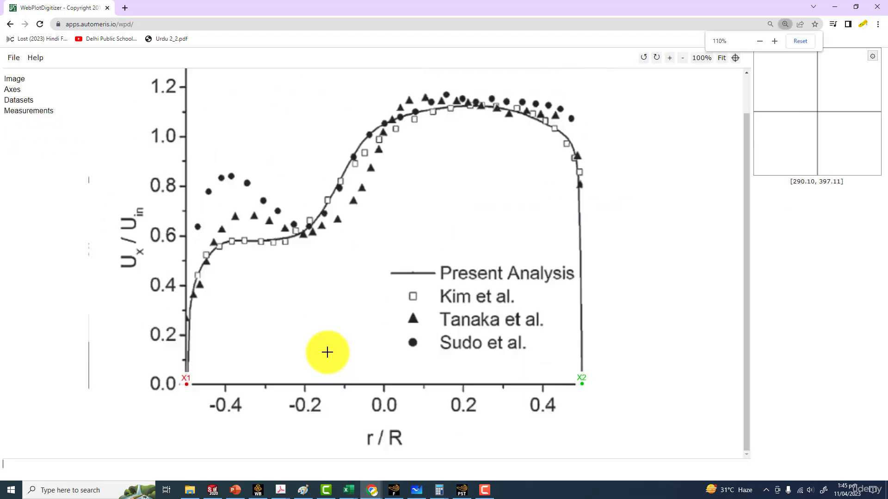
{"action": "key", "text": "ctrl+minus"}
{"action": "key", "text": "ctrl+minus"}
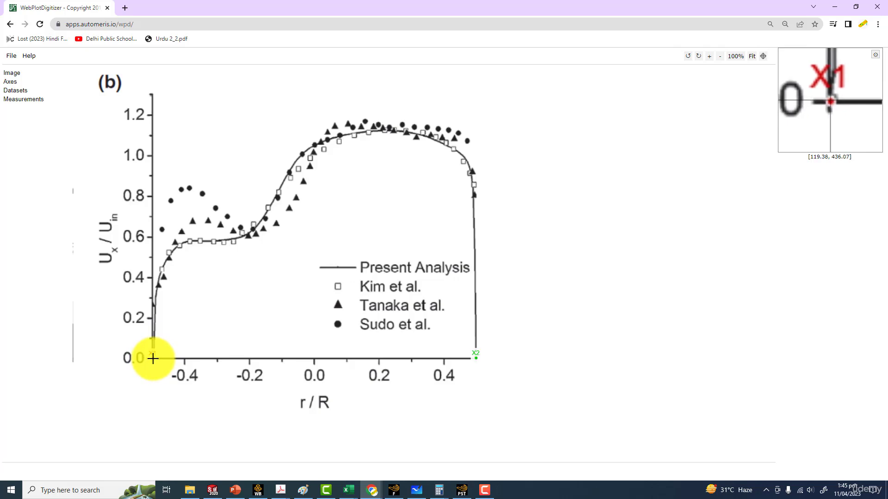
{"action": "key", "text": "ctrl+plus"}
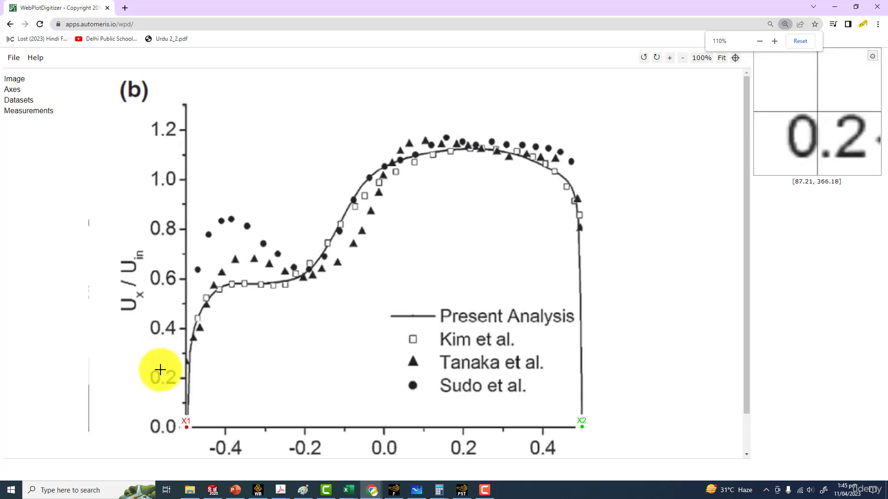
{"action": "key", "text": "ctrl+plus"}
{"action": "key", "text": "ctrl+plus"}
{"action": "scroll", "coordinate": [198, 353], "scroll_direction": "down", "scroll_amount": 1}
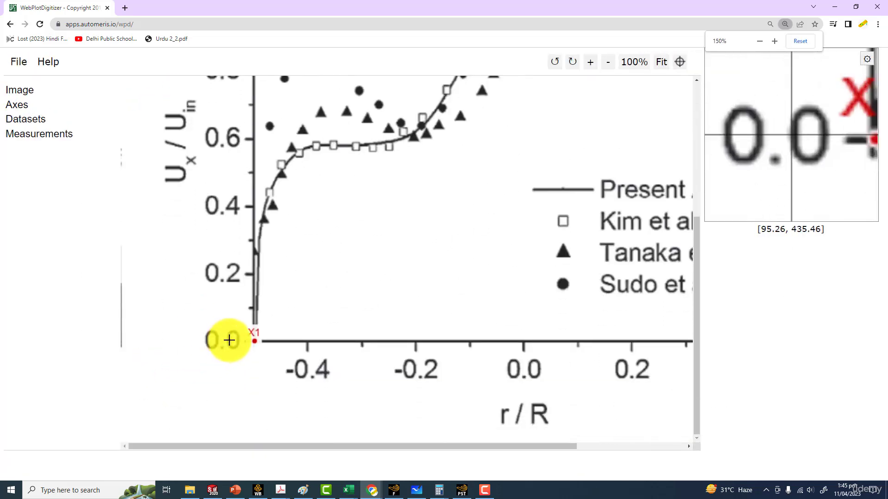
{"action": "left_click", "coordinate": [254, 342]}
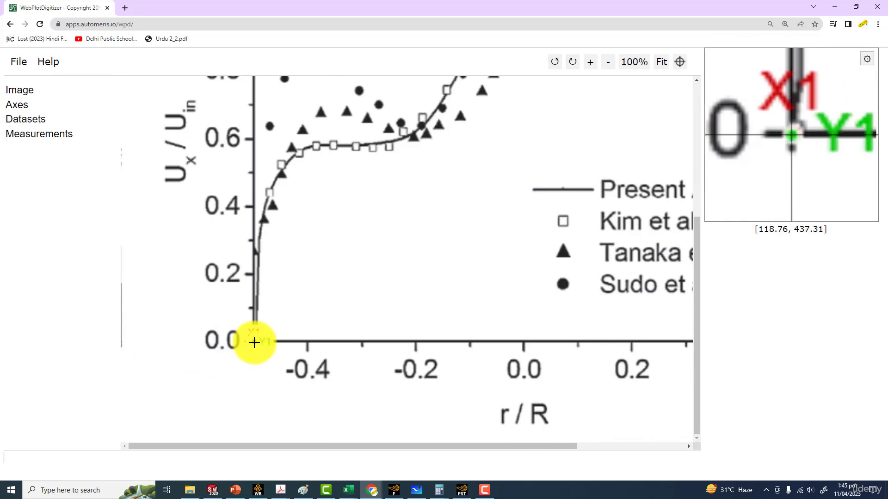
{"action": "scroll", "coordinate": [236, 323], "scroll_direction": "up", "scroll_amount": 5}
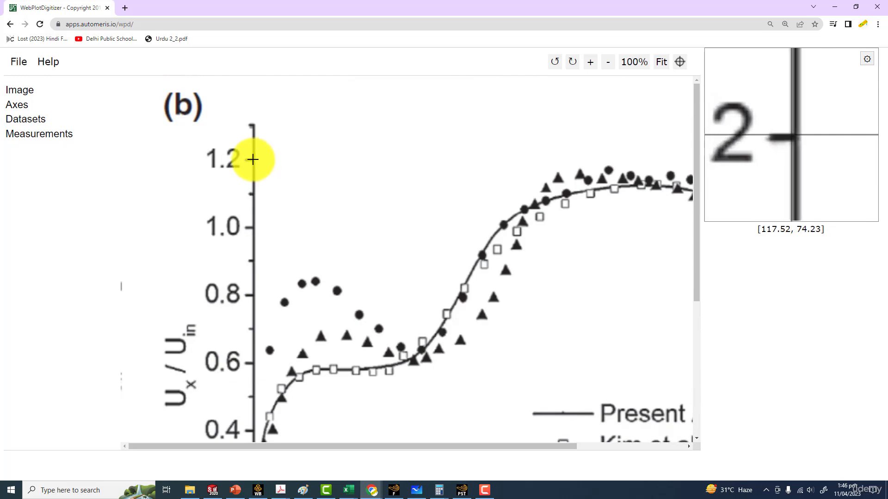
{"action": "left_click", "coordinate": [253, 160]}
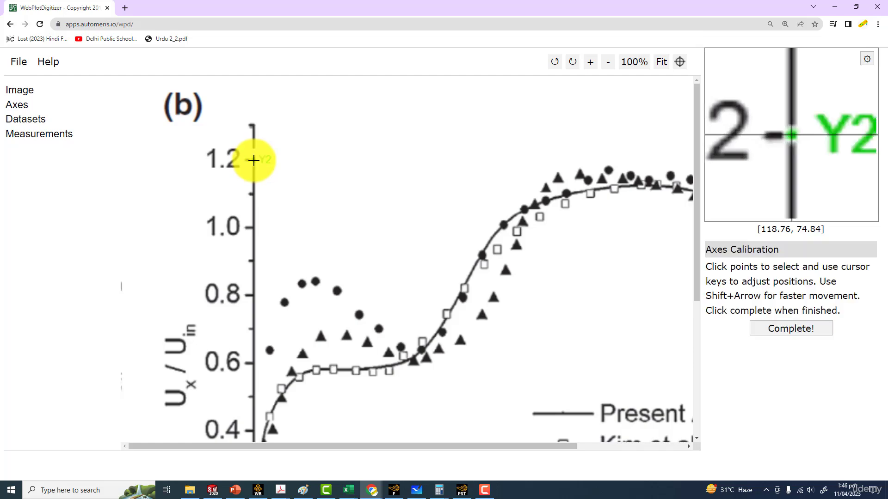
Complete the axes calibration with X values -0.5 and 0.5 and Y values 0 and 1.2.
{"action": "left_click", "coordinate": [758, 329]}
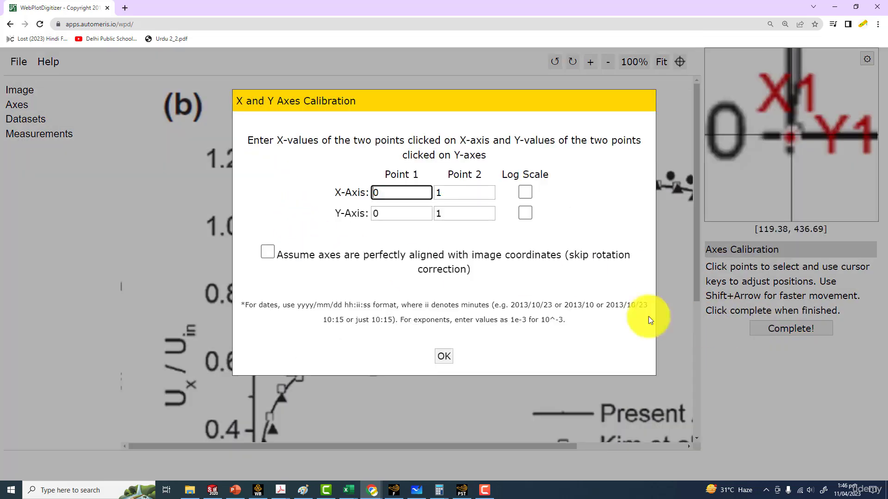
{"action": "scroll", "coordinate": [171, 326], "scroll_direction": "down", "scroll_amount": 3}
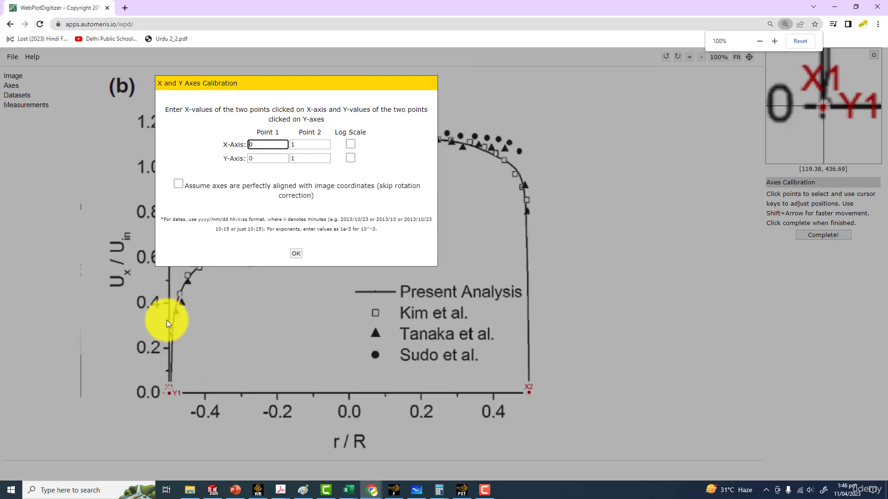
{"action": "left_click_drag", "start_coordinate": [269, 145], "coordinate": [229, 142]}
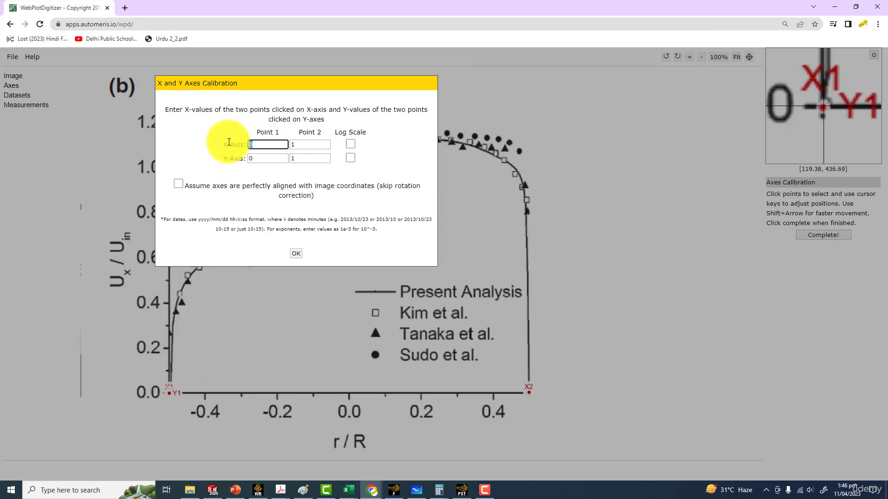
{"action": "type", "text": "-0.5"}
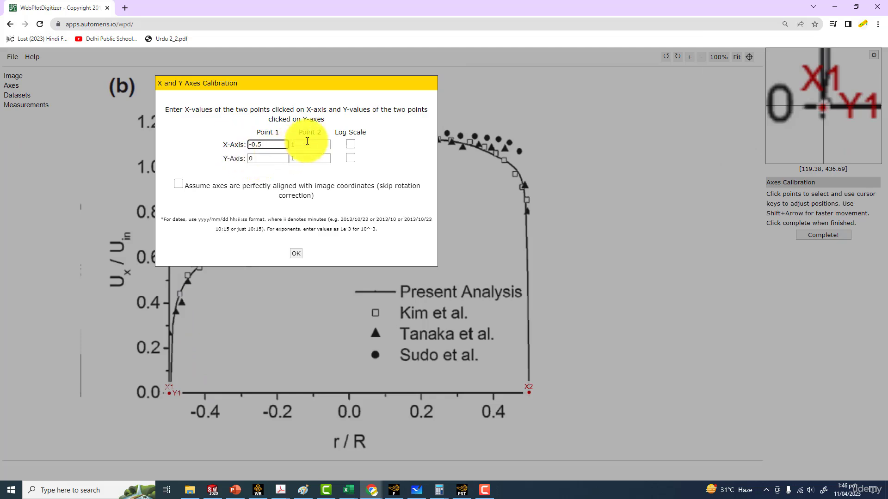
{"action": "key", "text": "Tab"}
{"action": "type", "text": "0.5"}
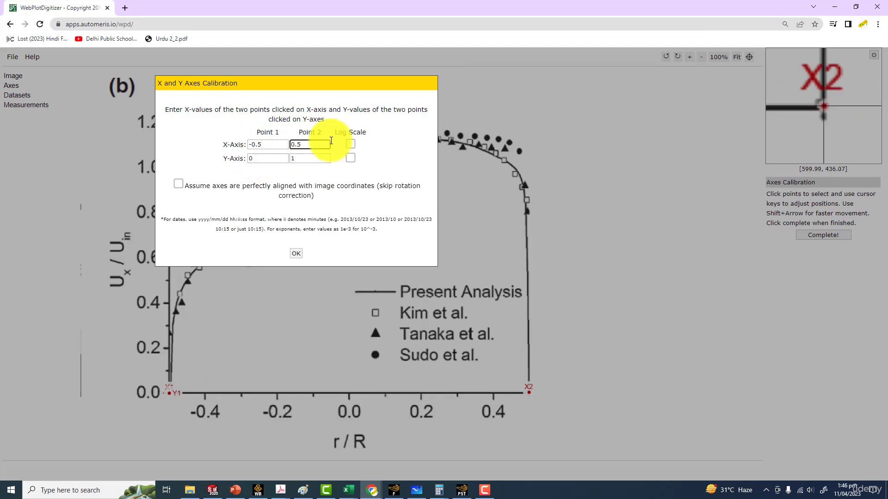
{"action": "left_click", "coordinate": [257, 159]}
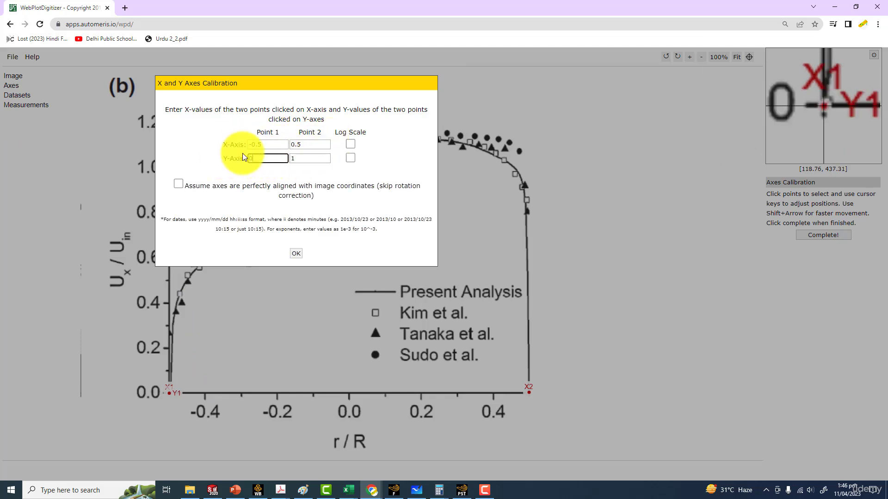
{"action": "key", "text": "Tab"}
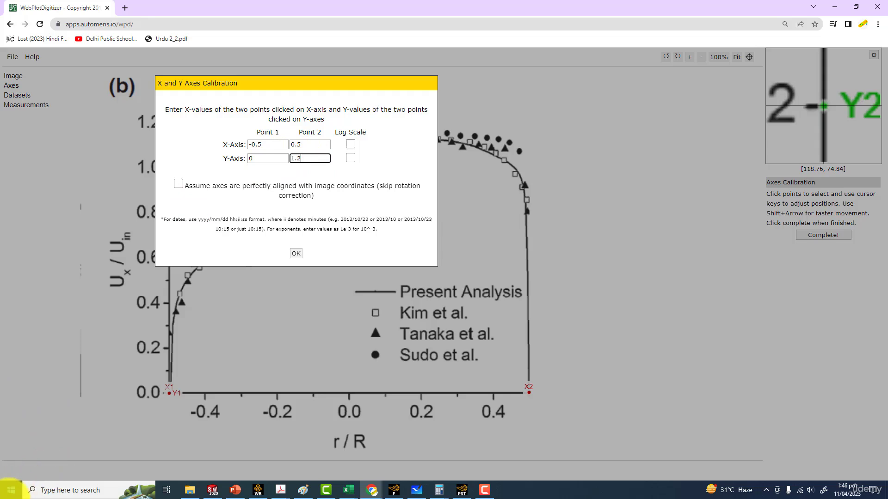
{"action": "left_click", "coordinate": [296, 253]}
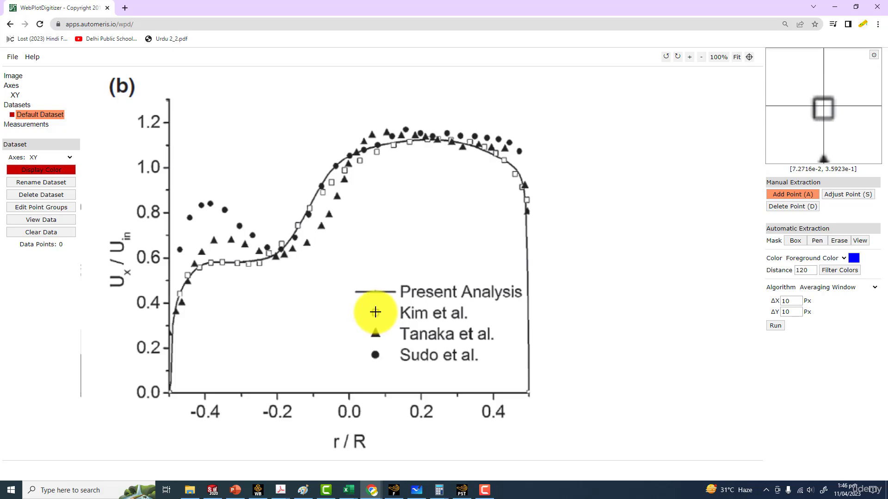
Add data points on the first nine Kim et al. square markers, from the origin to about r/R = -0.25.
{"action": "key", "text": "ctrl+plus"}
{"action": "key", "text": "ctrl+plus"}
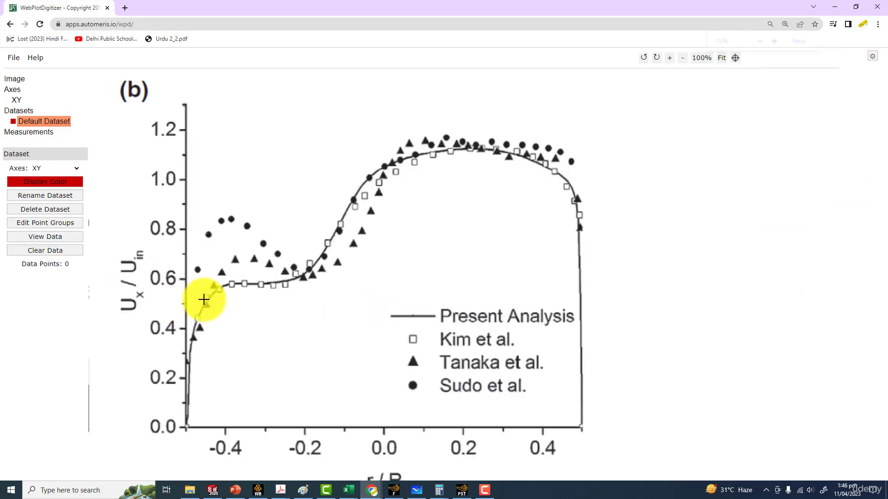
{"action": "scroll", "coordinate": [217, 310], "scroll_direction": "down", "scroll_amount": 3}
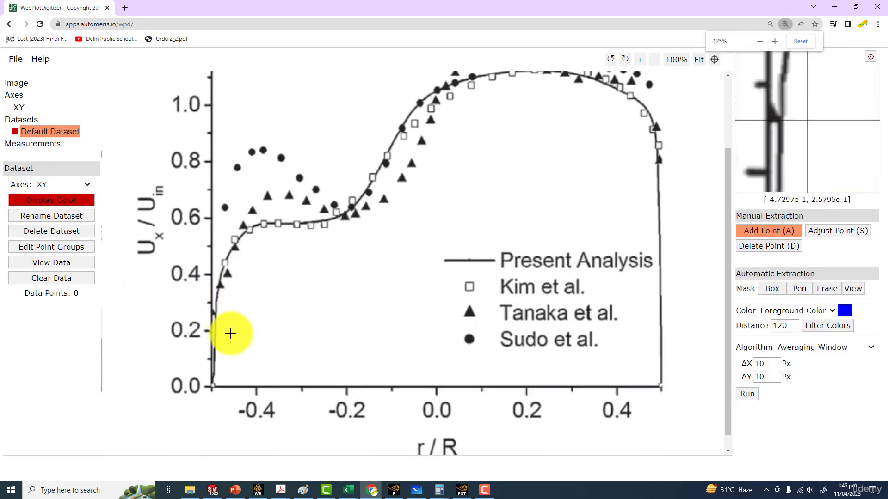
{"action": "key", "text": "ctrl+plus"}
{"action": "key", "text": "ctrl+plus"}
{"action": "scroll", "coordinate": [332, 353], "scroll_direction": "down", "scroll_amount": 3}
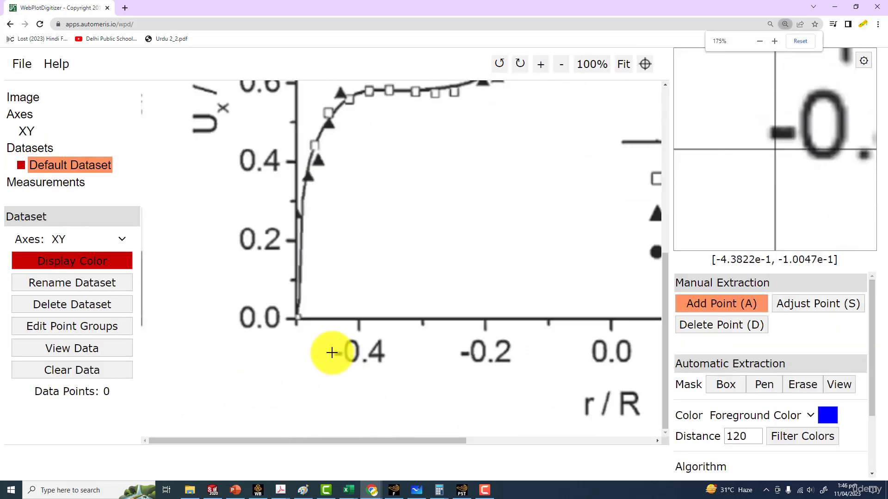
{"action": "left_click", "coordinate": [298, 317]}
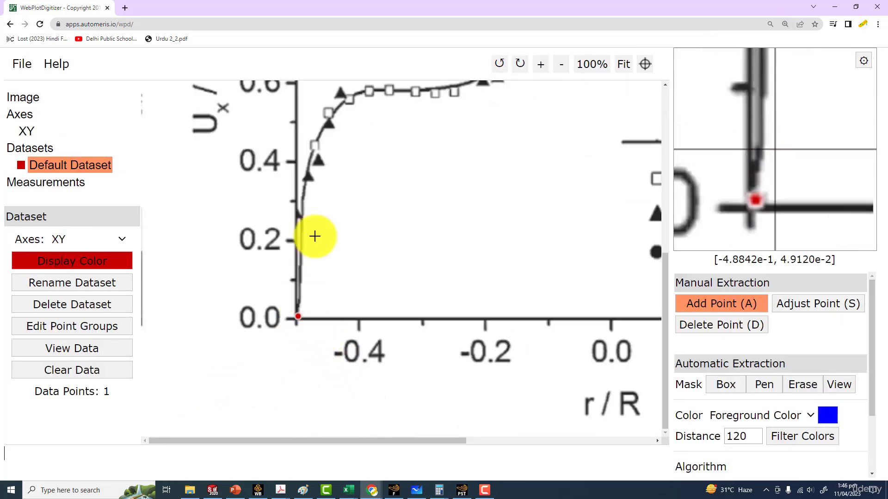
{"action": "left_click", "coordinate": [314, 145]}
{"action": "left_click", "coordinate": [327, 112]}
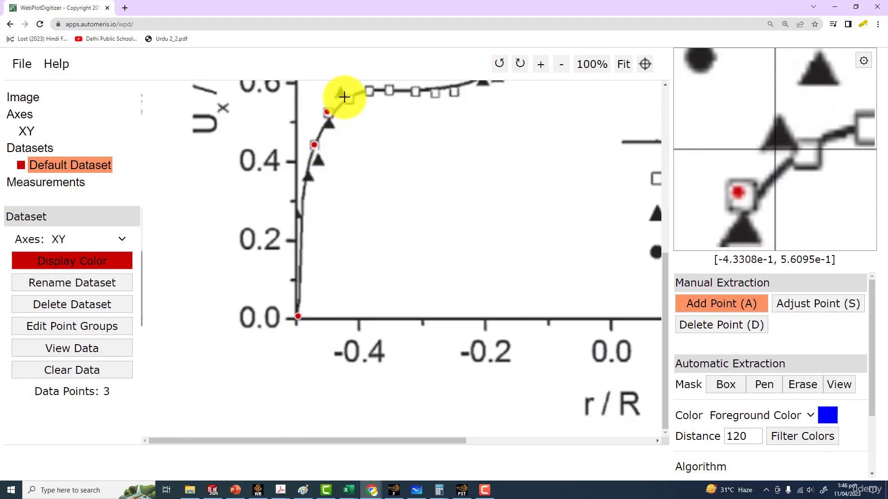
{"action": "left_click", "coordinate": [349, 98]}
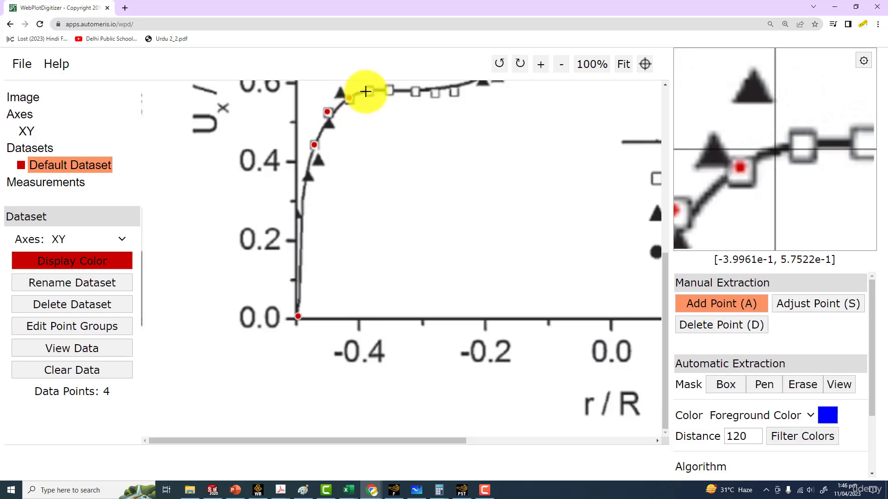
{"action": "left_click", "coordinate": [369, 89]}
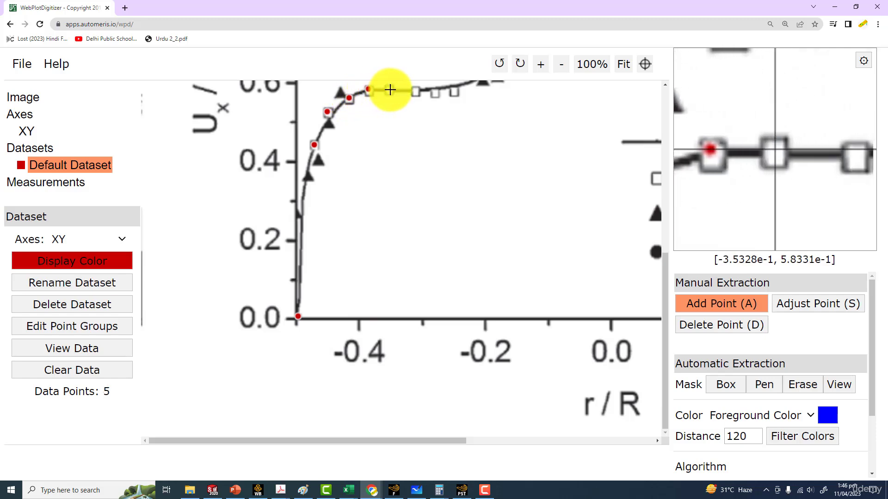
{"action": "left_click", "coordinate": [389, 89]}
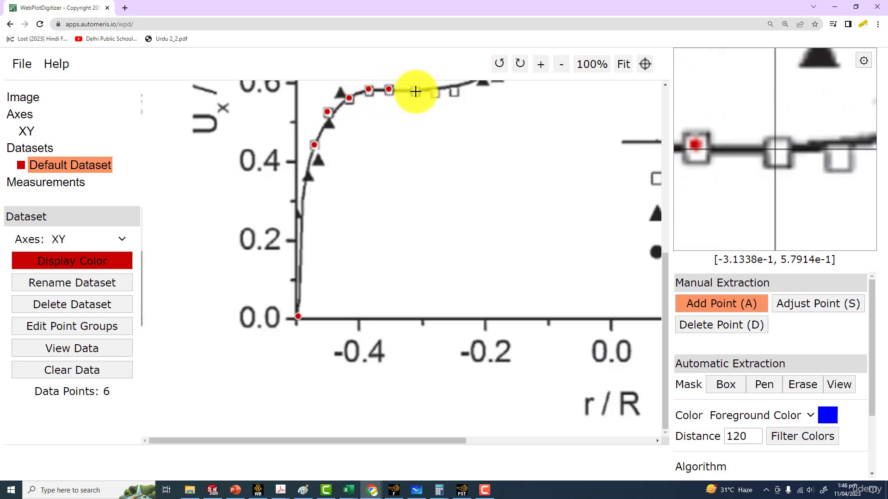
{"action": "left_click", "coordinate": [414, 92]}
{"action": "left_click", "coordinate": [434, 94]}
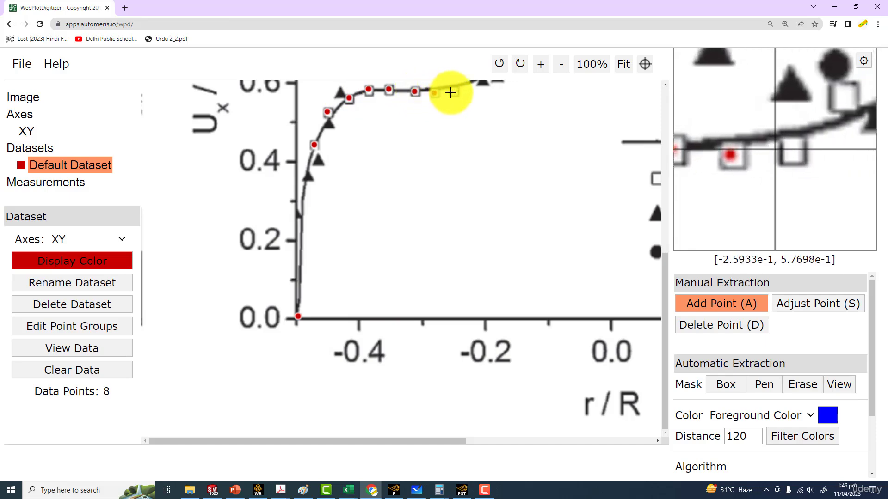
{"action": "left_click", "coordinate": [453, 91]}
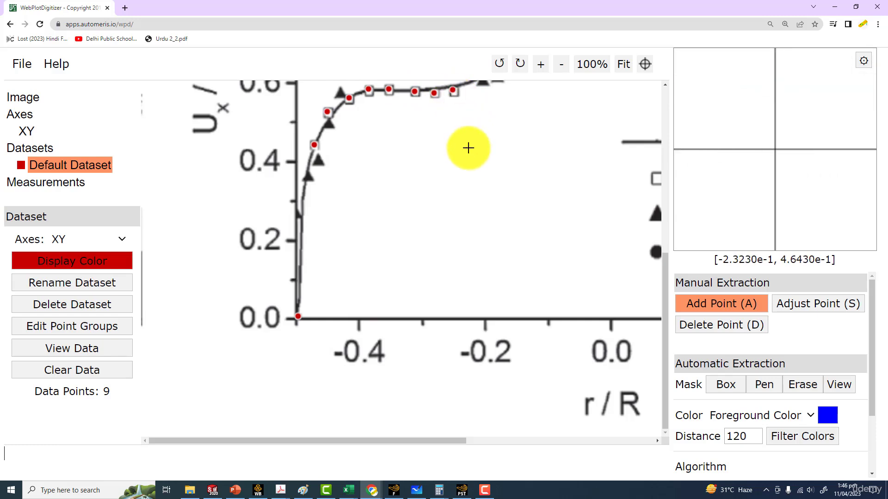
Delete the last two data points and add them again on the Kim et al. squares near r/R = -0.28 and -0.25.
{"action": "right_click", "coordinate": [440, 207]}
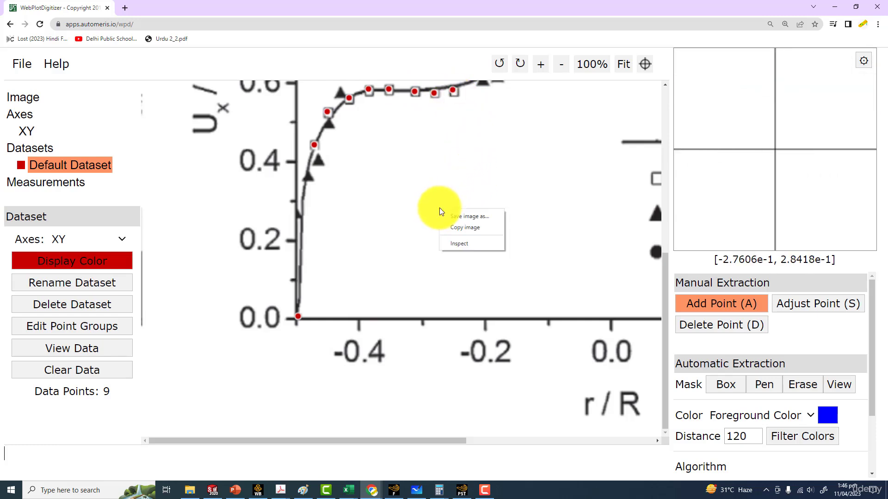
{"action": "left_click", "coordinate": [704, 323]}
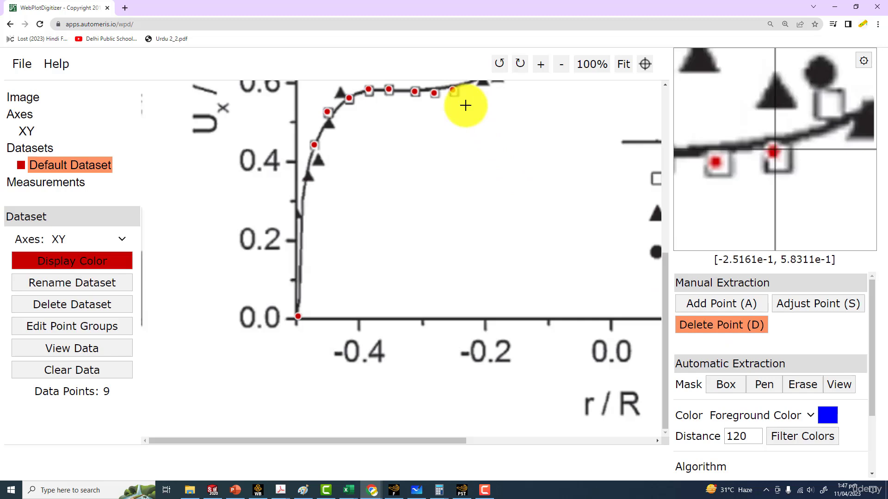
{"action": "scroll", "coordinate": [462, 116], "scroll_direction": "up", "scroll_amount": 2}
{"action": "scroll", "coordinate": [481, 194], "scroll_direction": "up", "scroll_amount": 2}
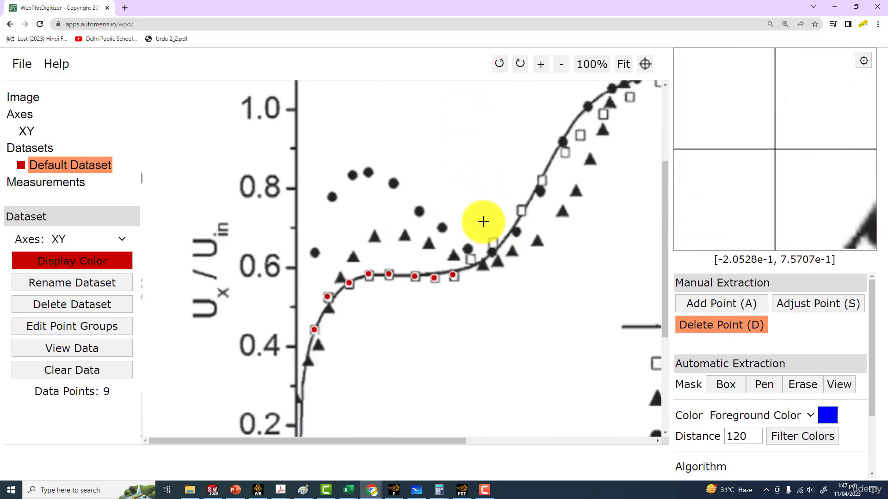
{"action": "left_click", "coordinate": [471, 255]}
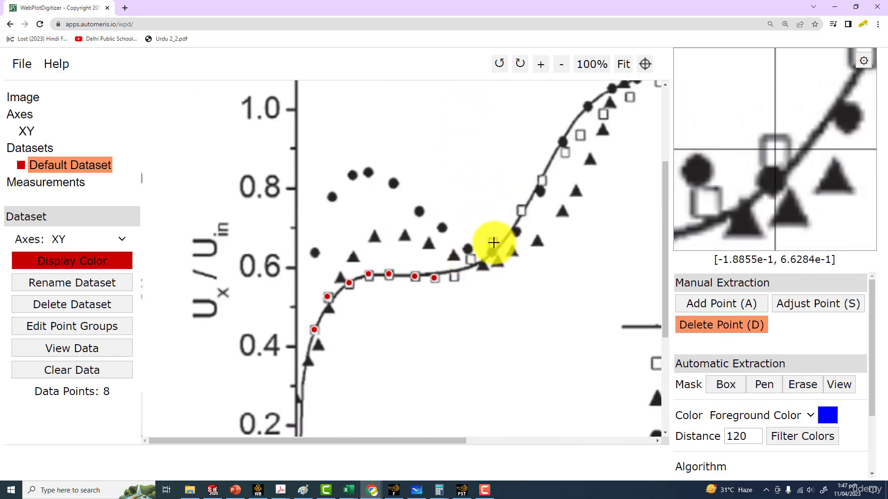
{"action": "left_click", "coordinate": [470, 254]}
{"action": "left_click", "coordinate": [700, 303]}
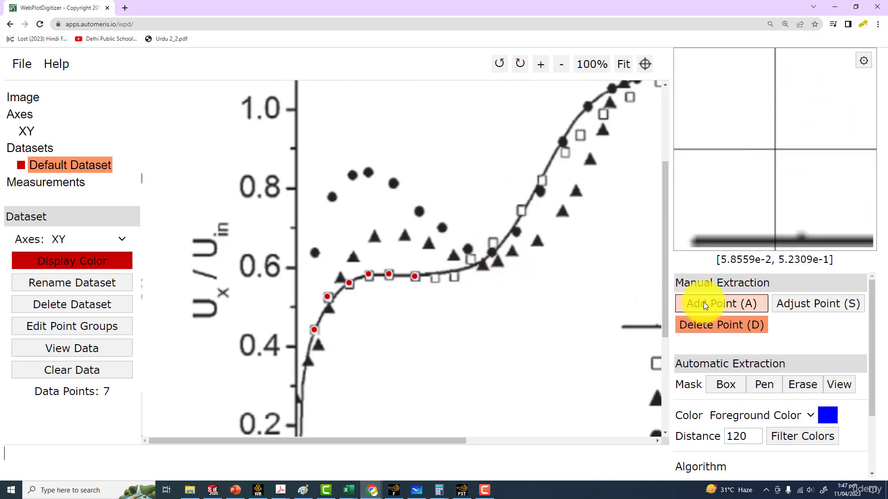
{"action": "left_click", "coordinate": [434, 279]}
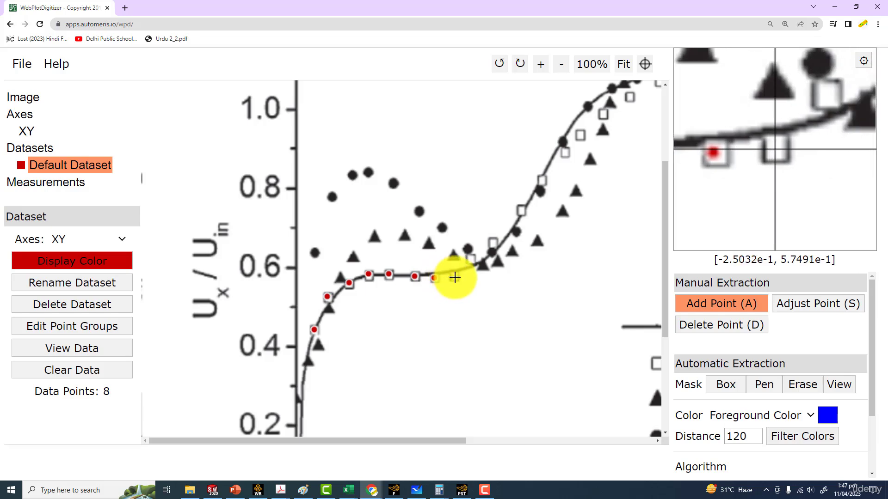
{"action": "left_click", "coordinate": [454, 277]}
Add data points on the next six Kim et al. square markers, from about r/R = -0.22 to -0.05.
{"action": "left_click", "coordinate": [470, 259]}
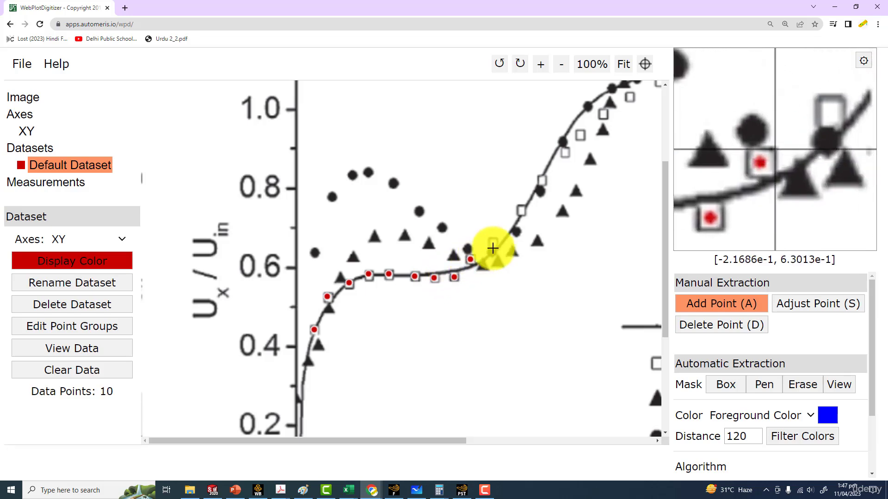
{"action": "left_click", "coordinate": [493, 243]}
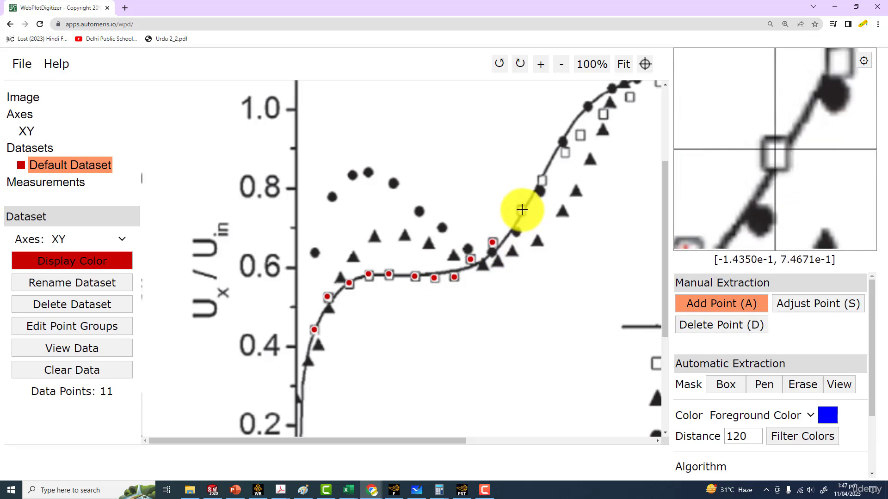
{"action": "left_click", "coordinate": [521, 210]}
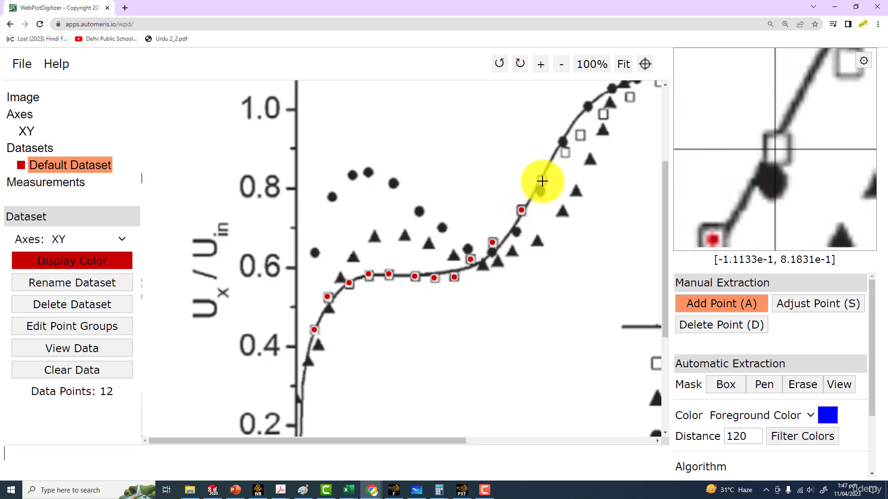
{"action": "left_click", "coordinate": [565, 153]}
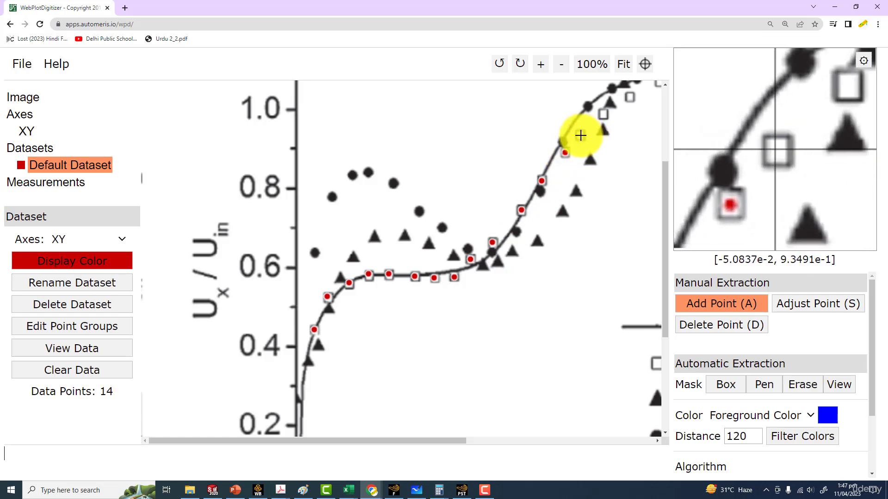
{"action": "left_click", "coordinate": [580, 135]}
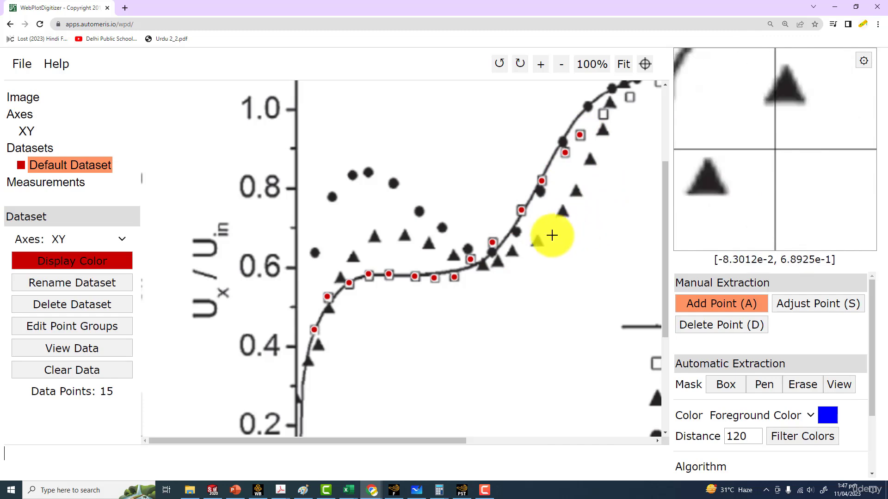
{"action": "right_click", "coordinate": [530, 244]}
{"action": "left_click", "coordinate": [610, 241]}
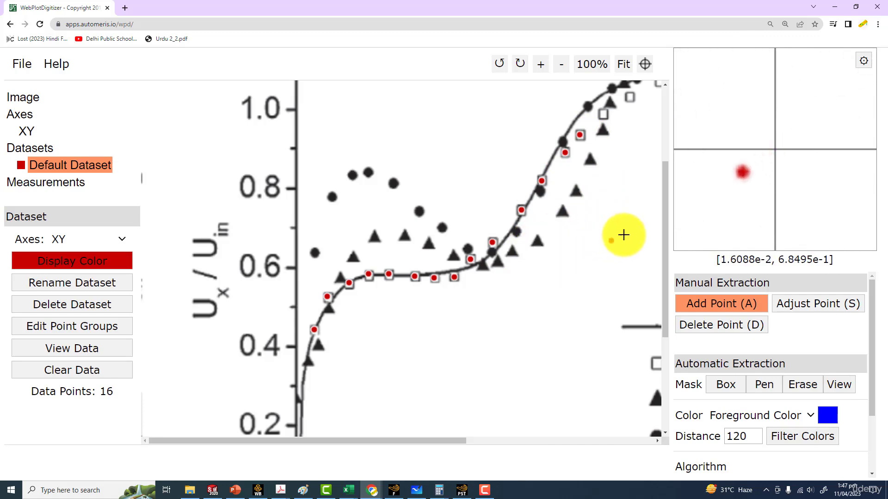
{"action": "left_click", "coordinate": [694, 322]}
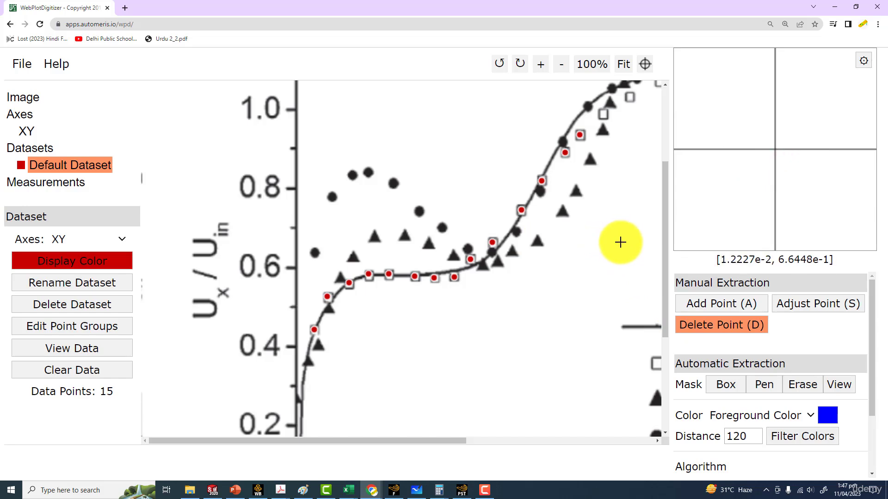
Add data points on the next three Kim et al. square markers, from about r/R = -0.01 to 0.08.
{"action": "scroll", "coordinate": [627, 245], "scroll_direction": "up", "scroll_amount": 3}
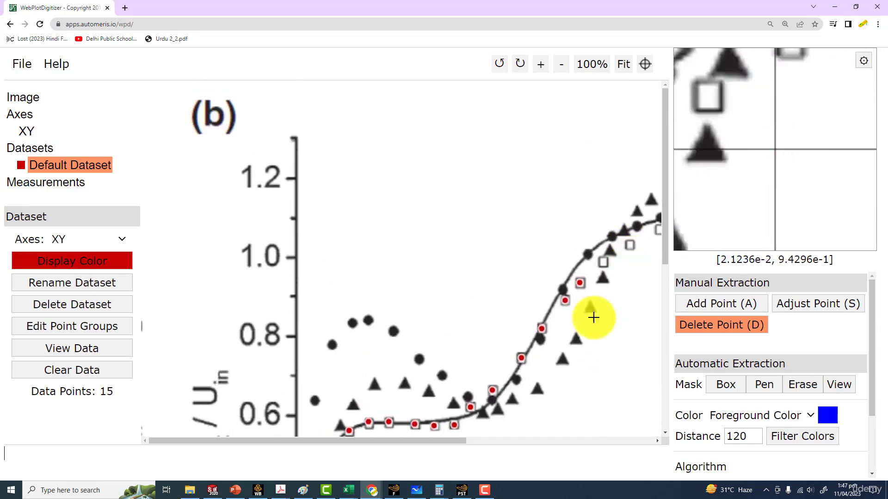
{"action": "left_click_drag", "start_coordinate": [448, 441], "coordinate": [644, 437]}
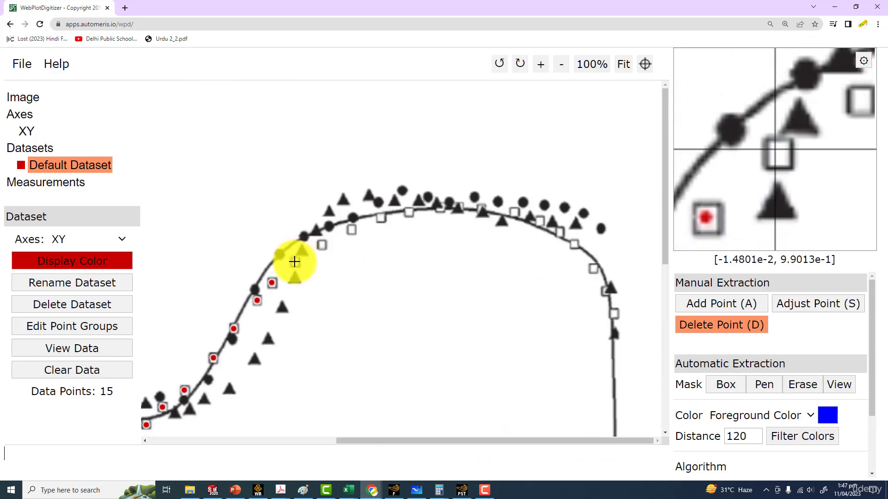
{"action": "left_click", "coordinate": [711, 304]}
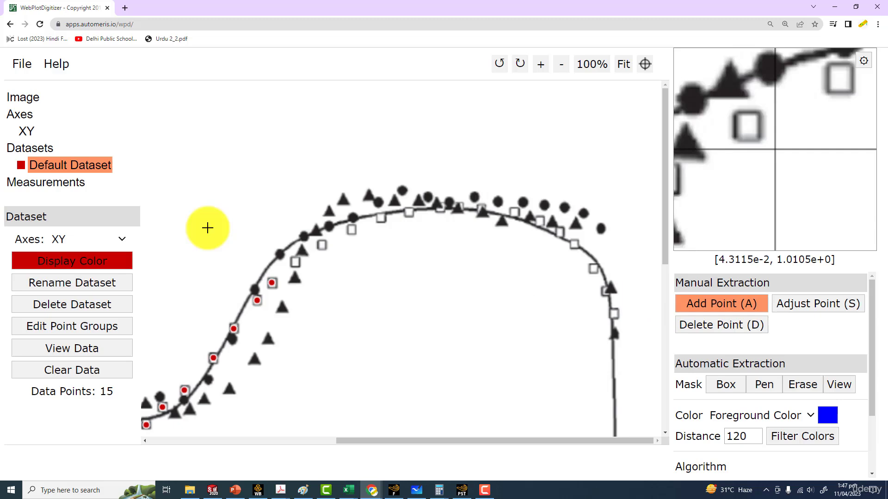
{"action": "left_click", "coordinate": [294, 262]}
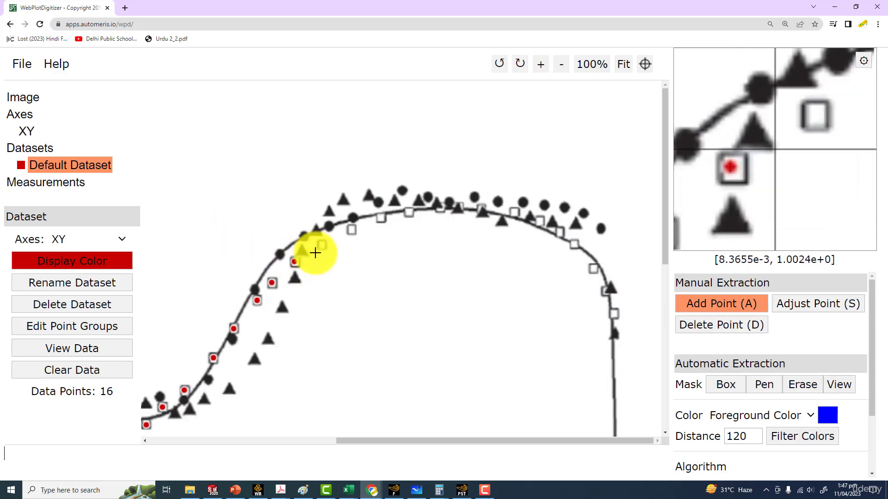
{"action": "left_click", "coordinate": [322, 244]}
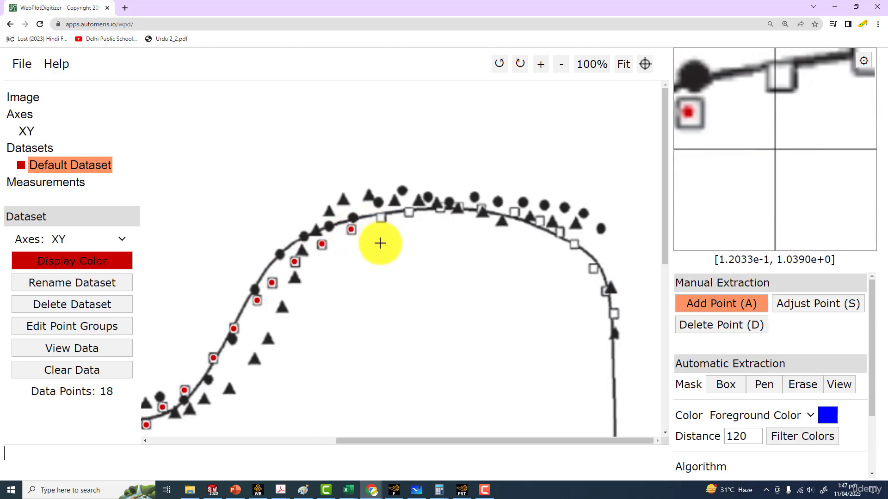
Add data points on the five Kim et al. square markers along the curve's peak, from about r/R = 0.12 to 0.28.
{"action": "key", "text": "ctrl+plus"}
{"action": "key", "text": "ctrl+plus"}
{"action": "key", "text": "ctrl+minus"}
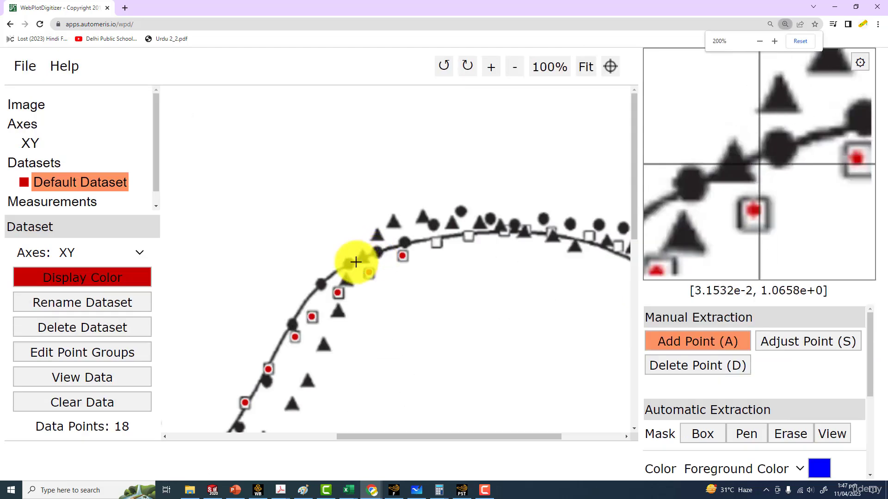
{"action": "left_click", "coordinate": [435, 242]}
{"action": "left_click", "coordinate": [468, 237]}
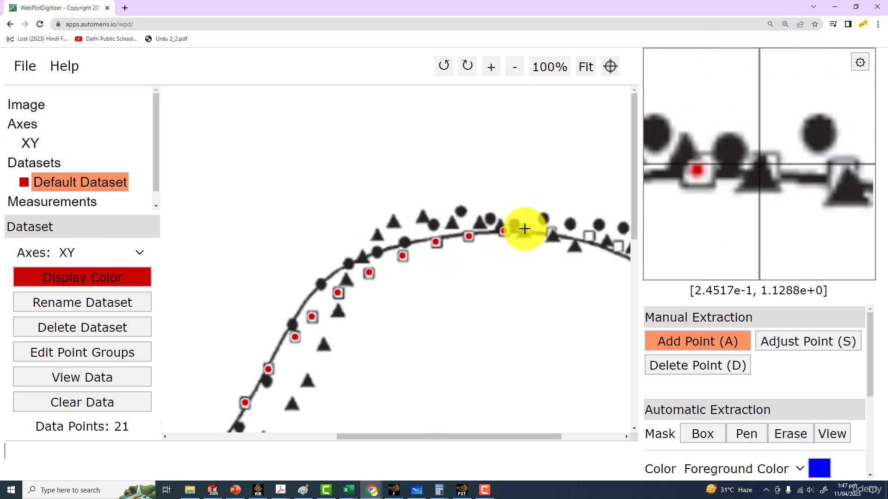
{"action": "left_click", "coordinate": [524, 229]}
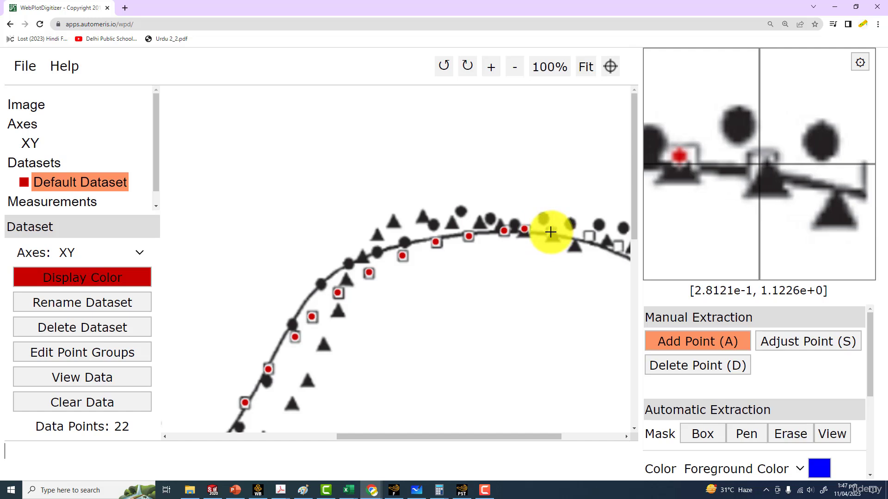
{"action": "left_click", "coordinate": [550, 232]}
Add data points on the seven remaining Kim et al. square markers down the curve's falling end, from about r/R = 0.34 to 0.49.
{"action": "left_click_drag", "start_coordinate": [541, 436], "coordinate": [654, 434]}
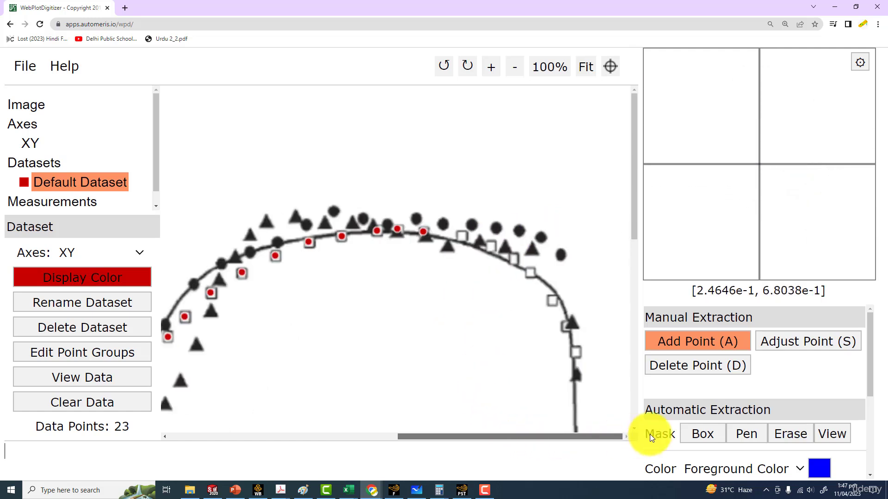
{"action": "left_click", "coordinate": [462, 237]}
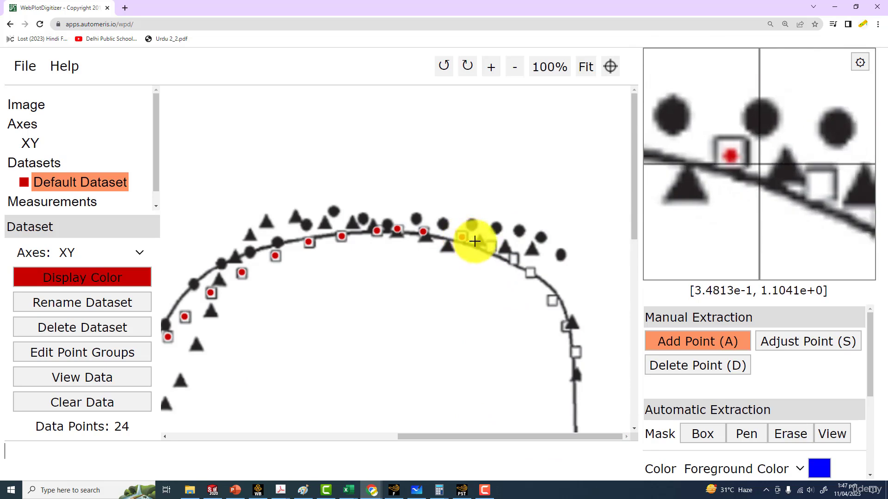
{"action": "left_click", "coordinate": [491, 245]}
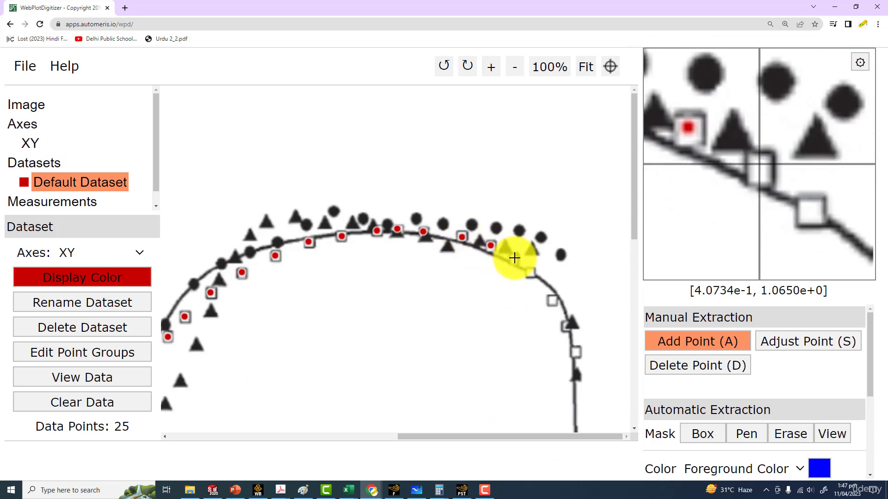
{"action": "left_click", "coordinate": [513, 260]}
{"action": "left_click", "coordinate": [529, 274]}
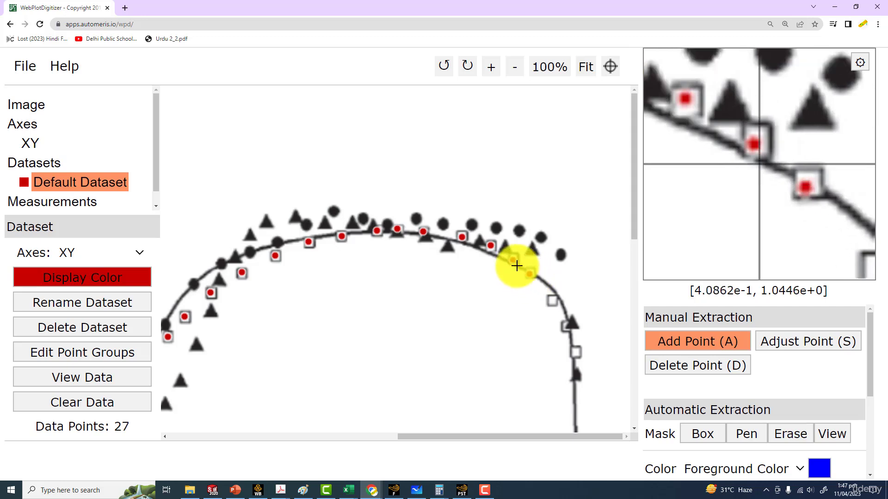
{"action": "left_click", "coordinate": [552, 300]}
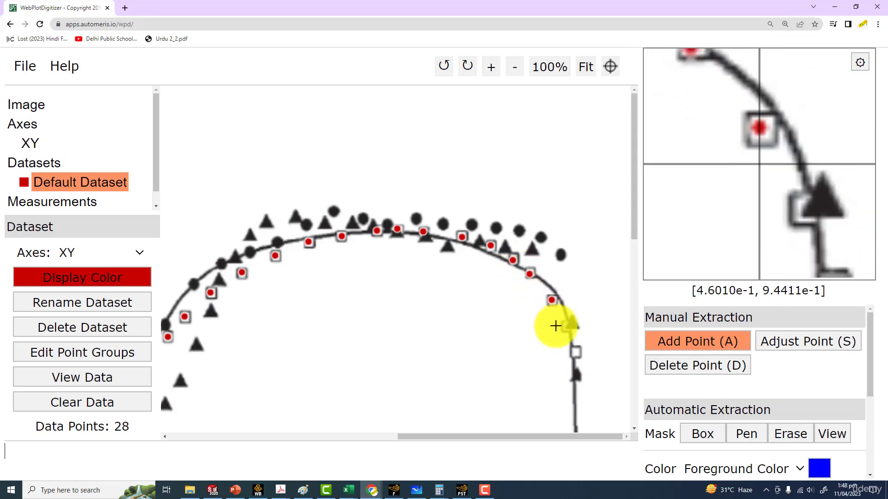
{"action": "left_click", "coordinate": [566, 326]}
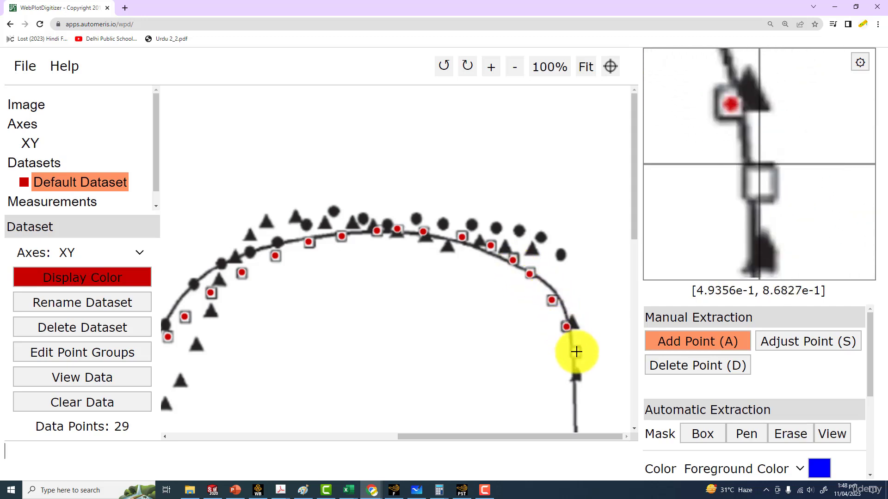
{"action": "left_click", "coordinate": [575, 352]}
Add the final data point where the curve meets the r/R axis at about 0.5.
{"action": "left_click_drag", "start_coordinate": [635, 224], "coordinate": [636, 400]}
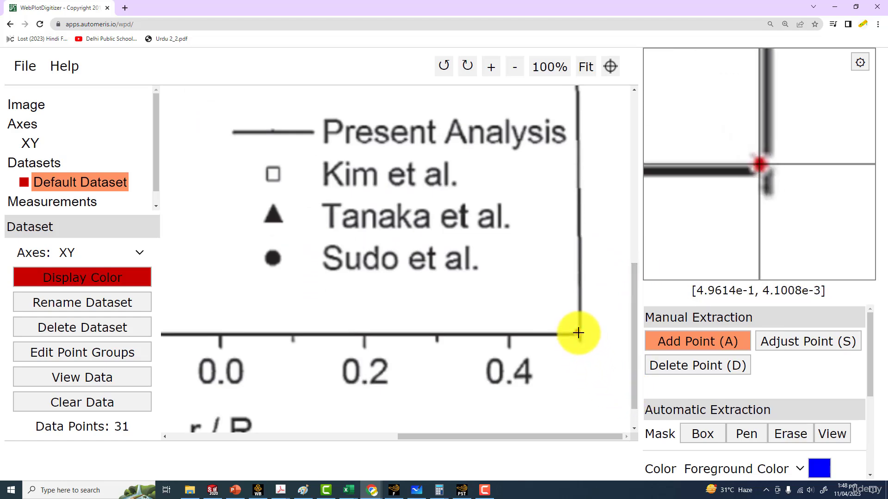
{"action": "key", "text": "ctrl+minus"}
{"action": "key", "text": "ctrl+minus"}
{"action": "key", "text": "ctrl+minus"}
{"action": "key", "text": "ctrl+minus"}
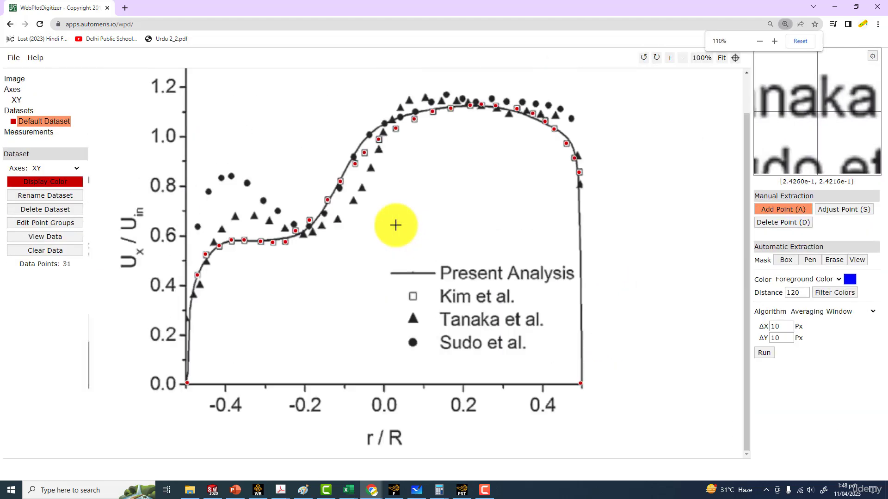
Display the acquired data of the default dataset and copy all its X, Y values.
{"action": "left_click", "coordinate": [43, 237]}
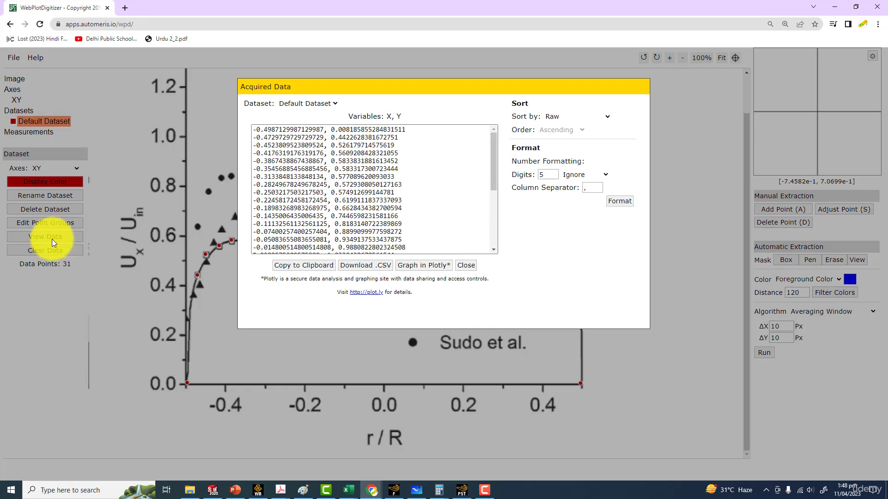
{"action": "left_click_drag", "start_coordinate": [251, 128], "coordinate": [473, 290]}
{"action": "right_click", "coordinate": [354, 215]}
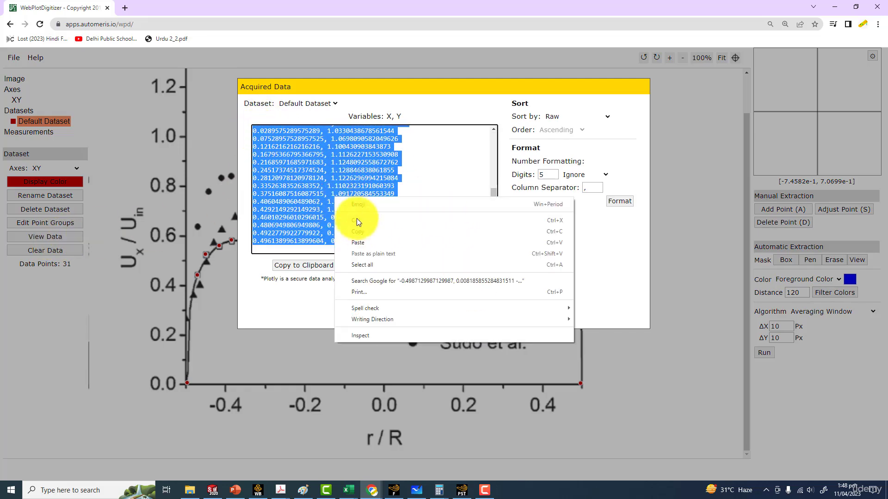
{"action": "left_click", "coordinate": [359, 231]}
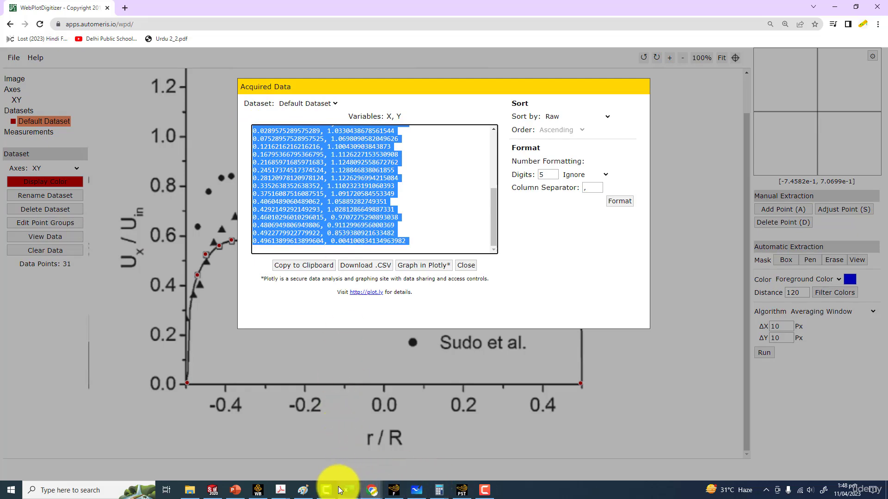
Switch to the Velocityprofile90deg workbook in Excel and paste the digitized X, Y data starting at cell I5.
{"action": "mouse_move", "coordinate": [346, 485]}
{"action": "left_click", "coordinate": [383, 462]}
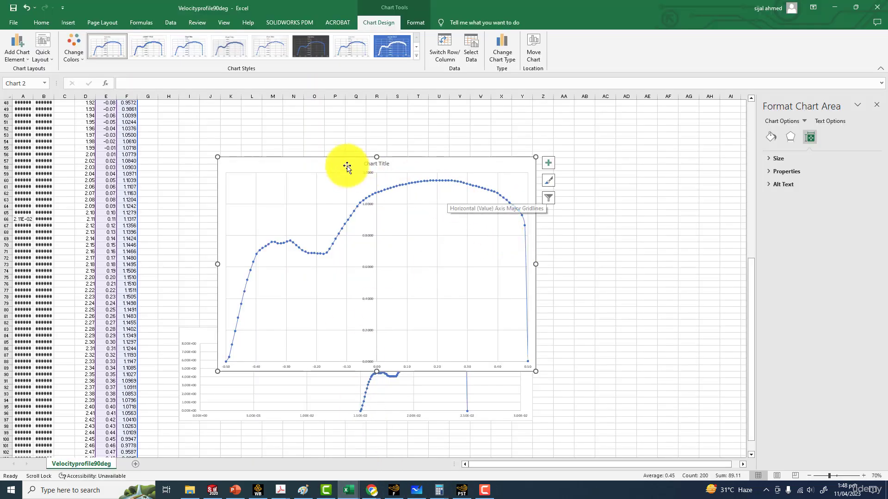
{"action": "left_click_drag", "start_coordinate": [313, 159], "coordinate": [261, 156]}
{"action": "scroll", "coordinate": [573, 123], "scroll_direction": "up", "scroll_amount": 16}
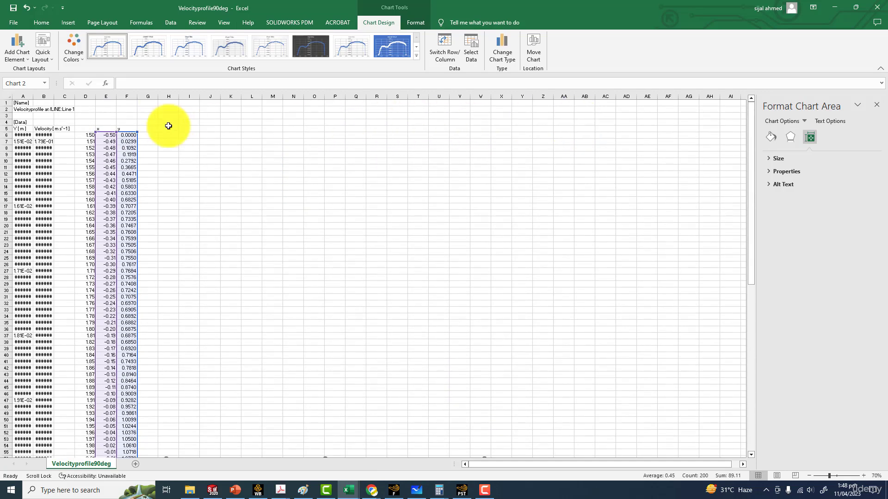
{"action": "right_click", "coordinate": [190, 130]}
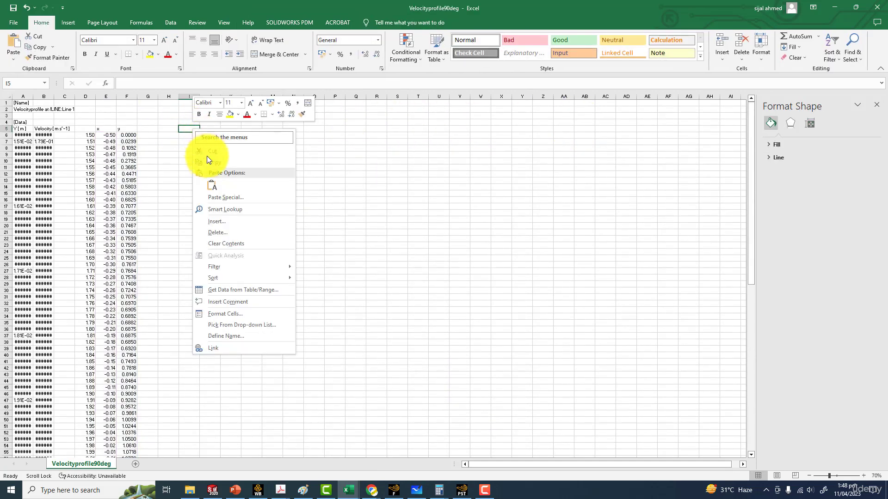
{"action": "left_click", "coordinate": [217, 184]}
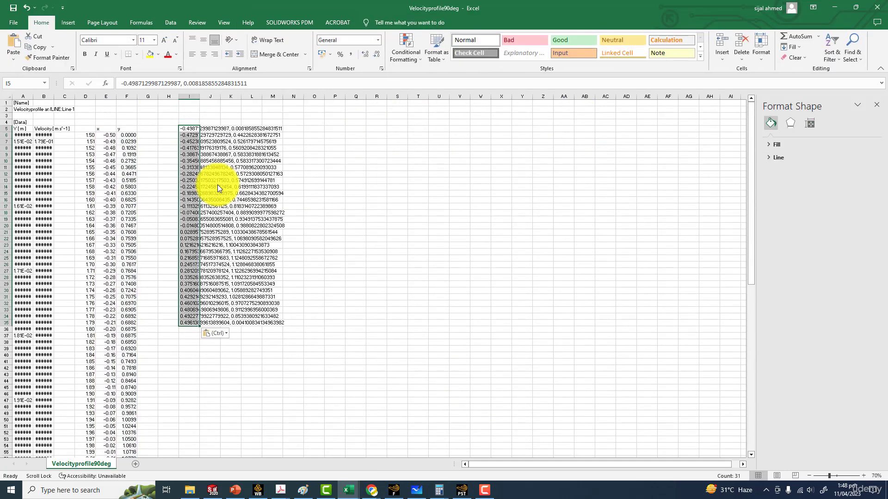
Split the pasted data into columns I and J as delimited text separated by spaces, and widen column I.
{"action": "left_click", "coordinate": [174, 24]}
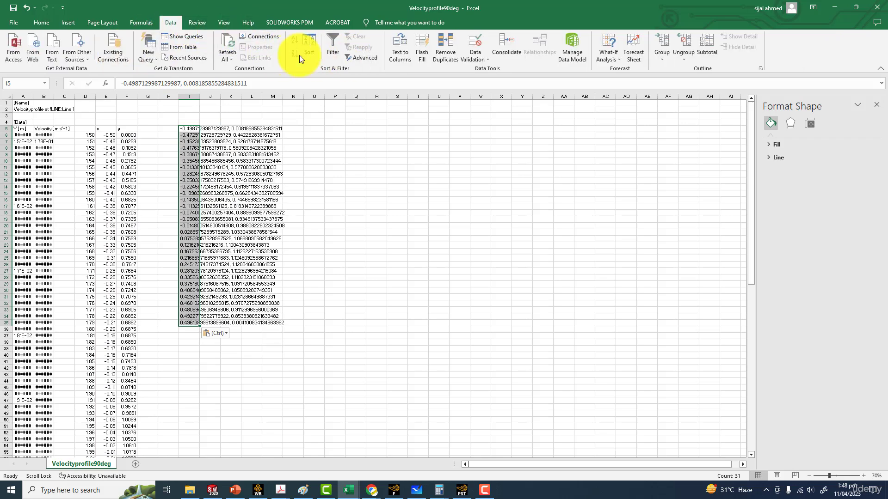
{"action": "left_click", "coordinate": [394, 46]}
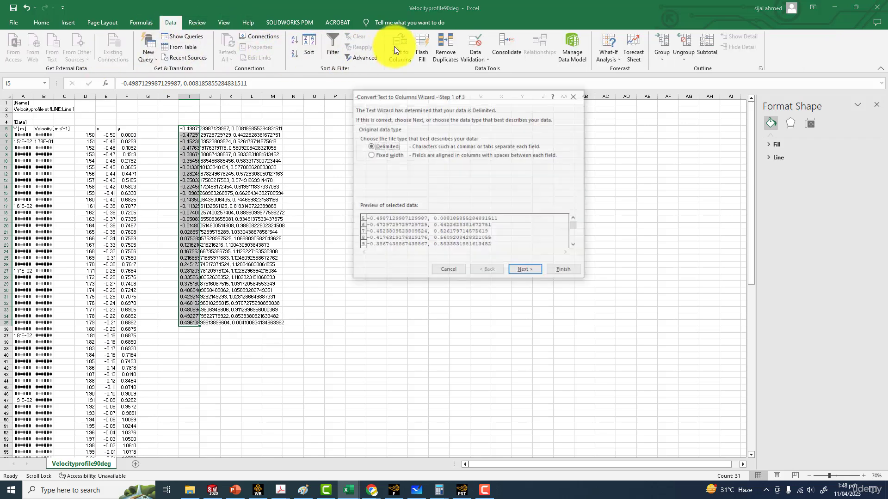
{"action": "left_click", "coordinate": [524, 272]}
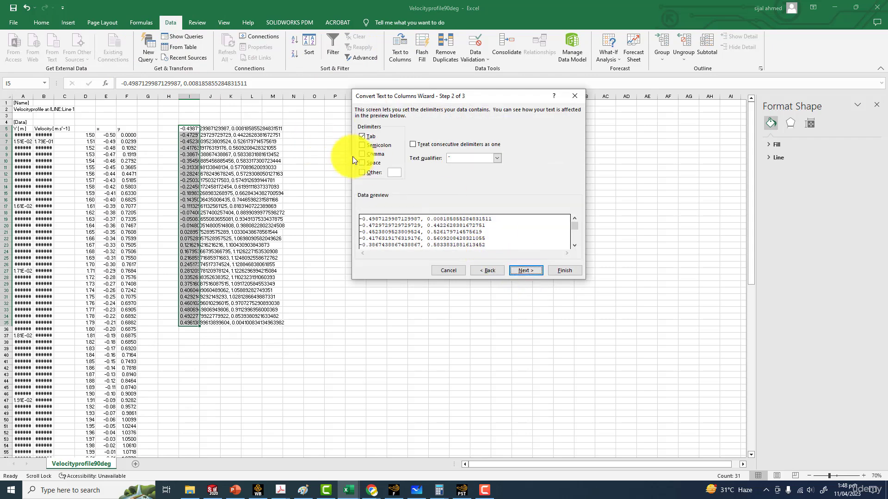
{"action": "left_click", "coordinate": [523, 270]}
{"action": "left_click", "coordinate": [564, 270]}
{"action": "left_click_drag", "start_coordinate": [200, 97], "coordinate": [235, 96]}
Label E5 "Axial Distance" and F5 "Normalized veloicty", and widen column F to fit its heading.
{"action": "left_click", "coordinate": [88, 122]}
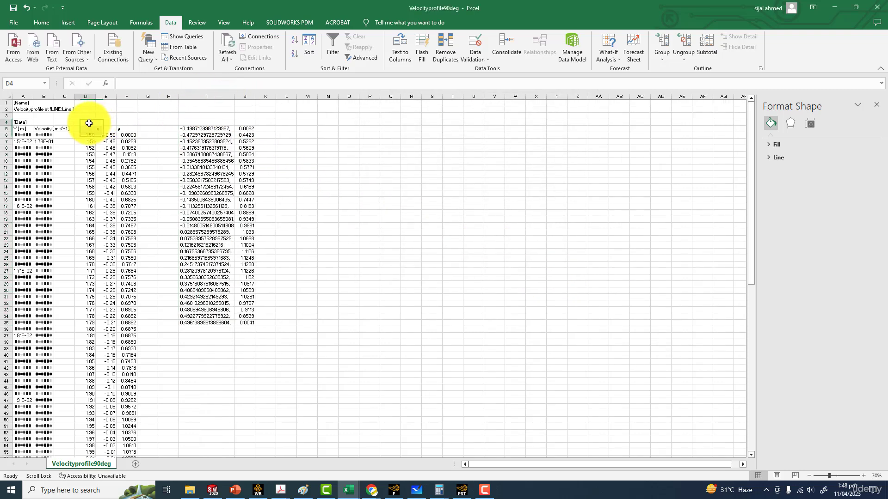
{"action": "left_click", "coordinate": [110, 129]}
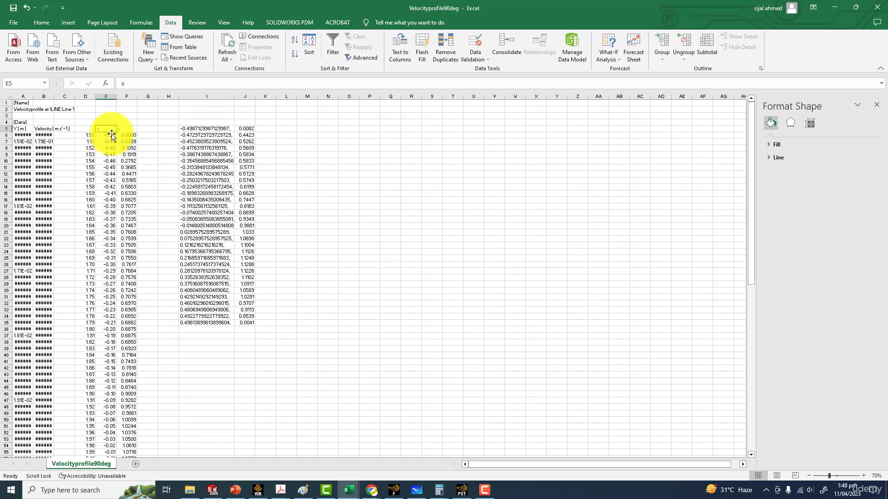
{"action": "type", "text": "Axial Distance"}
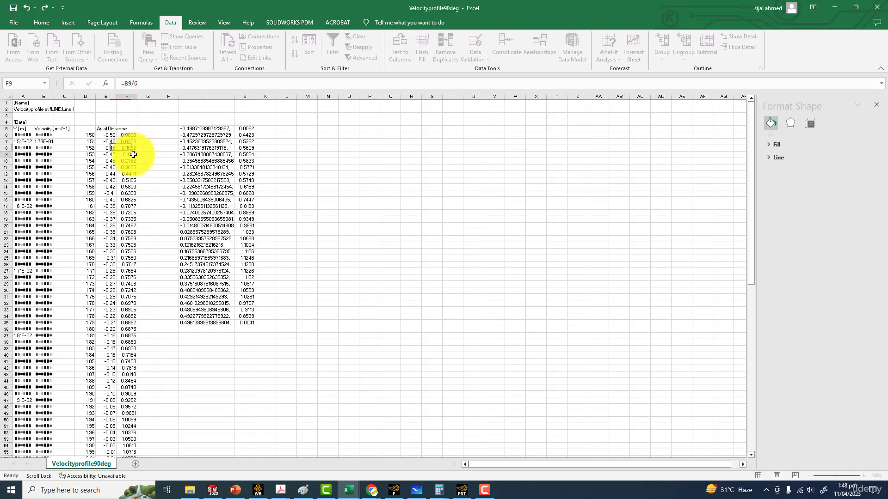
{"action": "left_click", "coordinate": [126, 123]}
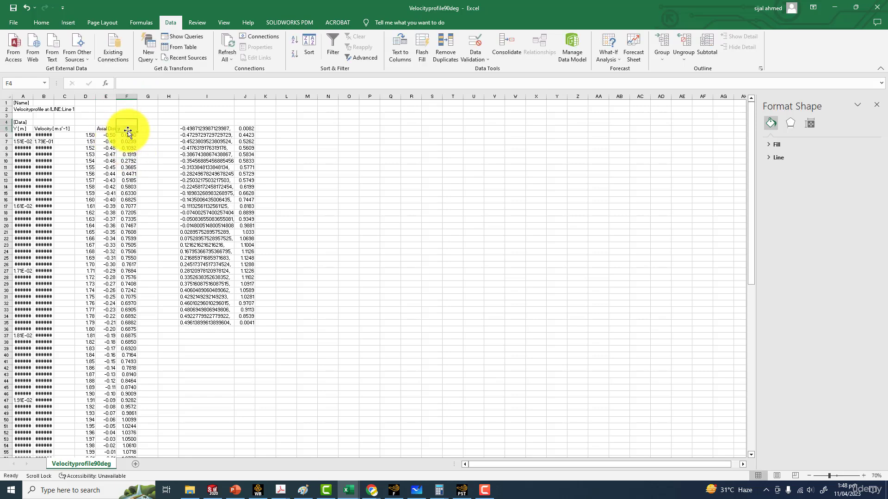
{"action": "type", "text": "Normalized veloicty"}
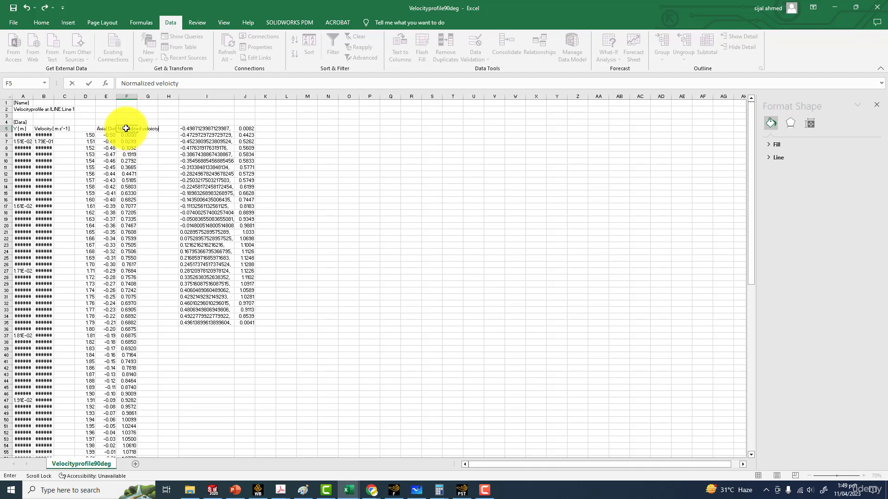
{"action": "key", "text": "Return"}
{"action": "left_click_drag", "start_coordinate": [117, 96], "coordinate": [177, 97]}
Merge and center cells E4:F4 above the headings and enter the title "CFD".
{"action": "left_click", "coordinate": [126, 122]}
{"action": "left_click_drag", "start_coordinate": [125, 122], "coordinate": [157, 121]}
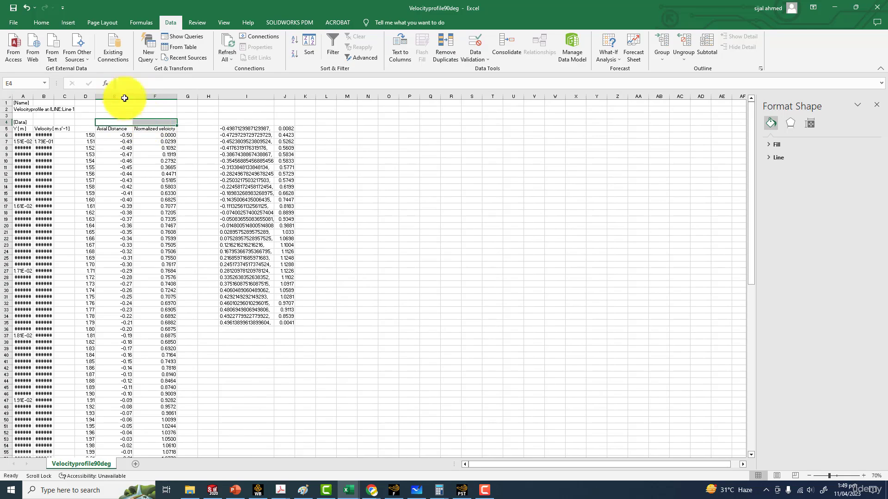
{"action": "left_click", "coordinate": [46, 23]}
{"action": "scroll", "coordinate": [179, 110], "scroll_direction": "up", "scroll_amount": 2, "text": "ctrl"}
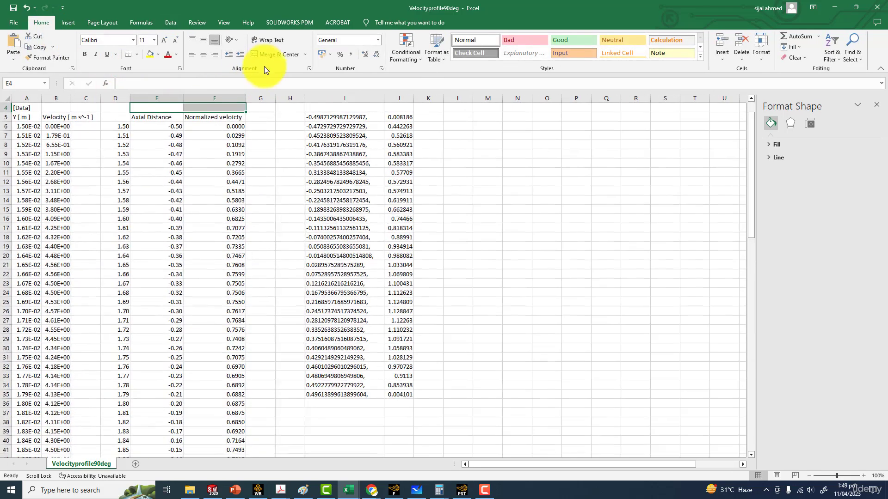
{"action": "left_click", "coordinate": [274, 54]}
{"action": "type", "text": "CFD"}
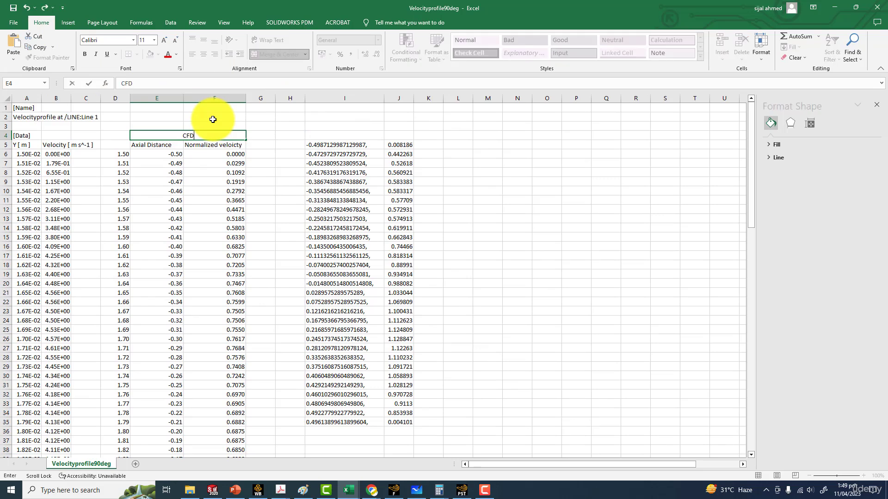
Enter "Axial Distance" in I4 and copy the "Normalized veloicty" heading from F5 into J4.
{"action": "left_click", "coordinate": [332, 135]}
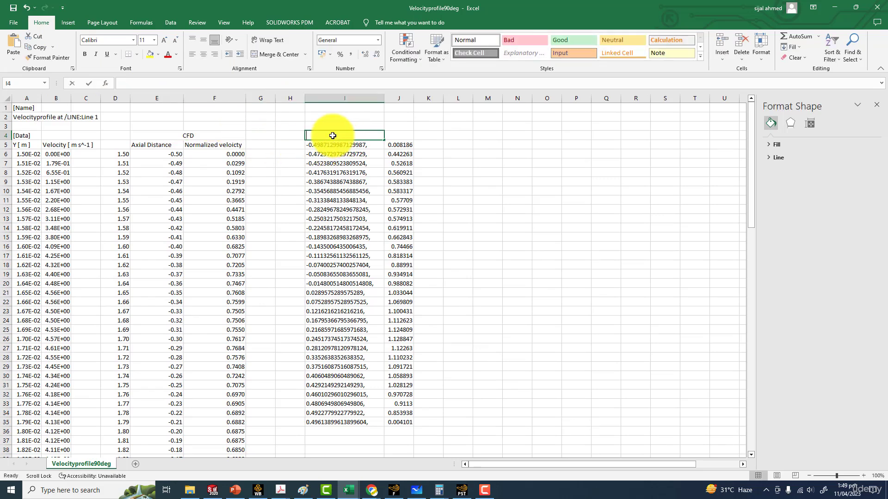
{"action": "type", "text": "Axial Distanc"}
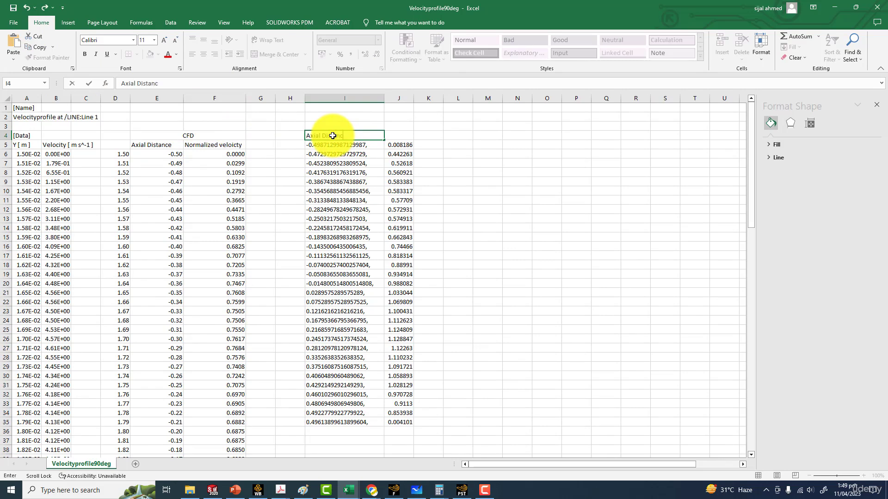
{"action": "type", "text": "e"}
{"action": "left_click", "coordinate": [212, 144]}
{"action": "right_click", "coordinate": [212, 144]}
{"action": "left_click", "coordinate": [231, 177]}
{"action": "right_click", "coordinate": [402, 138]}
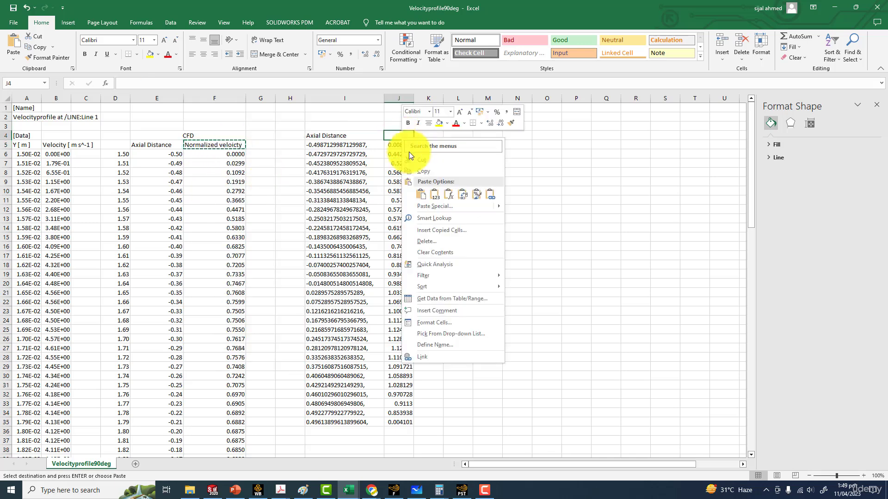
{"action": "left_click", "coordinate": [424, 195]}
Merge and center I3:J3, title it "Kim et al", and widen column J to fit its heading.
{"action": "left_click", "coordinate": [332, 126]}
{"action": "left_click_drag", "start_coordinate": [332, 127], "coordinate": [390, 125]}
{"action": "left_click", "coordinate": [255, 55]}
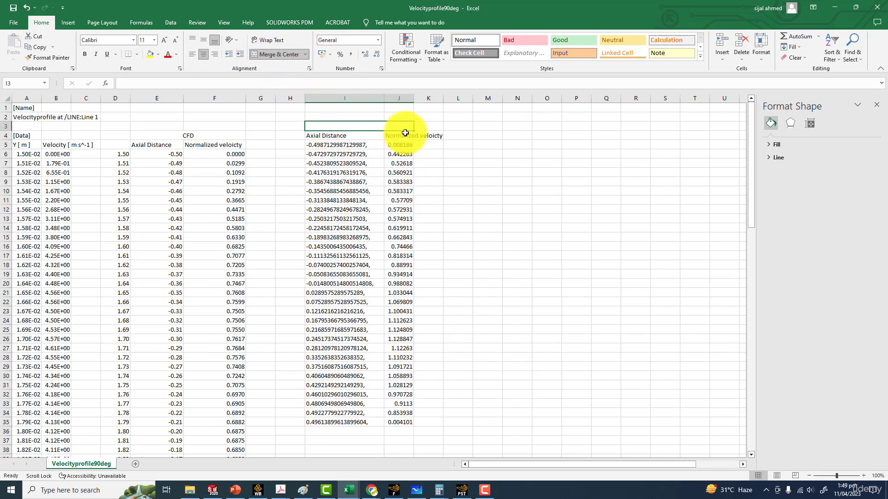
{"action": "type", "text": "Kim"}
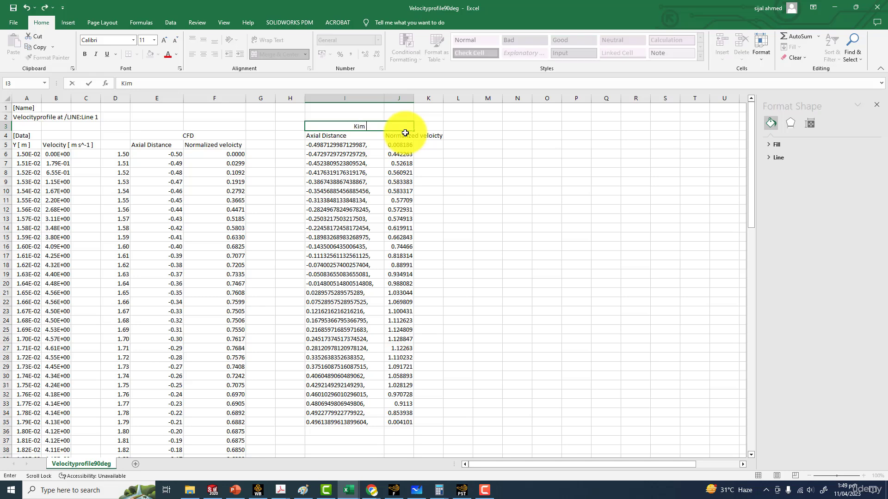
{"action": "type", "text": " et all"}
{"action": "key", "text": "BackSpace"}
{"action": "key", "text": "Return"}
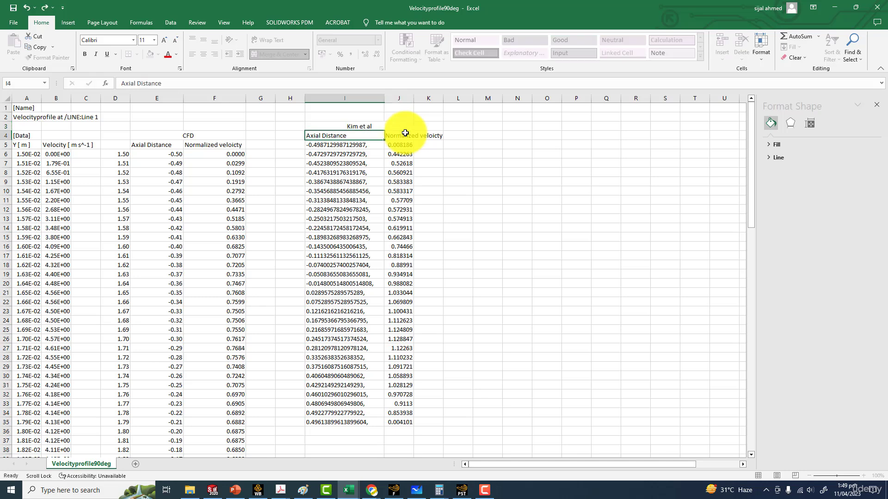
{"action": "left_click_drag", "start_coordinate": [414, 100], "coordinate": [446, 99]}
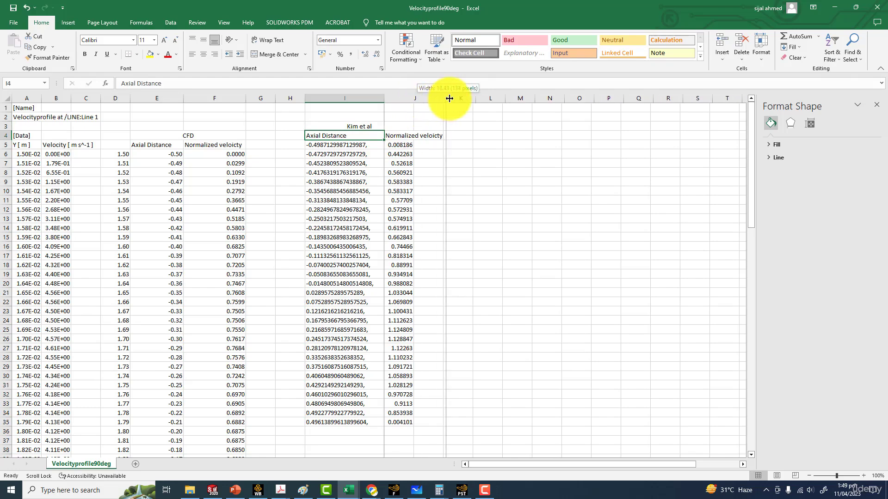
Apply all borders to the CFD table in E4:F105 and make its title and column headings bold.
{"action": "left_click_drag", "start_coordinate": [151, 134], "coordinate": [222, 430]}
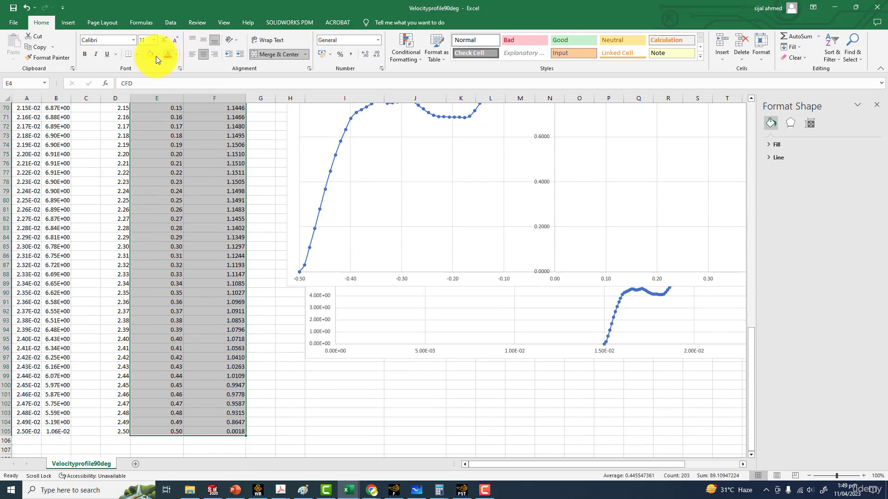
{"action": "left_click", "coordinate": [137, 54]}
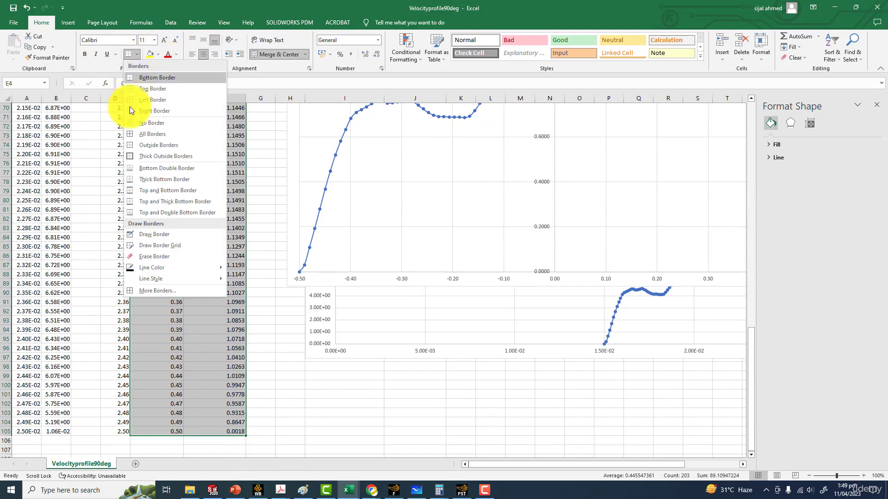
{"action": "left_click", "coordinate": [130, 134]}
{"action": "left_click", "coordinate": [158, 135]}
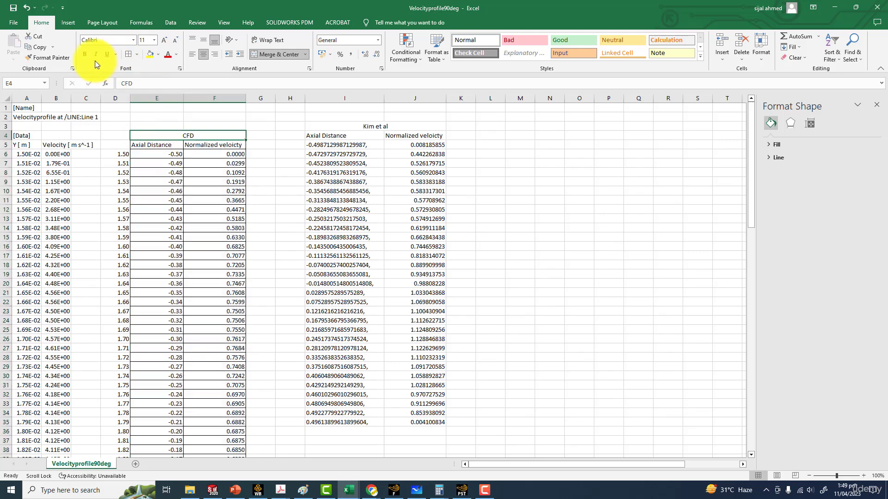
{"action": "left_click_drag", "start_coordinate": [153, 145], "coordinate": [212, 144]}
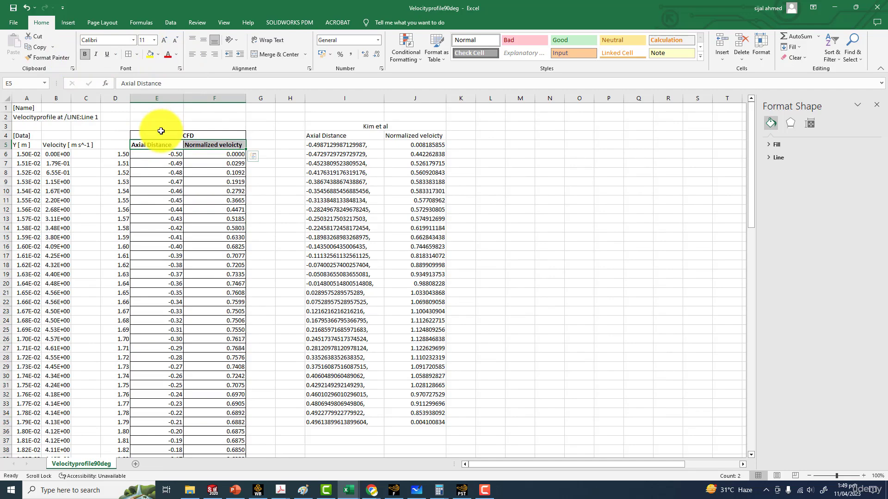
Fill the whole CFD table in E4:F105 with a light orange theme color.
{"action": "left_click_drag", "start_coordinate": [165, 137], "coordinate": [233, 435]}
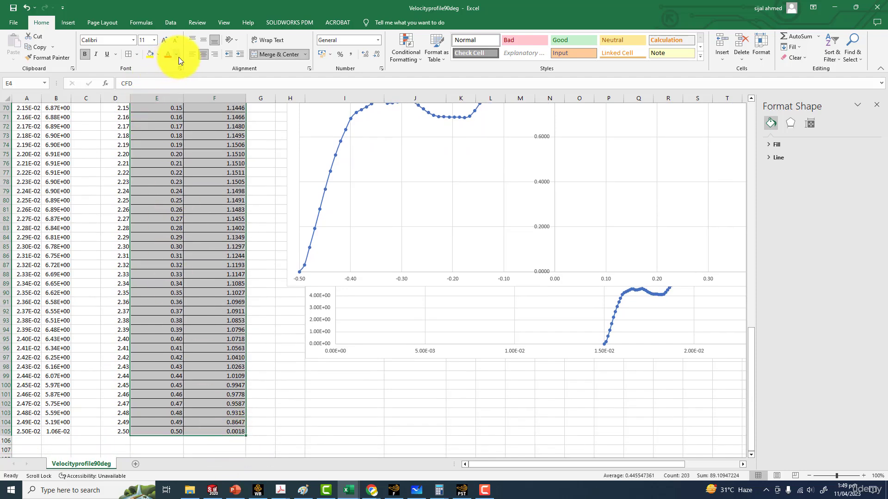
{"action": "left_click", "coordinate": [158, 54]}
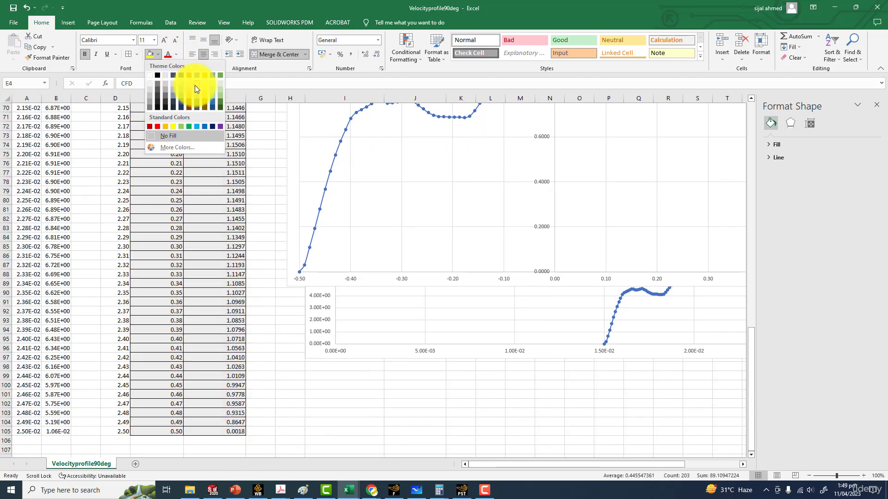
{"action": "left_click", "coordinate": [187, 84]}
{"action": "scroll", "coordinate": [234, 163], "scroll_direction": "up", "scroll_amount": 20}
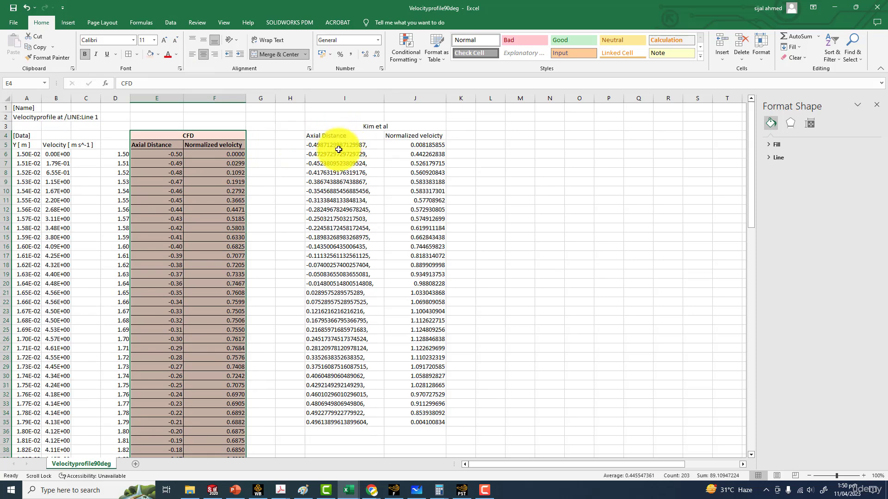
Remove the trailing commas from the Kim et al Axial Distance values in cells I5 to I9.
{"action": "left_click", "coordinate": [373, 145]}
{"action": "double_click", "coordinate": [373, 146]}
{"action": "key", "text": "BackSpace"}
{"action": "key", "text": "Return"}
{"action": "double_click", "coordinate": [373, 157]}
{"action": "key", "text": "BackSpace"}
{"action": "key", "text": "Return"}
{"action": "double_click", "coordinate": [371, 167]}
{"action": "double_click", "coordinate": [371, 165]}
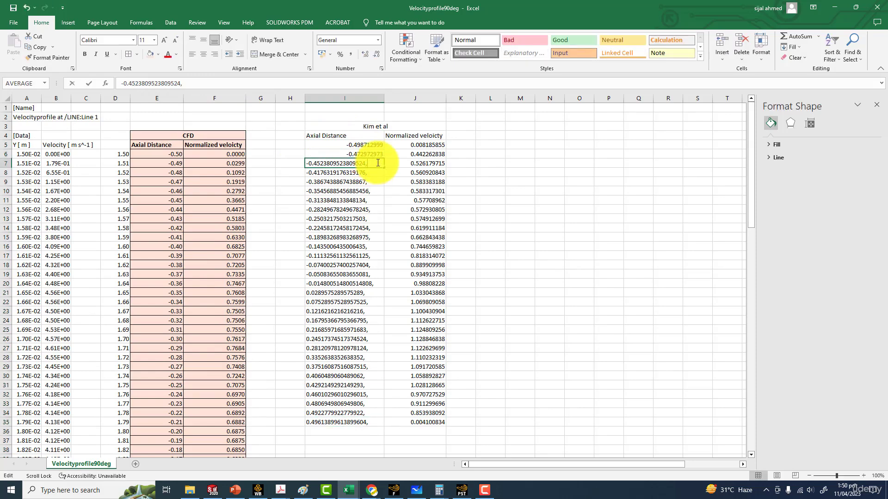
{"action": "key", "text": "BackSpace"}
{"action": "key", "text": "Return"}
{"action": "double_click", "coordinate": [372, 175]}
{"action": "key", "text": "Return"}
{"action": "double_click", "coordinate": [370, 183]}
{"action": "key", "text": "BackSpace"}
{"action": "key", "text": "Return"}
{"action": "key", "text": "BackSpace"}
{"action": "left_click", "coordinate": [26, 8]}
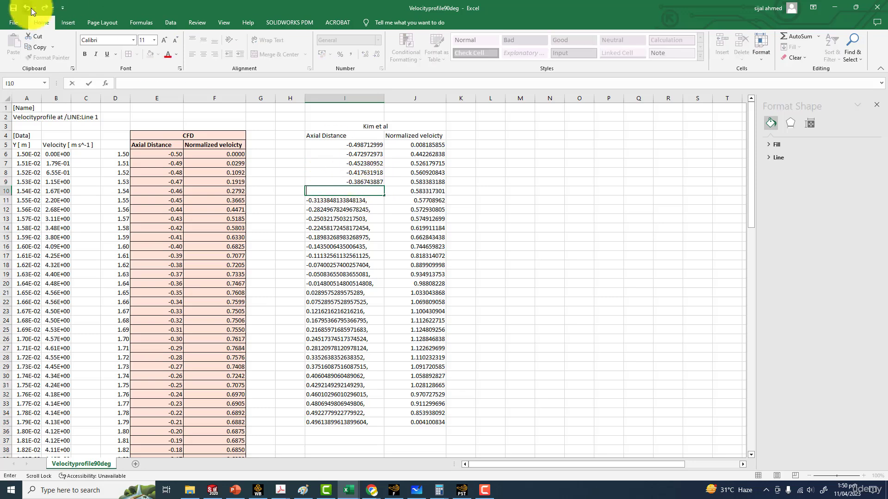
Remove the trailing commas from the Kim et al Axial Distance values in cells I10 to I13.
{"action": "double_click", "coordinate": [374, 193]}
{"action": "key", "text": "BackSpace"}
{"action": "key", "text": "Return"}
{"action": "double_click", "coordinate": [368, 204]}
{"action": "double_click", "coordinate": [370, 200]}
{"action": "key", "text": "BackSpace"}
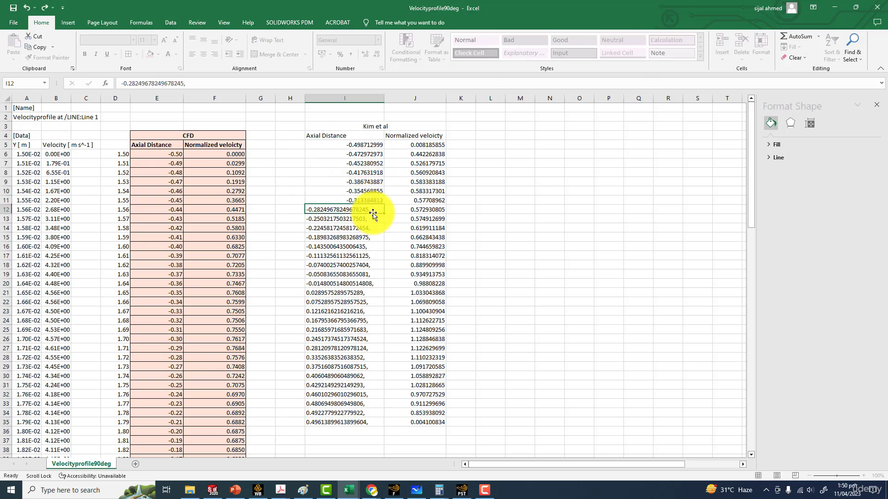
{"action": "key", "text": "Return"}
{"action": "double_click", "coordinate": [372, 213]}
{"action": "double_click", "coordinate": [376, 210]}
{"action": "key", "text": "BackSpace"}
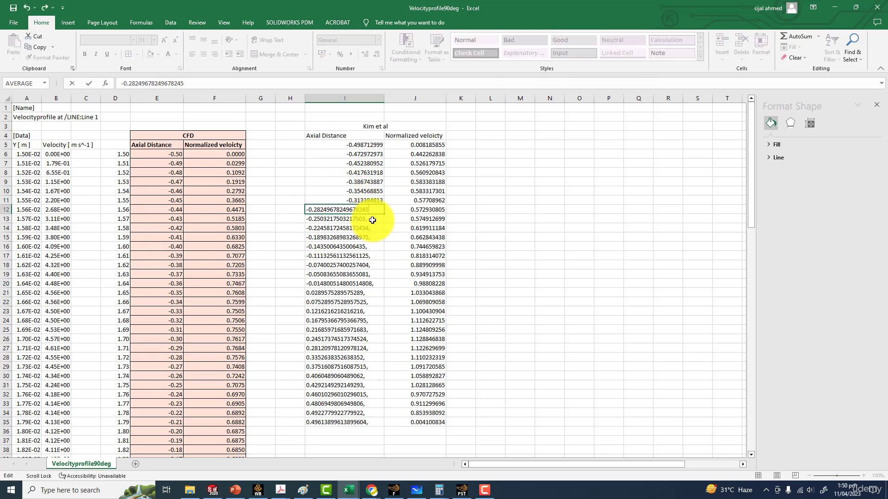
{"action": "key", "text": "Return"}
{"action": "double_click", "coordinate": [365, 218]}
{"action": "key", "text": "BackSpace"}
{"action": "key", "text": "Return"}
Remove the trailing commas from the Kim et al Axial Distance values in cells I14 to I17.
{"action": "double_click", "coordinate": [377, 228]}
{"action": "key", "text": "BackSpace"}
{"action": "key", "text": "Return"}
{"action": "double_click", "coordinate": [377, 238]}
{"action": "key", "text": "BackSpace"}
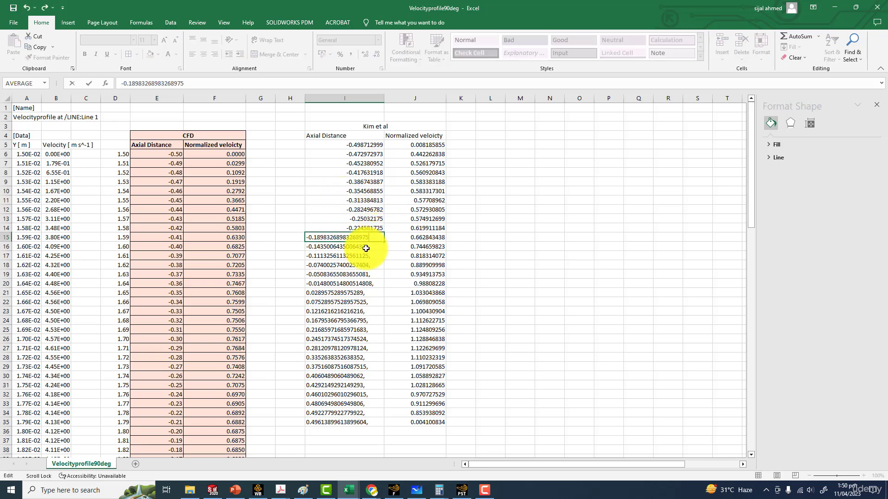
{"action": "key", "text": "Return"}
{"action": "double_click", "coordinate": [367, 247]}
{"action": "key", "text": "BackSpace"}
{"action": "key", "text": "Return"}
{"action": "double_click", "coordinate": [376, 259]}
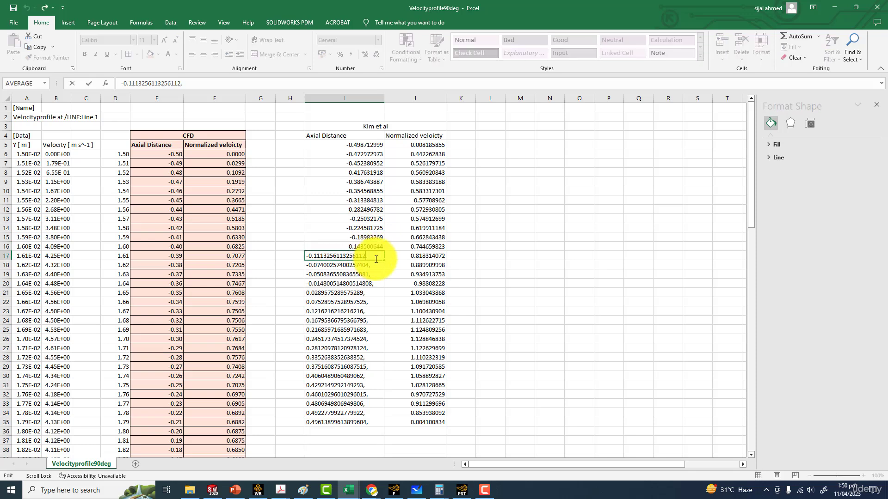
{"action": "type", "text": "568854"}
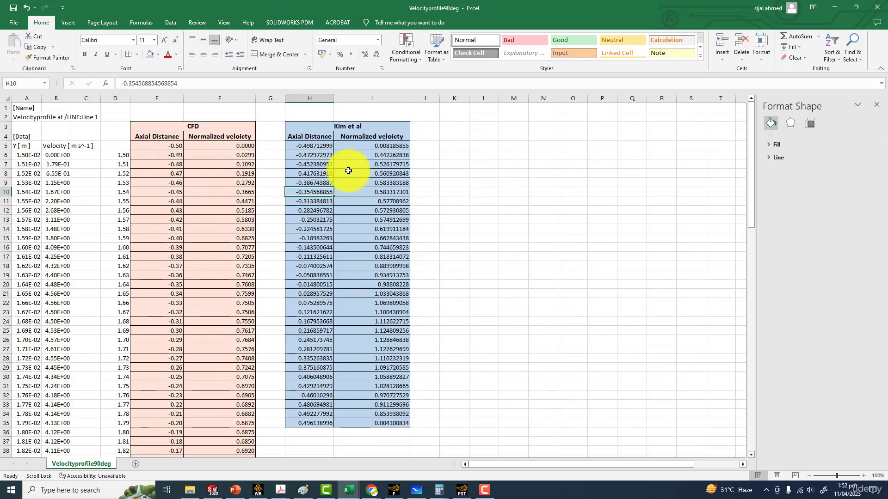
Name the existing series of the normalized velocity chart CFD_0.8Million.
{"action": "scroll", "coordinate": [278, 305], "scroll_direction": "down", "scroll_amount": 17}
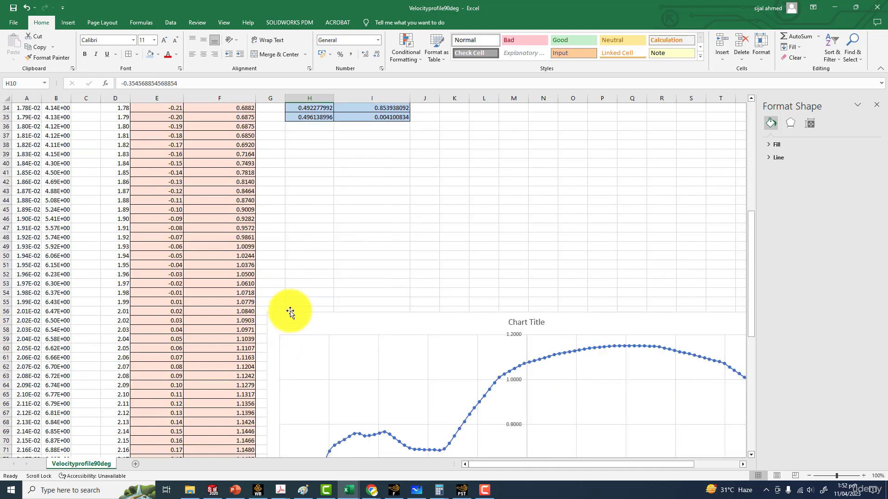
{"action": "right_click", "coordinate": [388, 332]}
{"action": "left_click", "coordinate": [421, 384]}
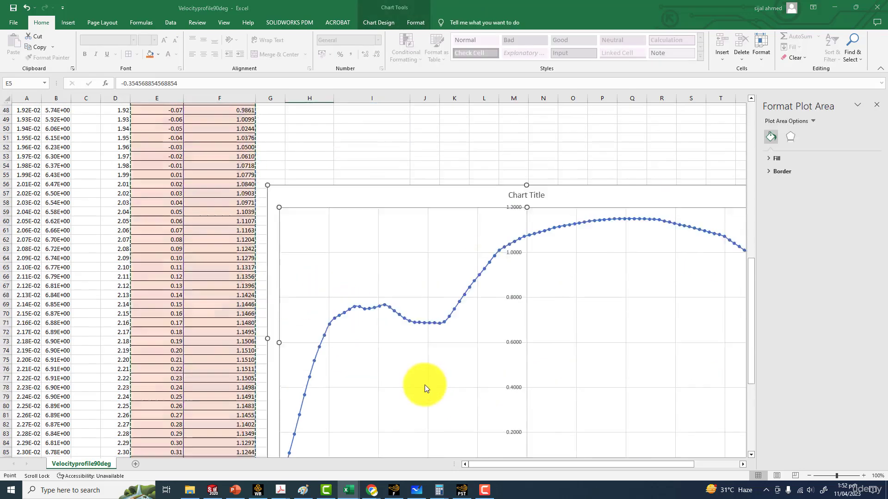
{"action": "left_click", "coordinate": [360, 211]}
{"action": "left_click", "coordinate": [389, 197]}
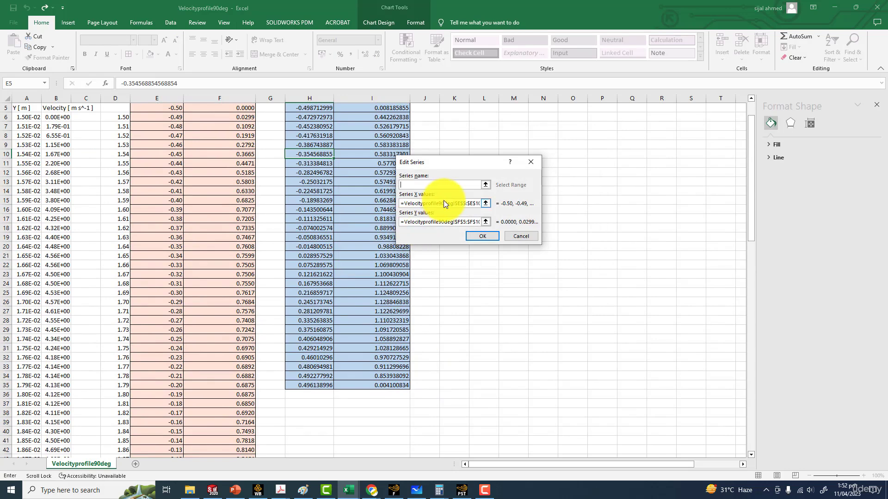
{"action": "type", "text": "CFD_0.8Million"}
{"action": "left_click", "coordinate": [470, 235]}
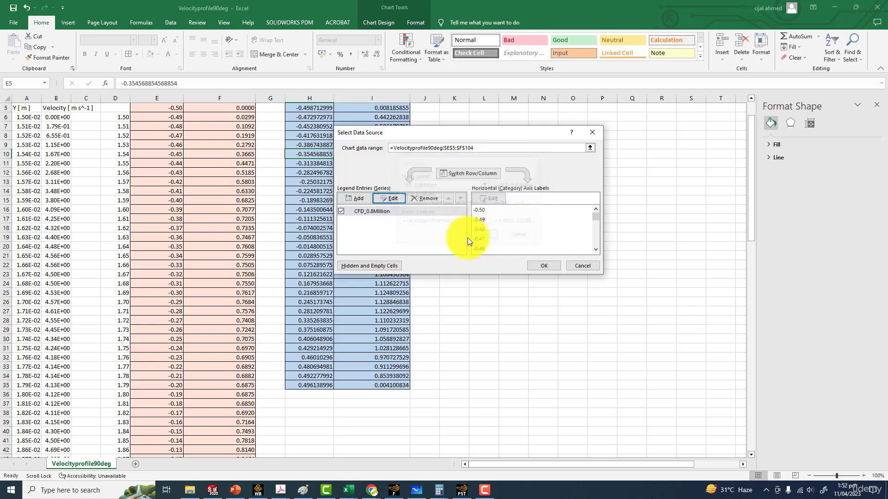
Add a second chart series named Kim et al with its X values taken from H5:H35.
{"action": "left_click", "coordinate": [353, 198]}
{"action": "type", "text": "c"}
{"action": "key", "text": "BackSpace"}
{"action": "type", "text": "Ki"}
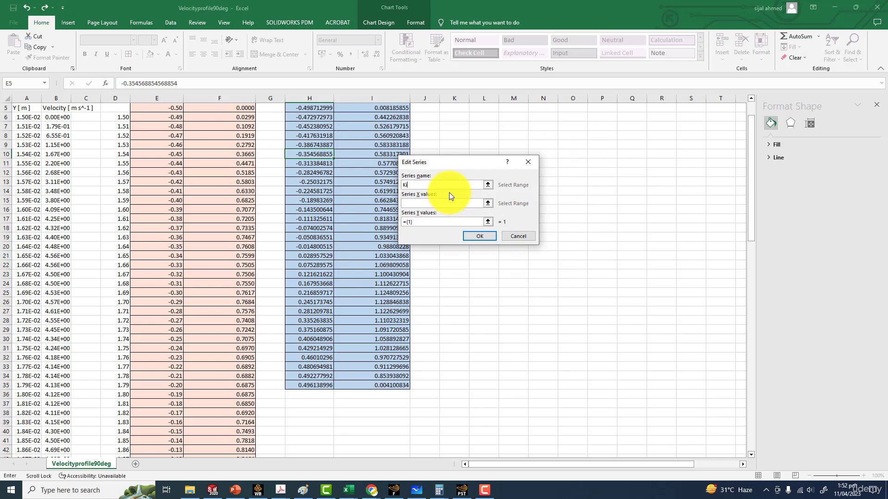
{"action": "type", "text": "m et al"}
{"action": "left_click", "coordinate": [486, 204]}
{"action": "scroll", "coordinate": [272, 242], "scroll_direction": "up", "scroll_amount": 2}
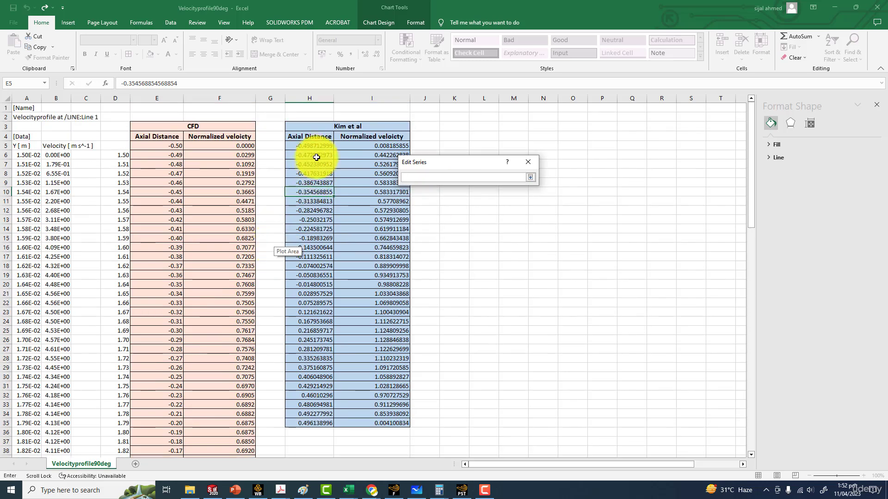
{"action": "left_click_drag", "start_coordinate": [312, 142], "coordinate": [306, 429]}
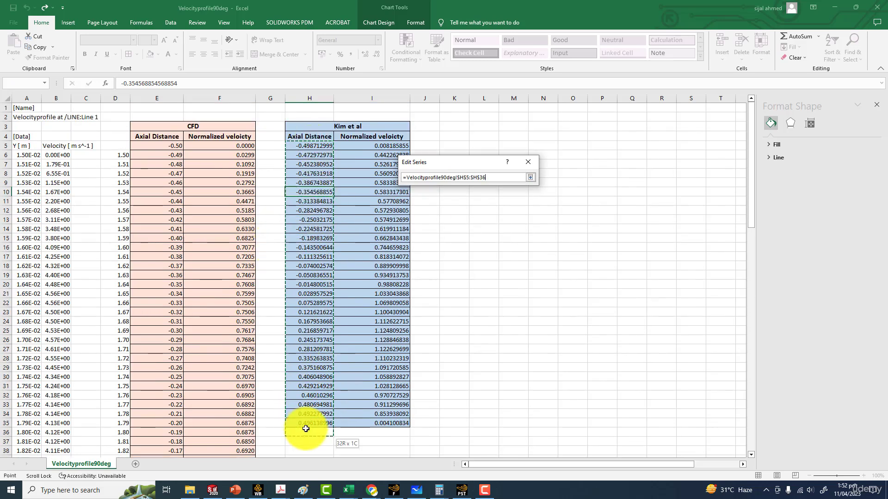
{"action": "left_click", "coordinate": [530, 177]}
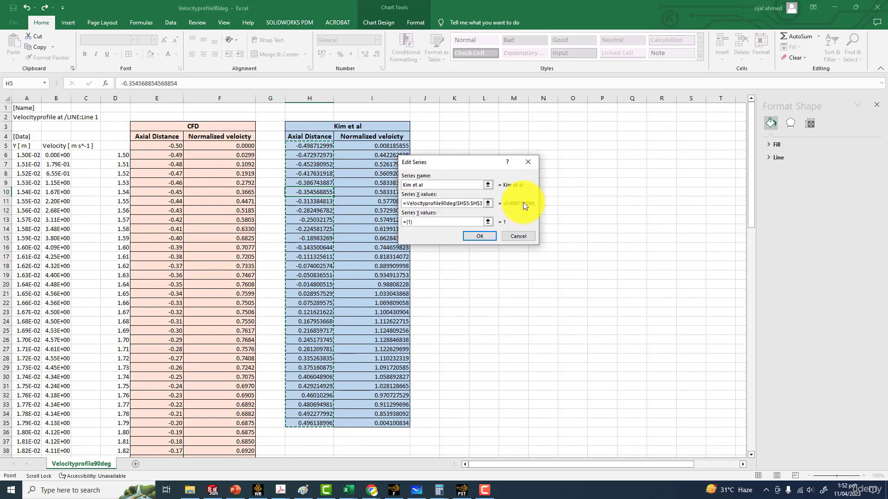
Set the Kim et al series' Y values to I5:I35 and apply the chart data changes.
{"action": "left_click", "coordinate": [488, 222]}
{"action": "left_click_drag", "start_coordinate": [363, 146], "coordinate": [376, 423]}
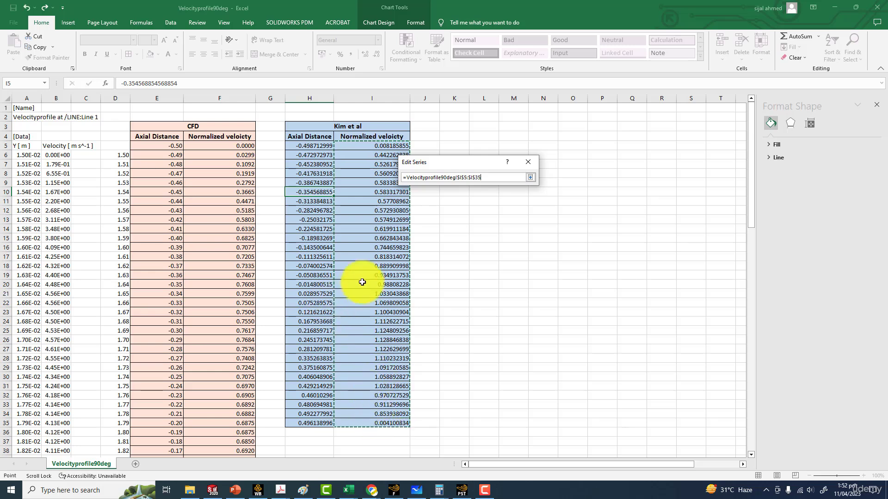
{"action": "left_click", "coordinate": [531, 177]}
{"action": "left_click", "coordinate": [491, 235]}
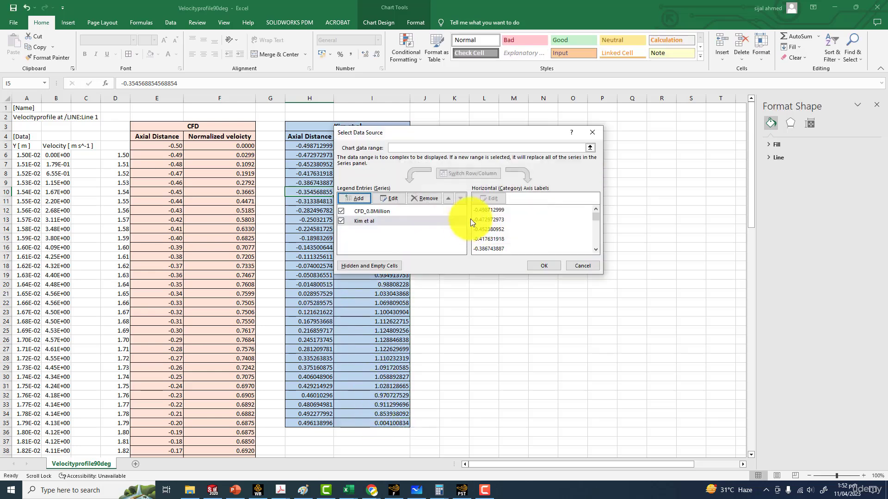
{"action": "left_click", "coordinate": [542, 265]}
Move the CFD and Kim et al comparison chart up beside the Kim et al table.
{"action": "scroll", "coordinate": [406, 328], "scroll_direction": "down", "scroll_amount": 16}
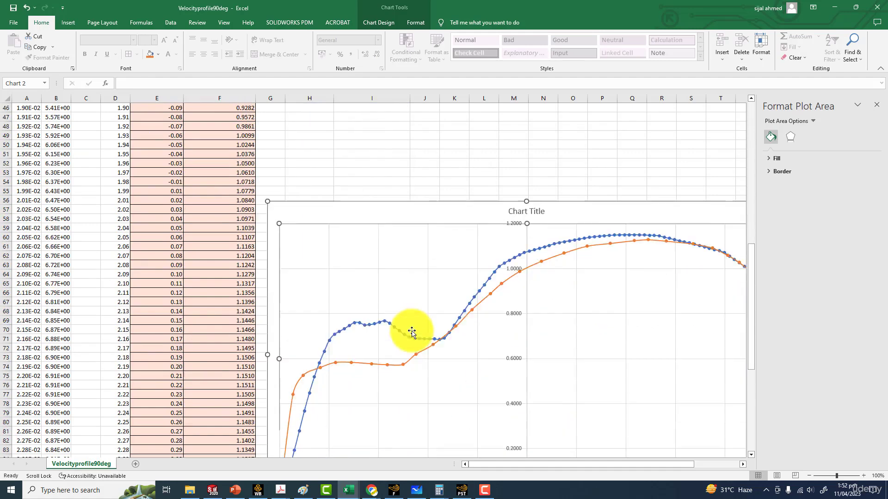
{"action": "left_click", "coordinate": [317, 158]}
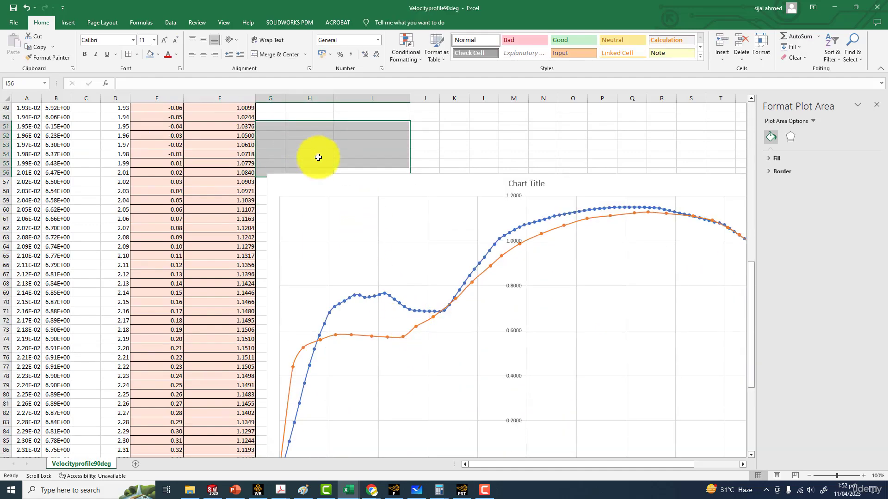
{"action": "left_click", "coordinate": [343, 182]}
{"action": "scroll", "coordinate": [343, 182], "scroll_direction": "down", "scroll_amount": 3}
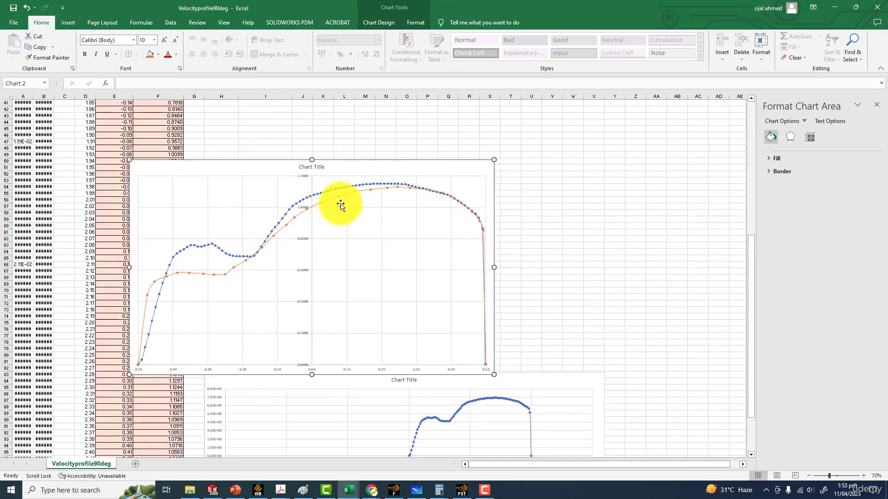
{"action": "scroll", "coordinate": [245, 206], "scroll_direction": "down", "scroll_amount": 2}
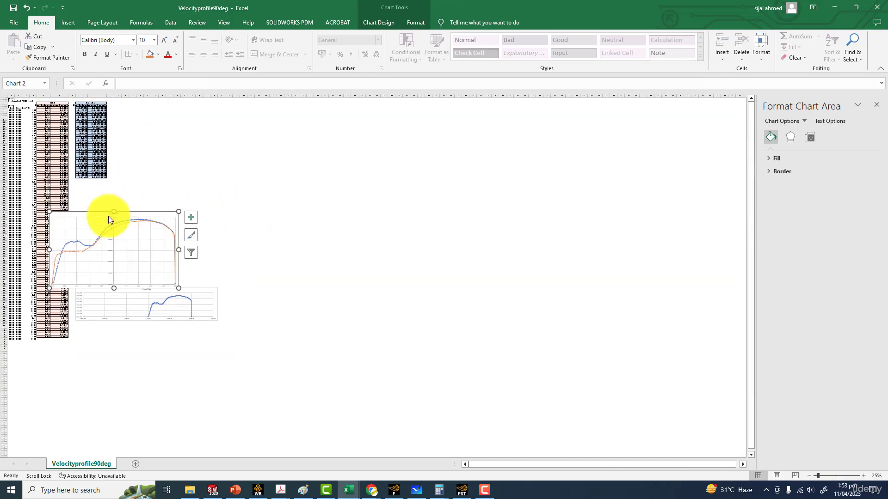
{"action": "left_click_drag", "start_coordinate": [104, 213], "coordinate": [171, 112]}
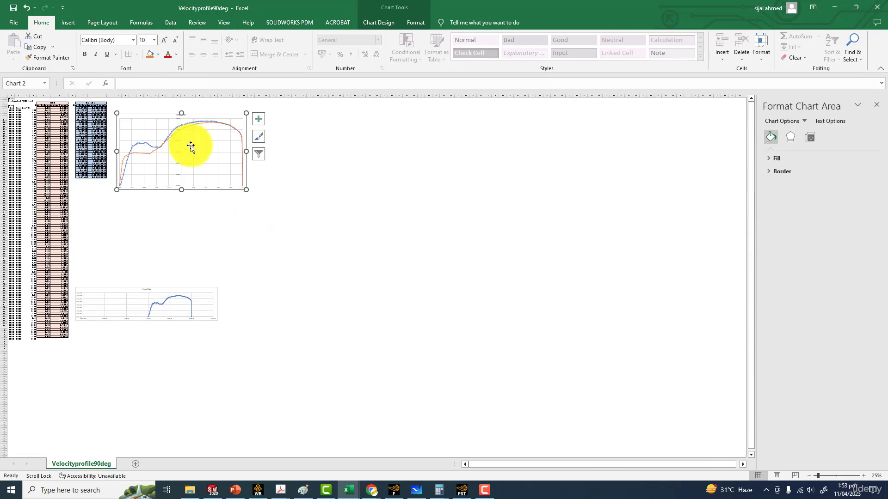
{"action": "scroll", "coordinate": [190, 144], "scroll_direction": "up", "scroll_amount": 2}
{"action": "scroll", "coordinate": [323, 233], "scroll_direction": "up", "scroll_amount": 2}
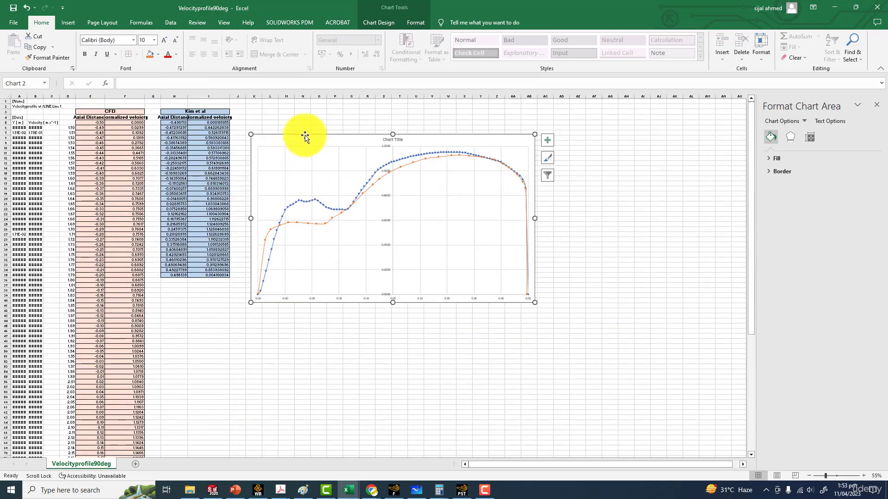
Align the comparison chart with the top of the Kim et al table, starting at column J.
{"action": "left_click_drag", "start_coordinate": [301, 135], "coordinate": [293, 118]}
{"action": "scroll", "coordinate": [397, 204], "scroll_direction": "up", "scroll_amount": 1}
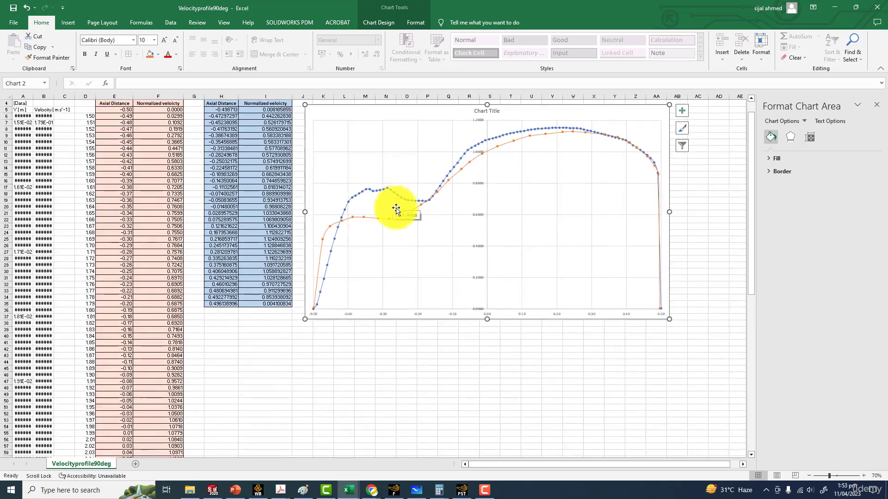
{"action": "scroll", "coordinate": [426, 238], "scroll_direction": "up", "scroll_amount": 1}
{"action": "left_click_drag", "start_coordinate": [350, 125], "coordinate": [343, 113]}
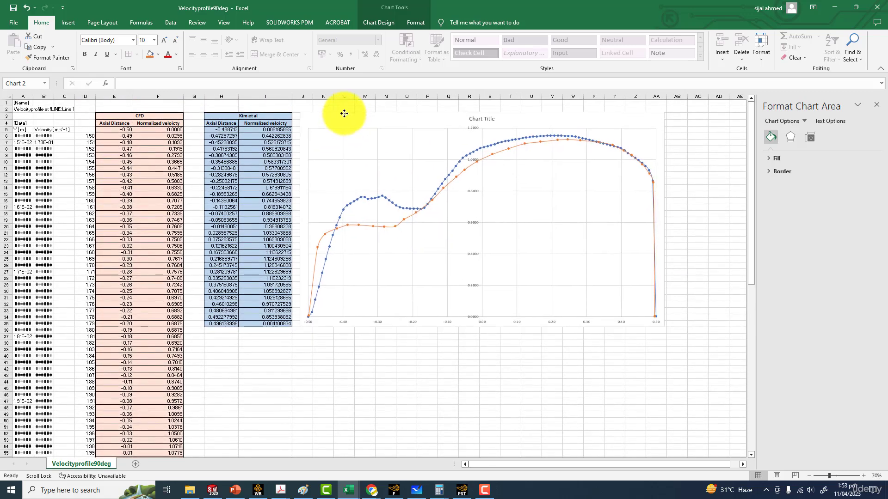
{"action": "left_click", "coordinate": [430, 374]}
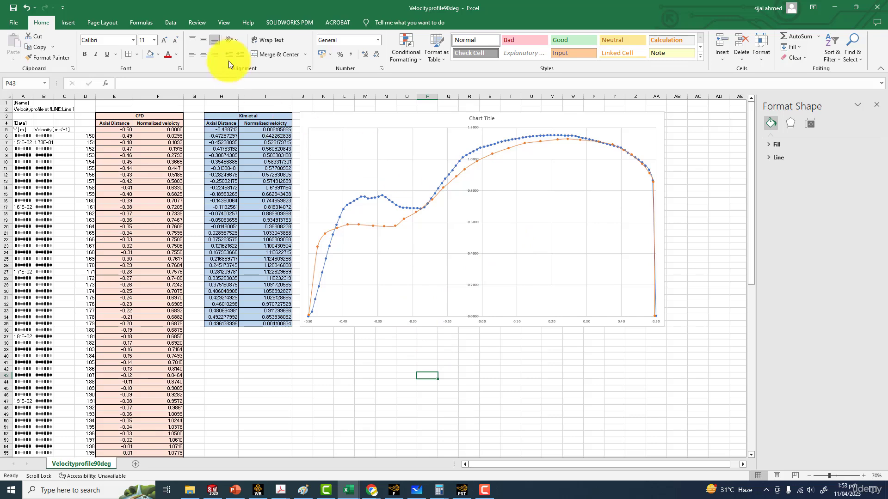
Apply the quick layout with a chart title, both axis titles and a side legend to the comparison chart.
{"action": "left_click", "coordinate": [352, 135]}
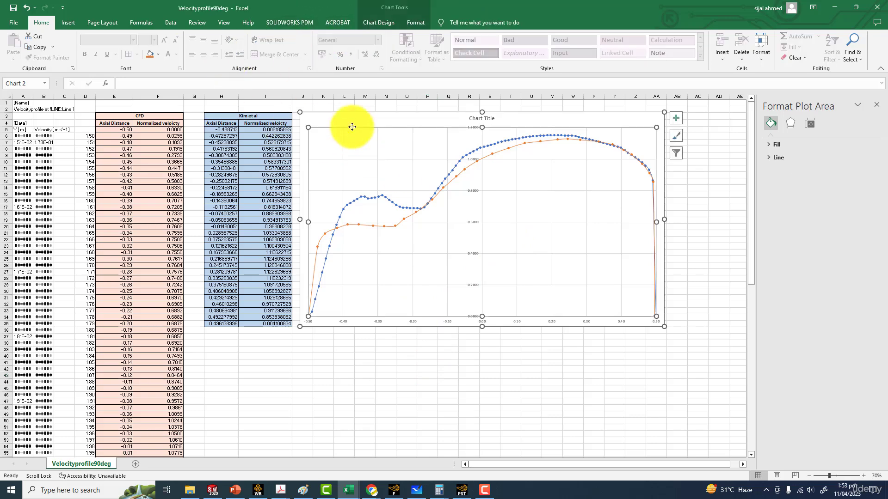
{"action": "left_click", "coordinate": [389, 24]}
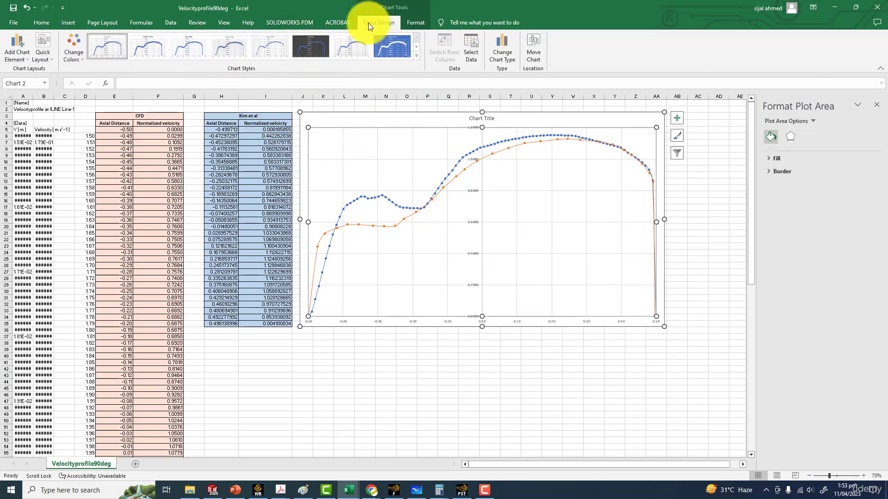
{"action": "left_click", "coordinate": [47, 63]}
{"action": "left_click", "coordinate": [46, 76]}
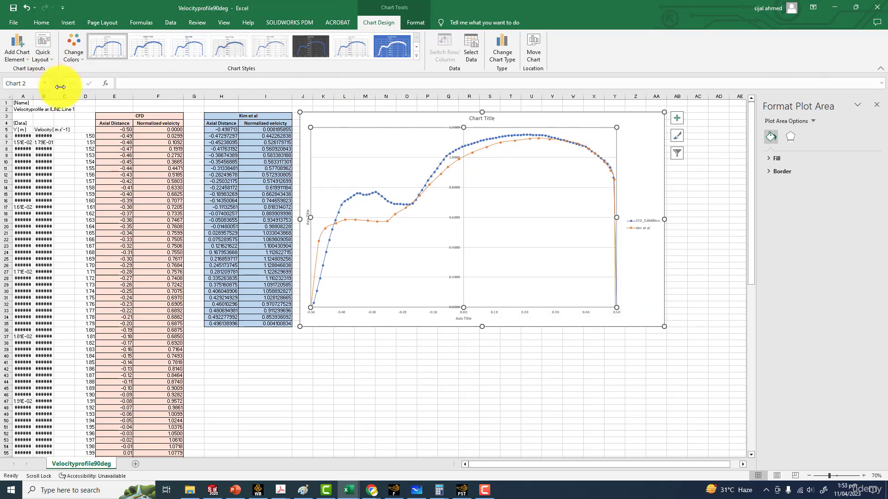
Place an enlarged legend inside the plot area below the curves and make its text bold at 12 pt.
{"action": "left_click", "coordinate": [635, 222]}
{"action": "left_click_drag", "start_coordinate": [635, 221], "coordinate": [597, 267]}
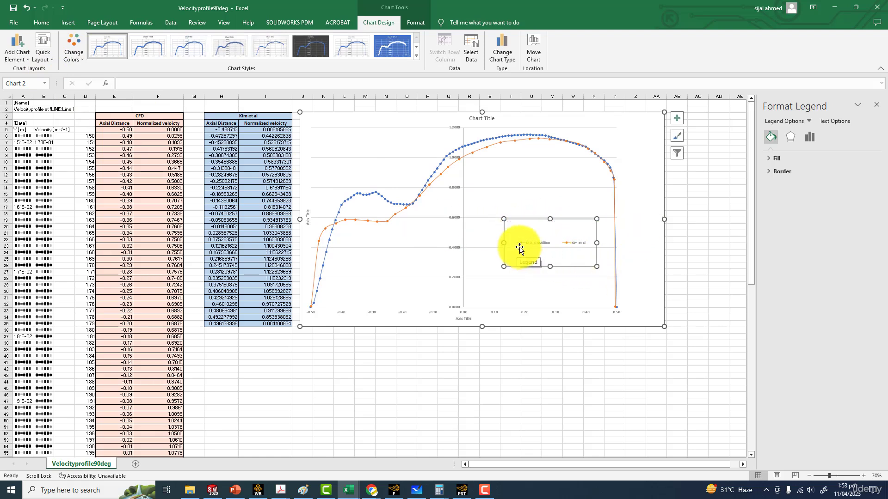
{"action": "left_click", "coordinate": [38, 22]}
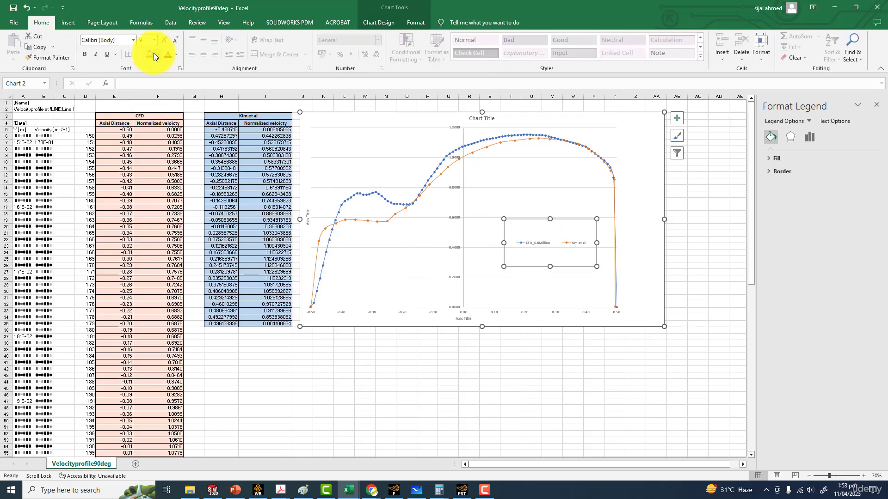
{"action": "left_click", "coordinate": [86, 54]}
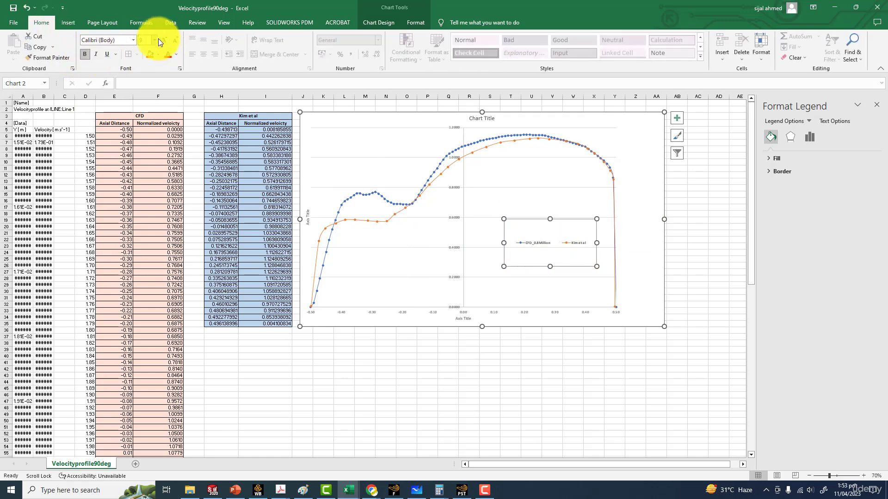
{"action": "left_click", "coordinate": [167, 41]}
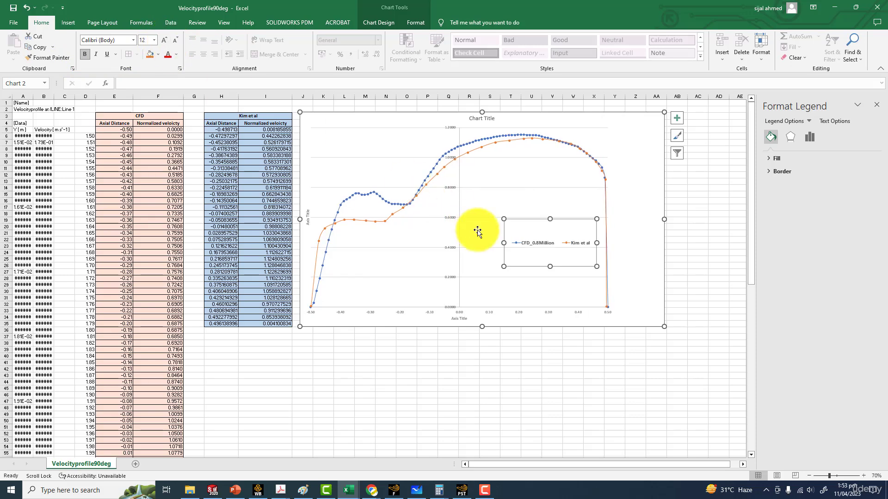
Reposition and resize the legend in the middle of the plot so both series entries sit side by side.
{"action": "left_click_drag", "start_coordinate": [596, 243], "coordinate": [522, 206]}
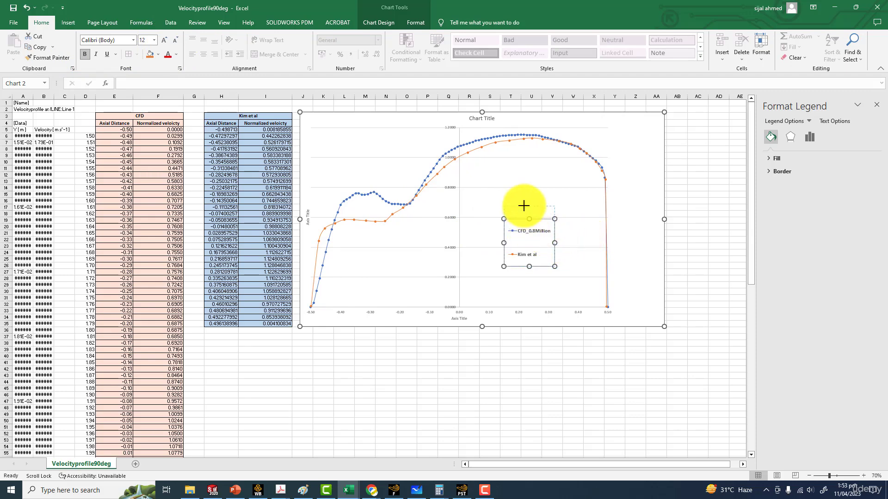
{"action": "left_click", "coordinate": [495, 209]}
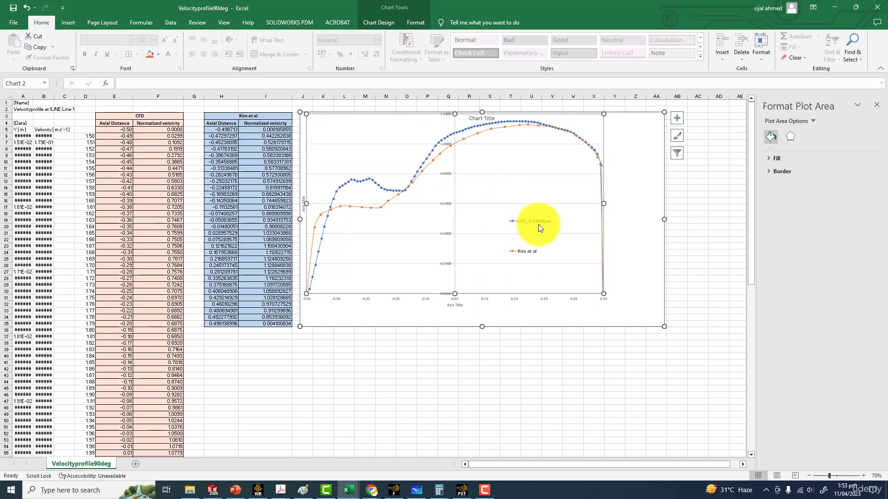
{"action": "left_click", "coordinate": [27, 8]}
{"action": "left_click", "coordinate": [539, 231]}
{"action": "left_click_drag", "start_coordinate": [517, 205], "coordinate": [493, 189]}
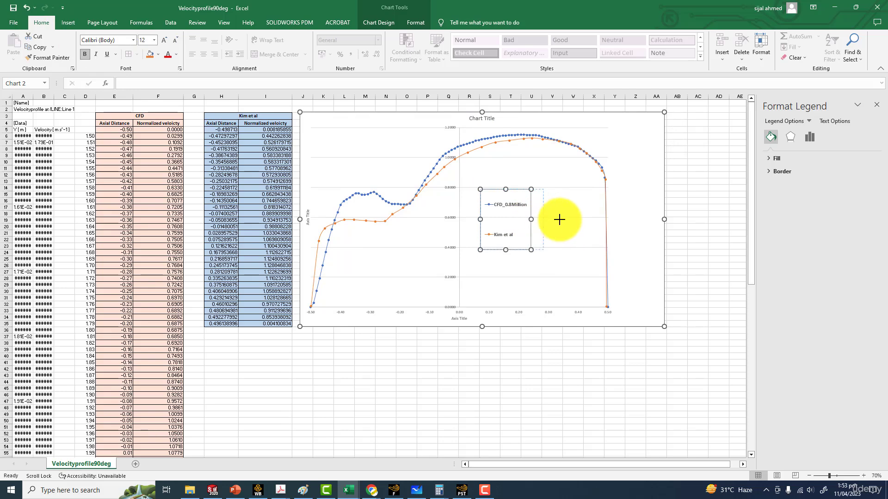
{"action": "left_click_drag", "start_coordinate": [561, 219], "coordinate": [561, 219]}
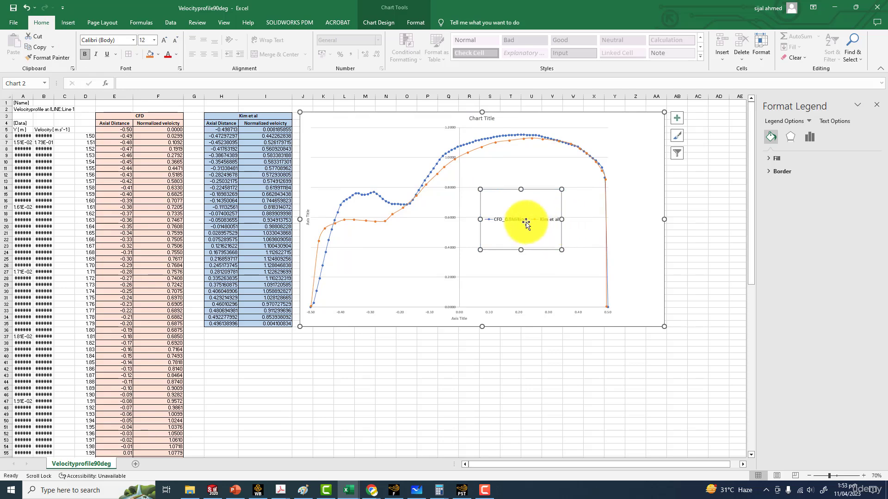
{"action": "left_click", "coordinate": [390, 248]}
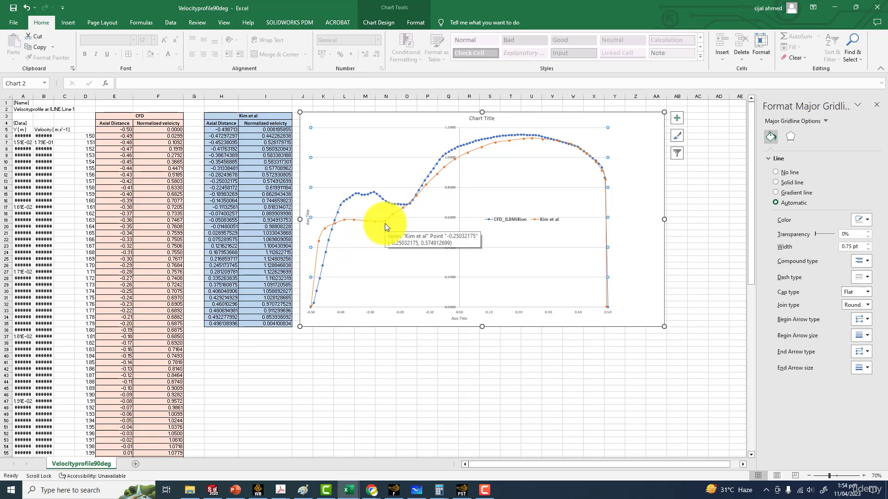
Switch to the Bend90 project in Workbench.
{"action": "left_click", "coordinate": [258, 489]}
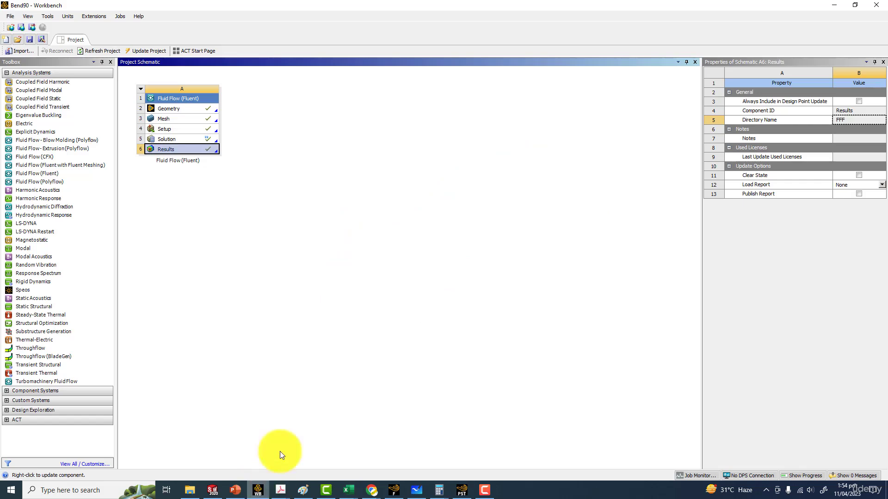
{"action": "left_click", "coordinate": [190, 490]}
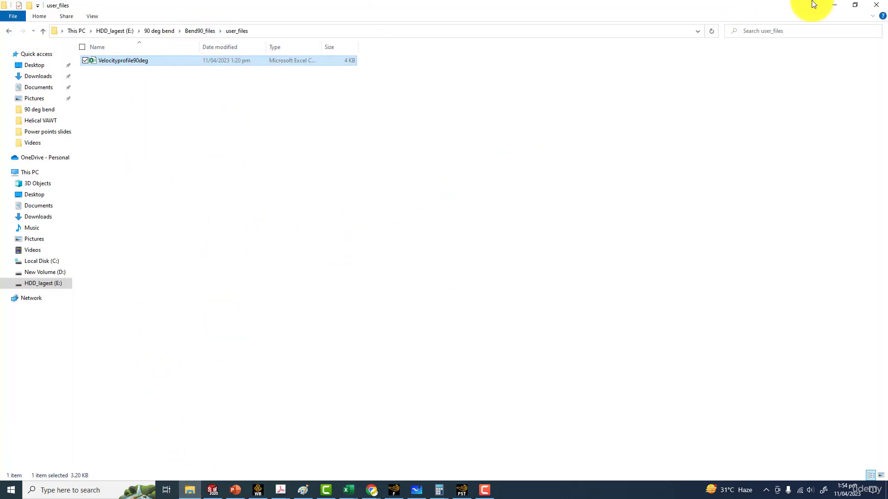
{"action": "left_click", "coordinate": [828, 5]}
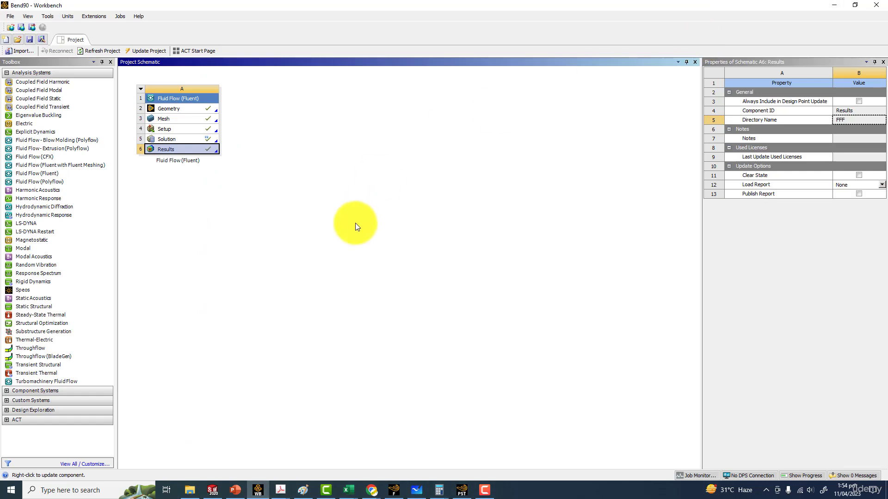